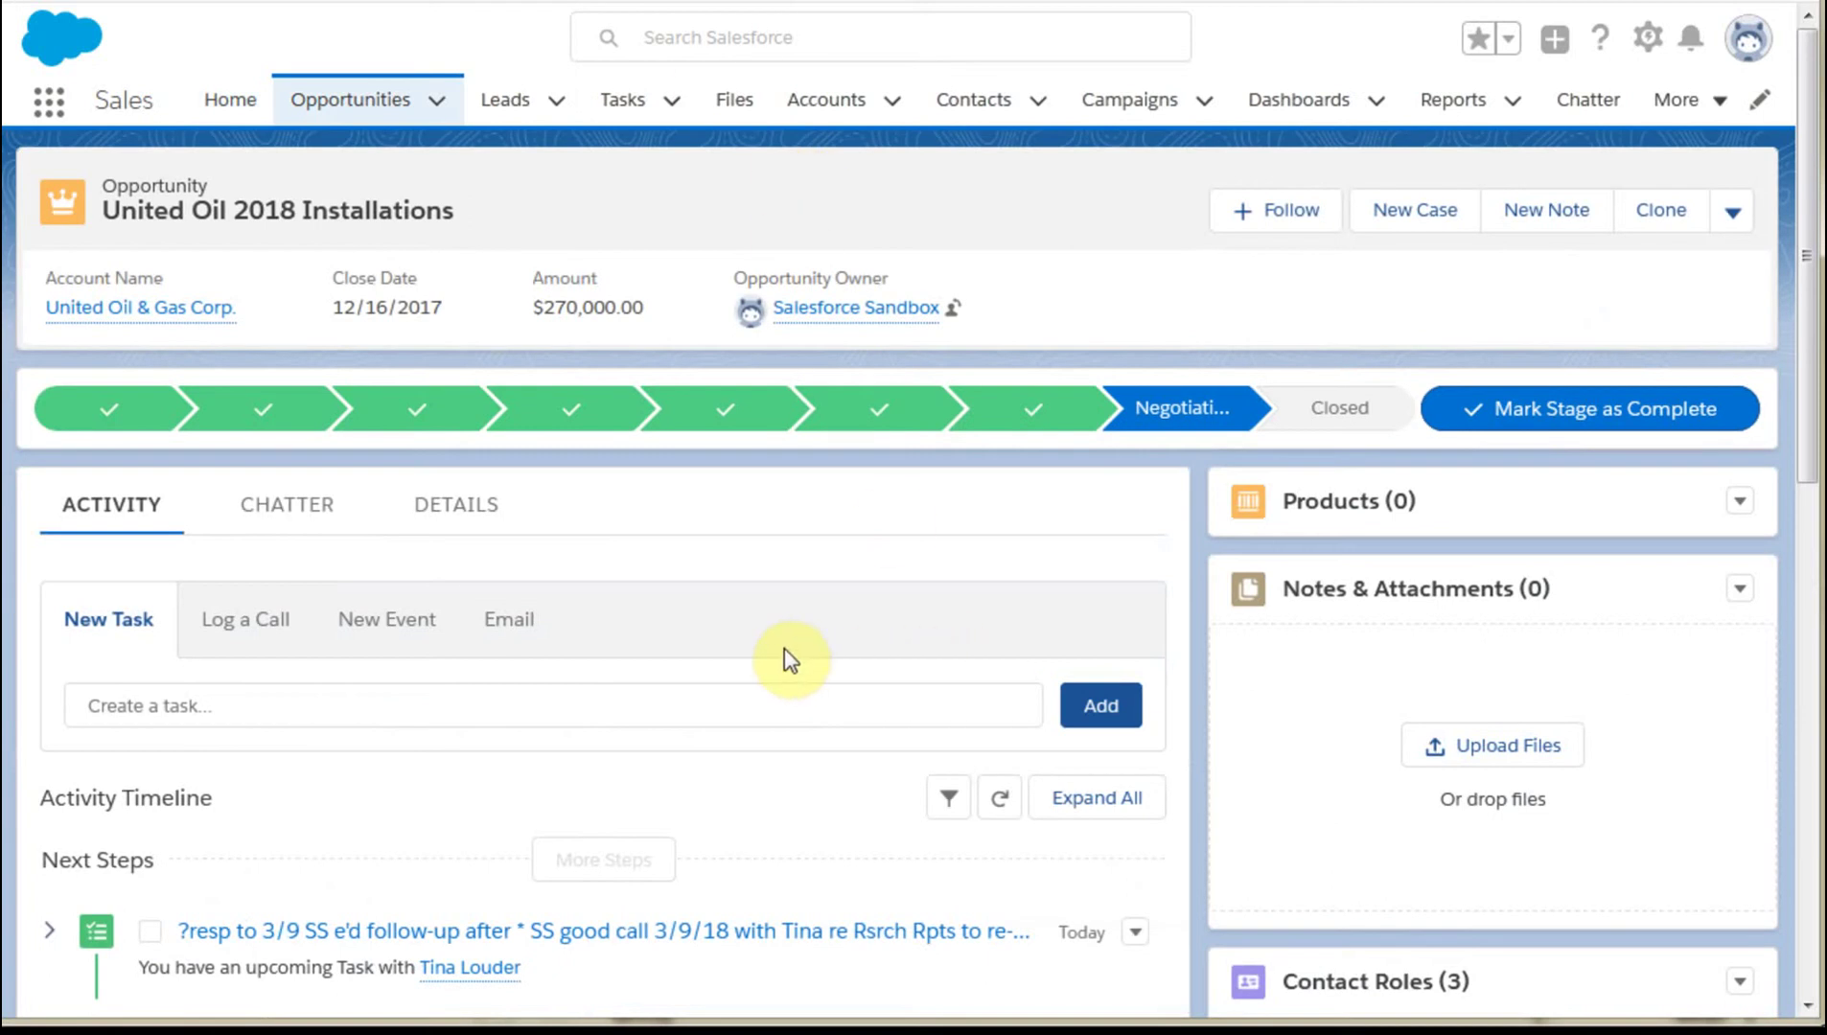
- Expand the completed 3/9 follow-up task under Past Activity and scroll its forwarded-message Description
scroll(779, 637, "down", 5)
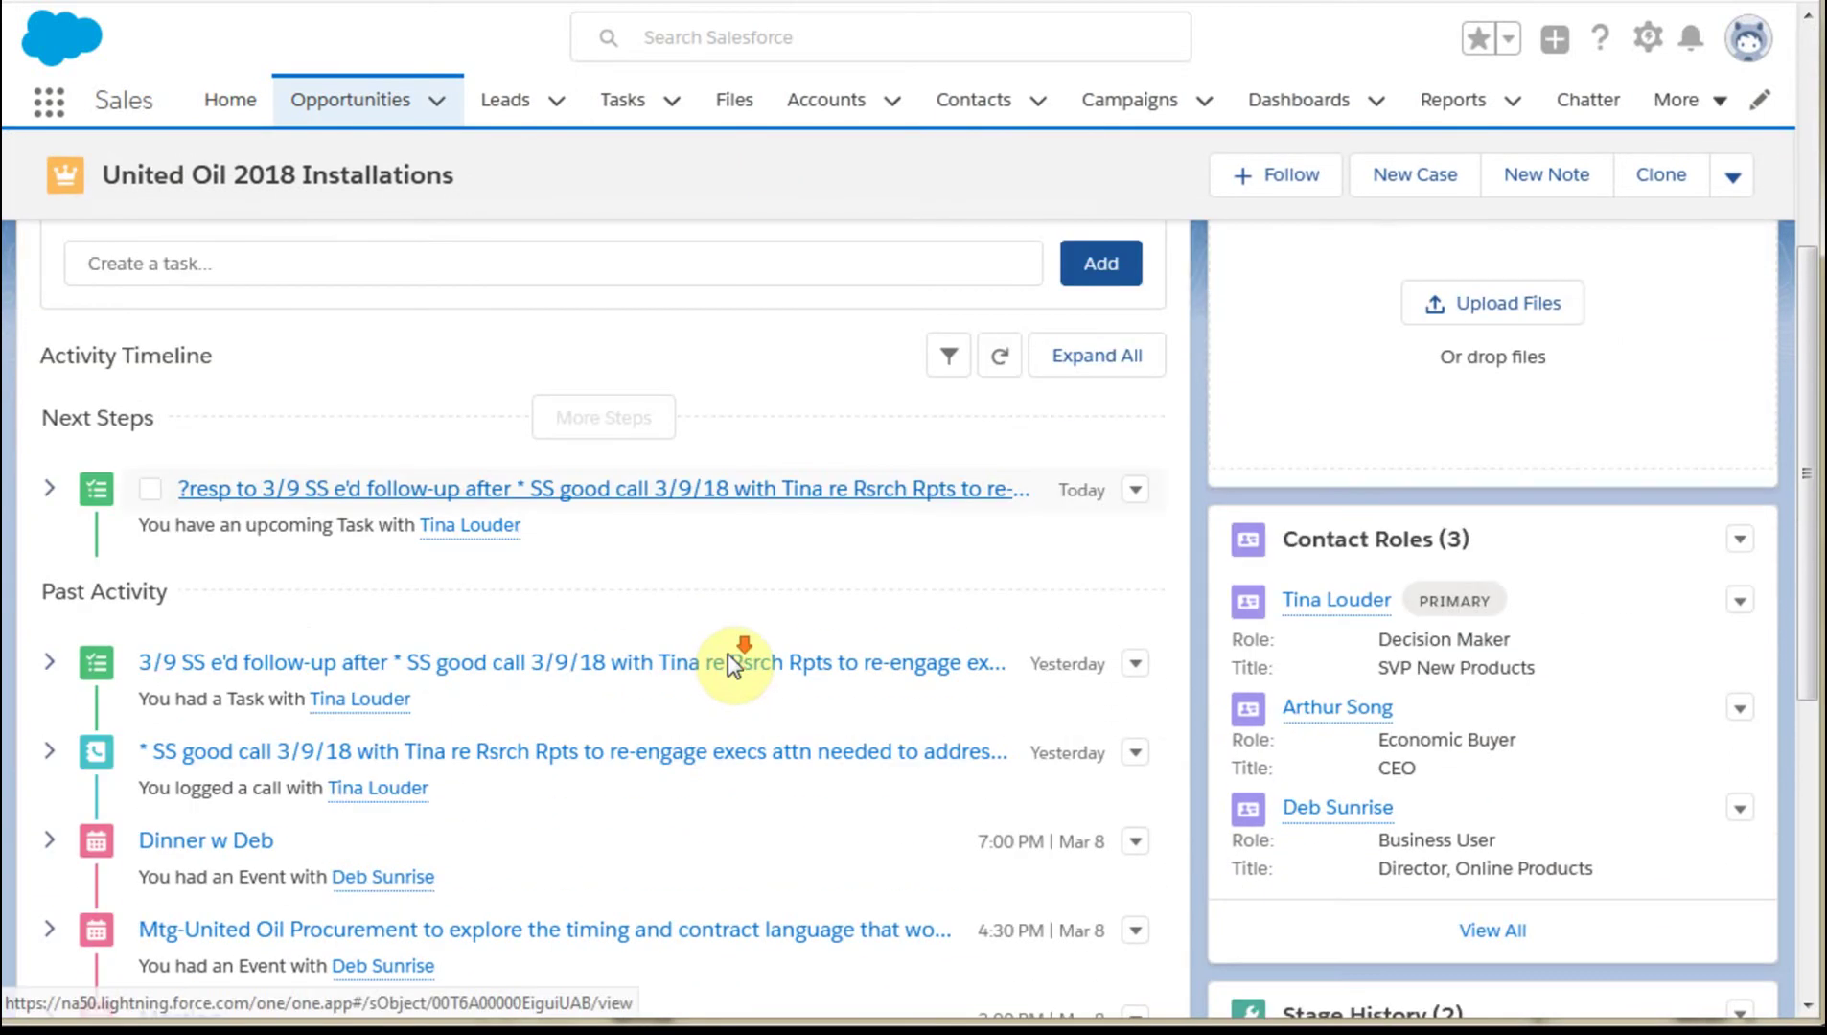
scroll(641, 460, "down", 2)
scroll(461, 460, "up", 2)
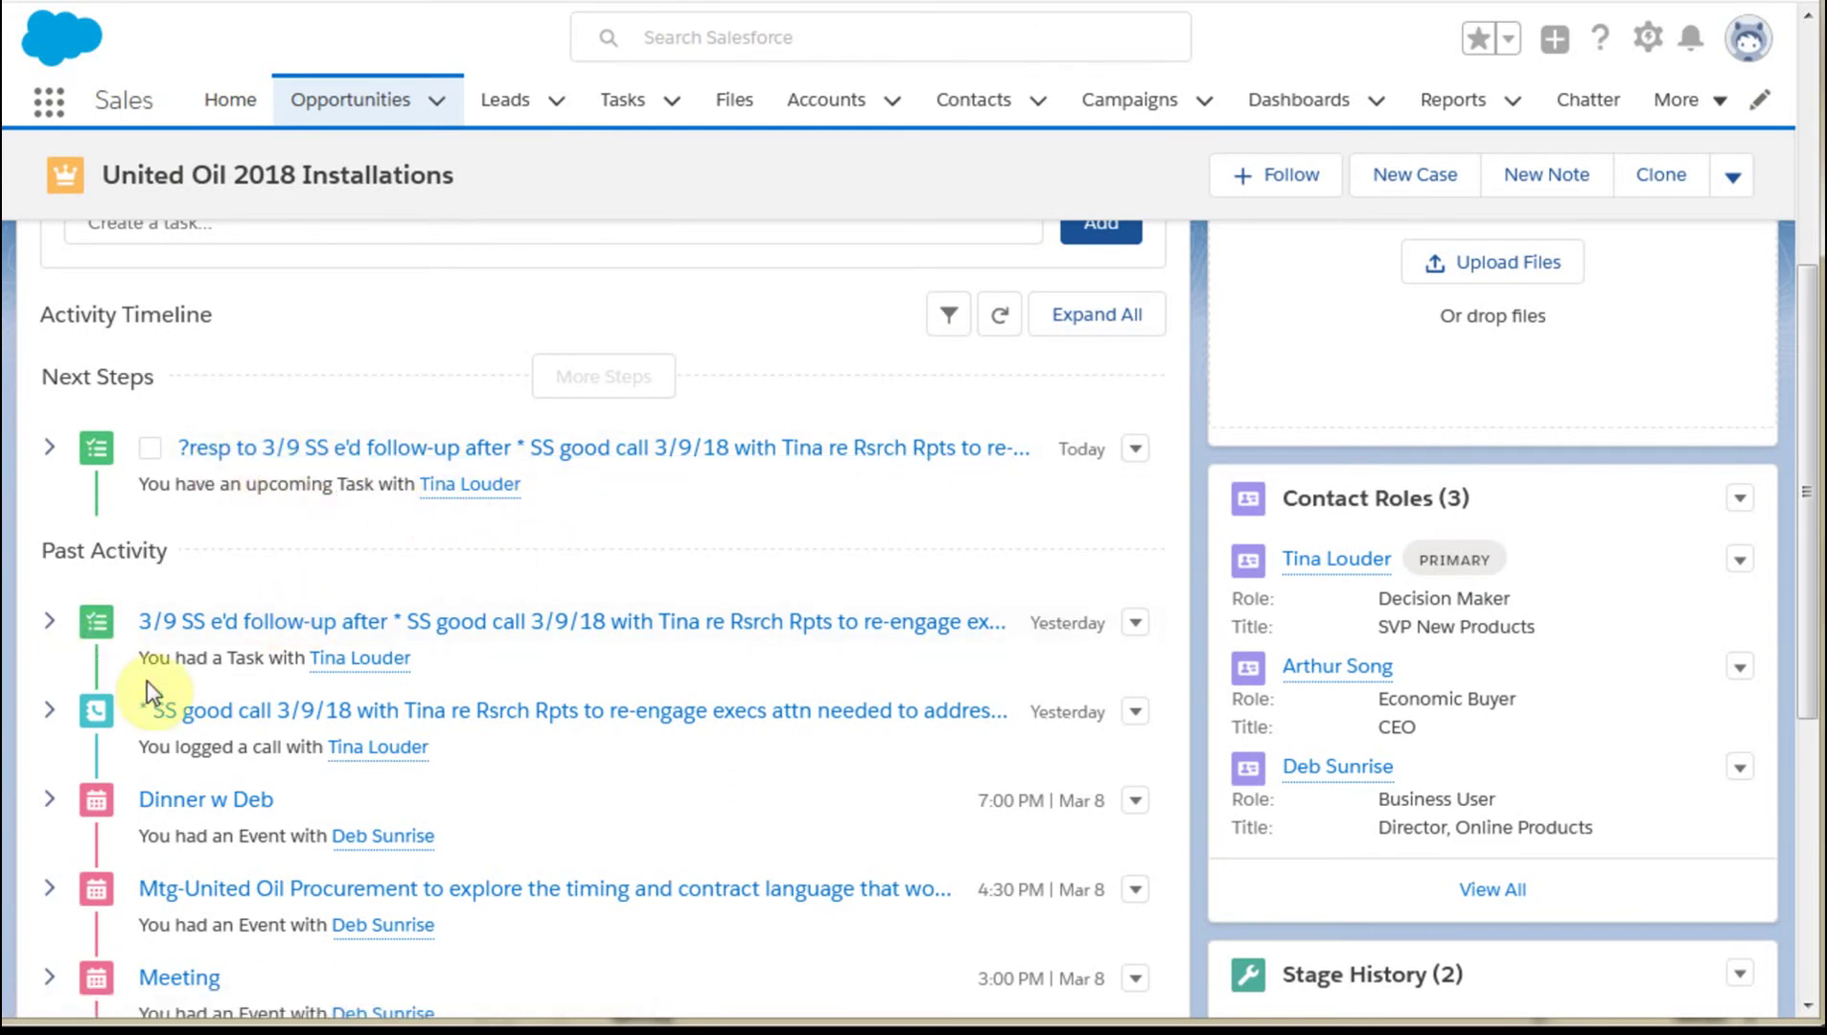
scroll(147, 681, "down", 2)
left_click(49, 461)
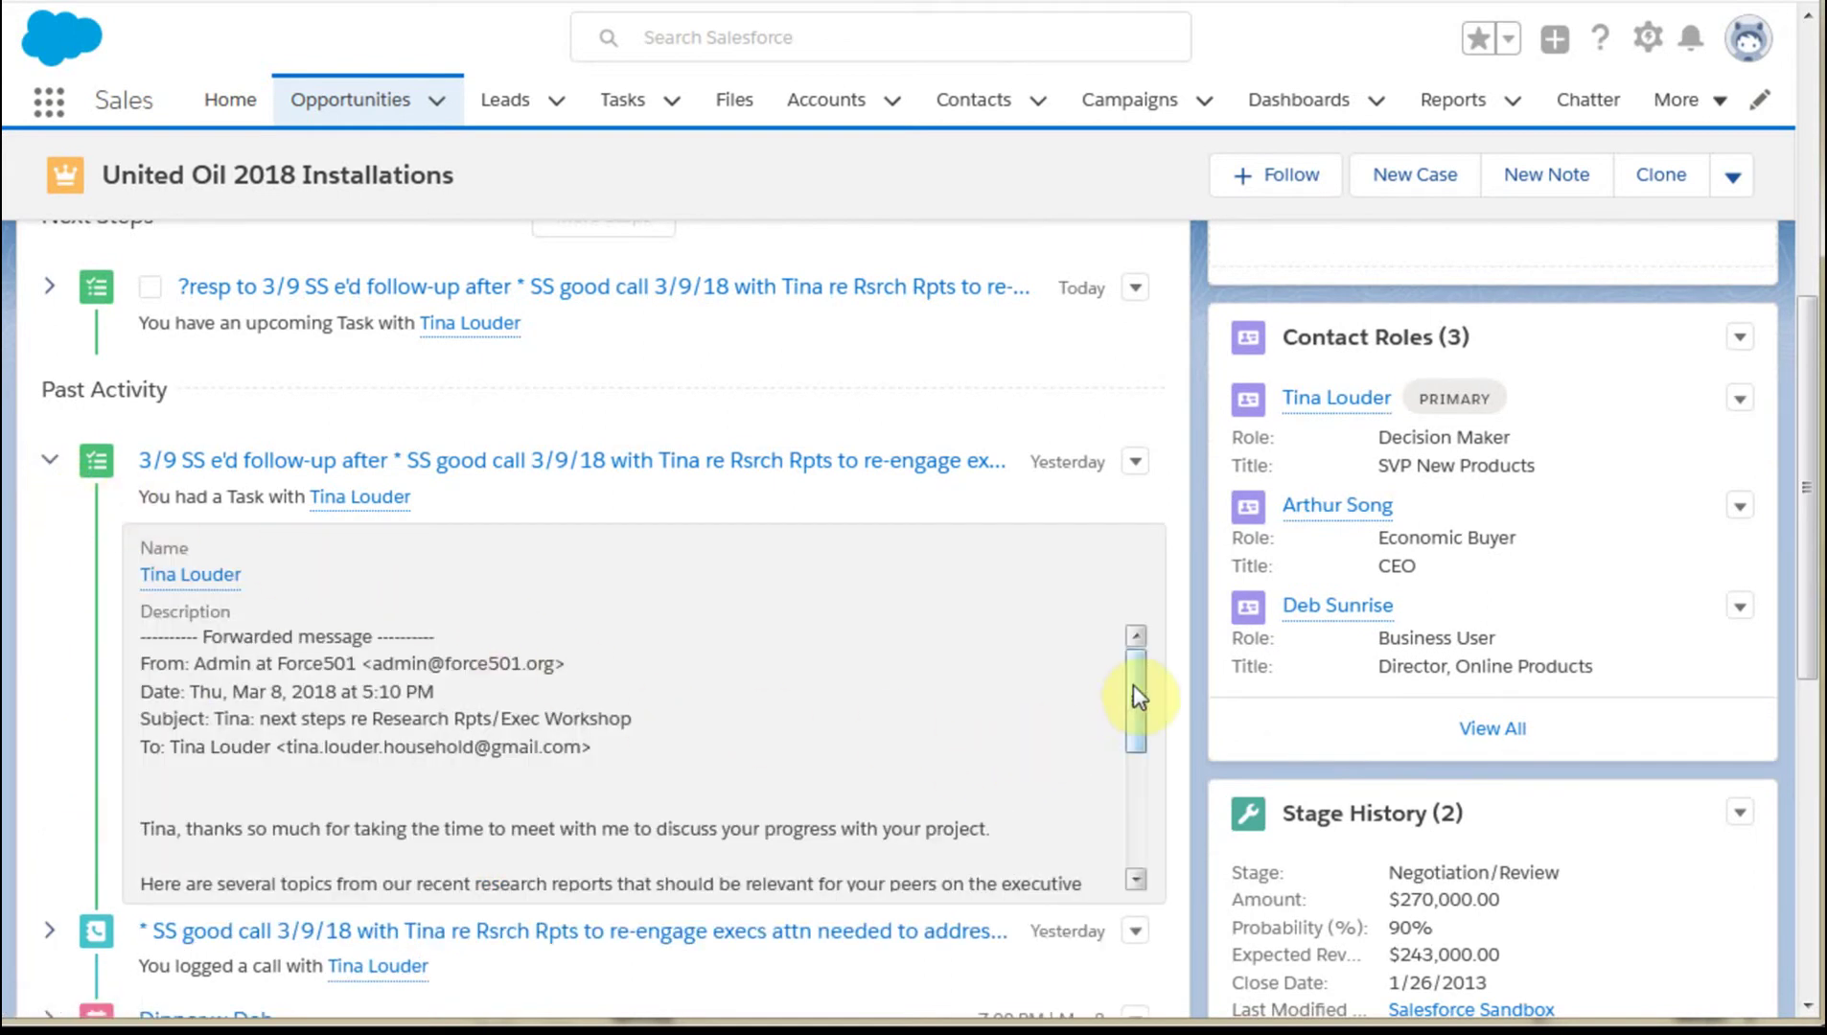
left_click_drag(1133, 684, 1118, 639)
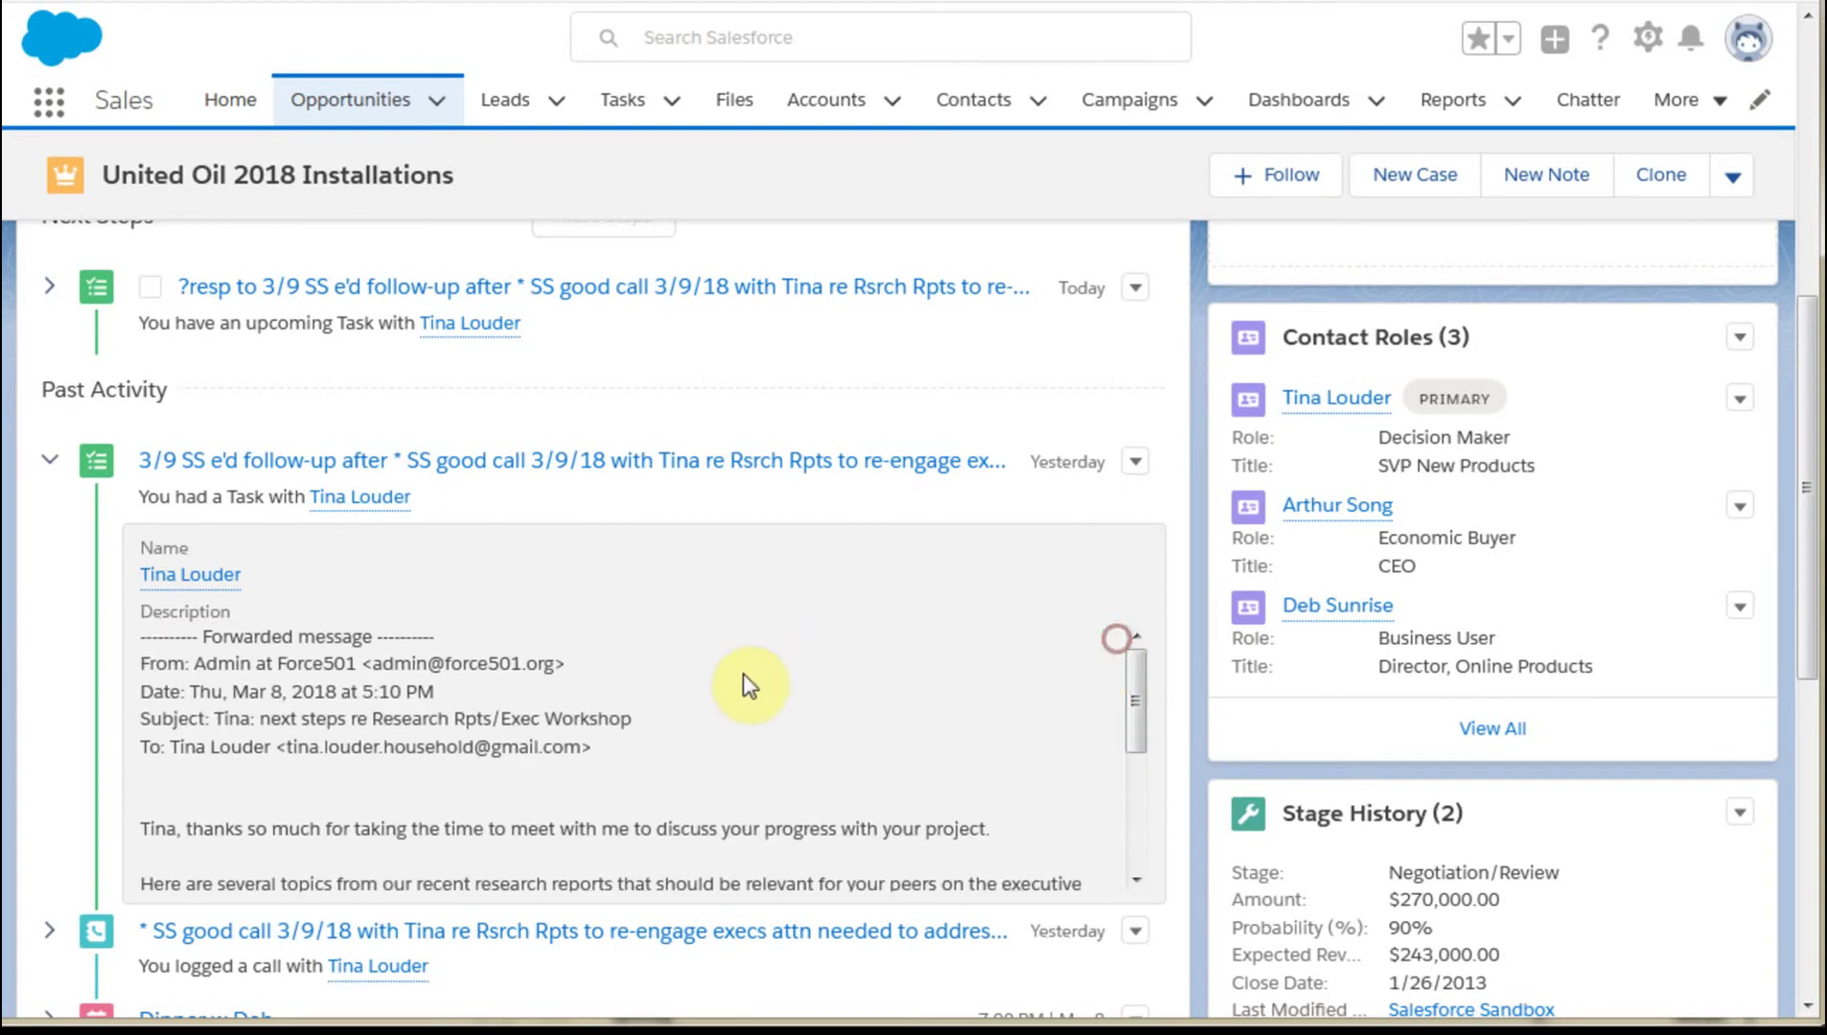
scroll(659, 726, "down", 3)
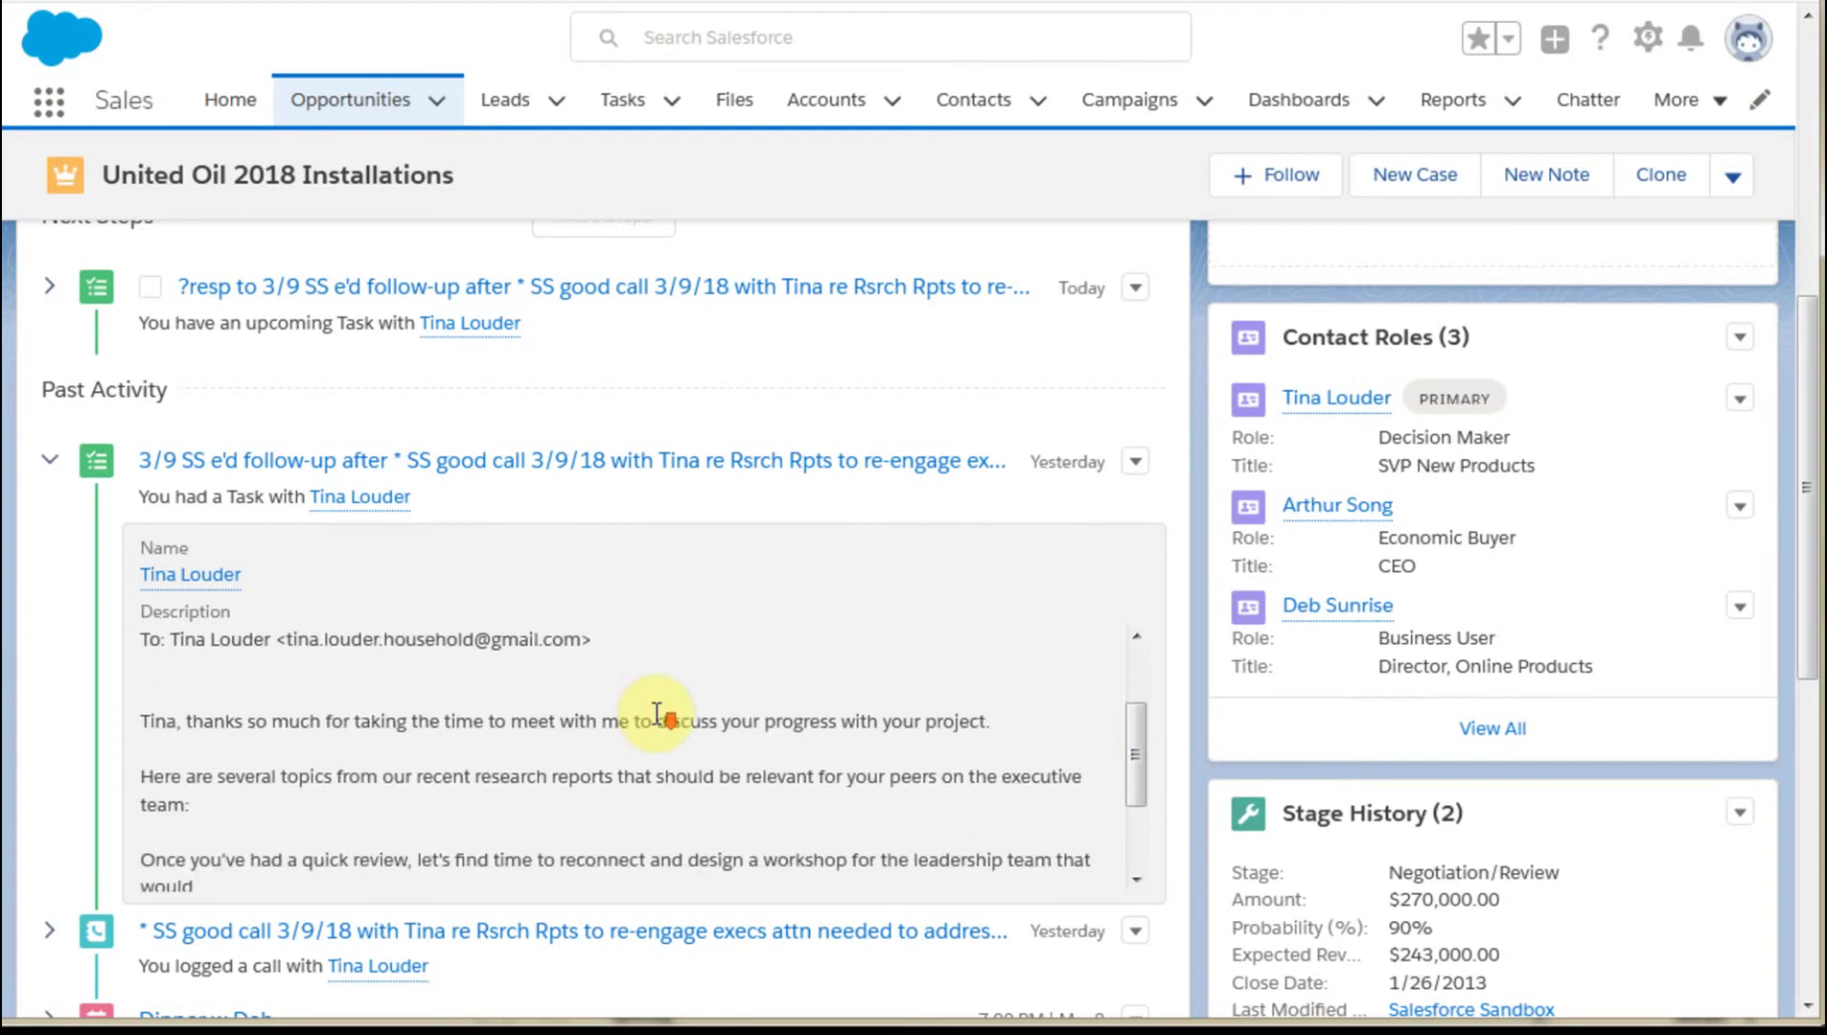
scroll(58, 765, "down", 3)
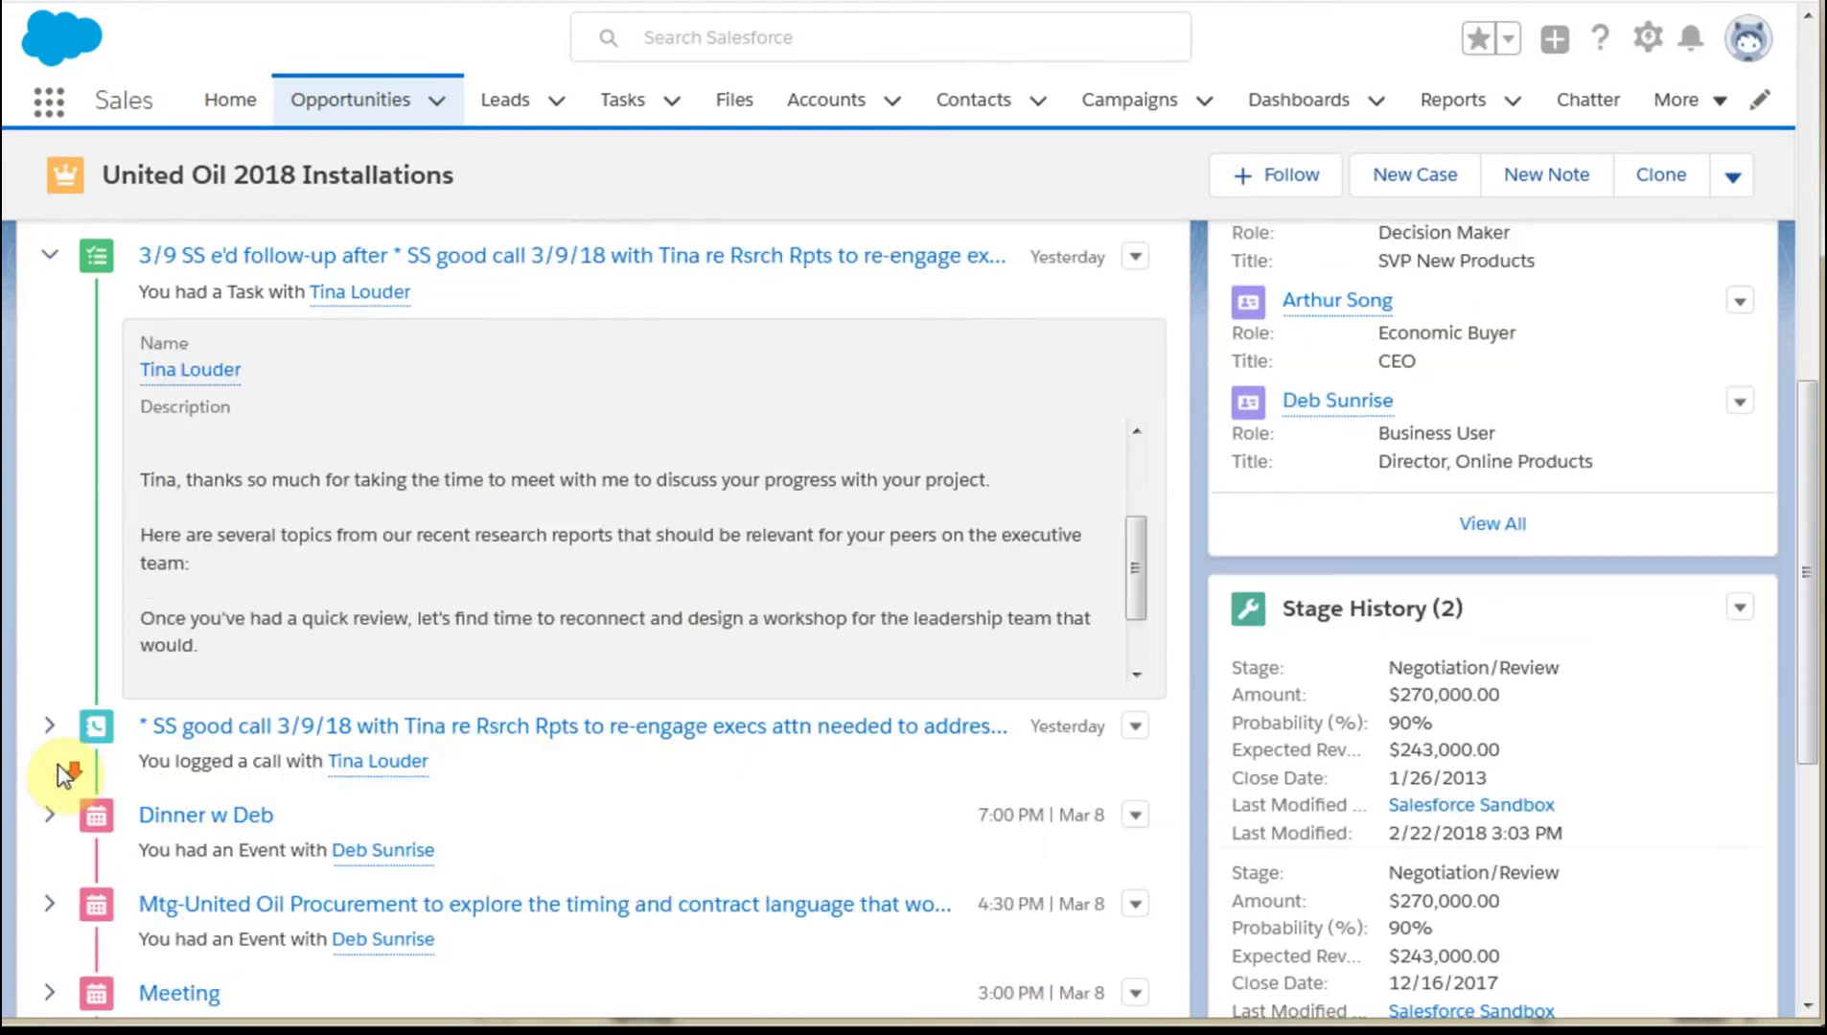
- Expand the 3/9 call log's details, then collapse them again
left_click(49, 606)
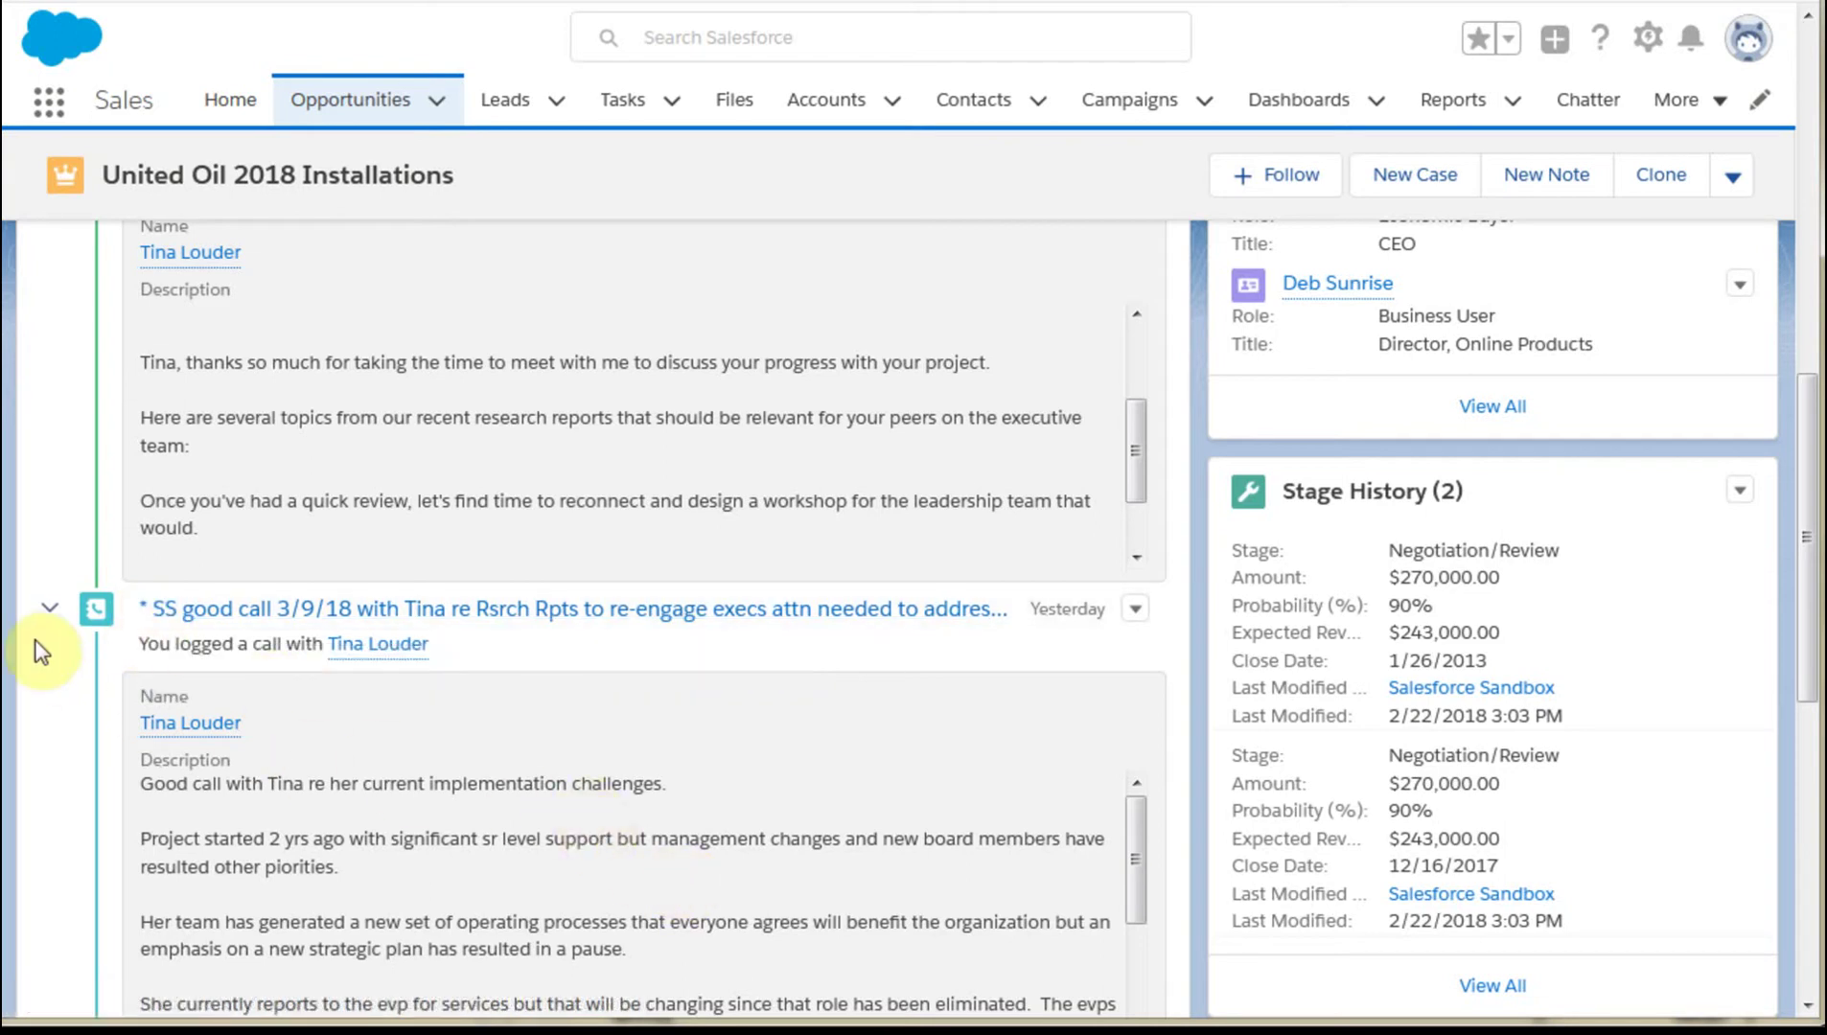
left_click(55, 615)
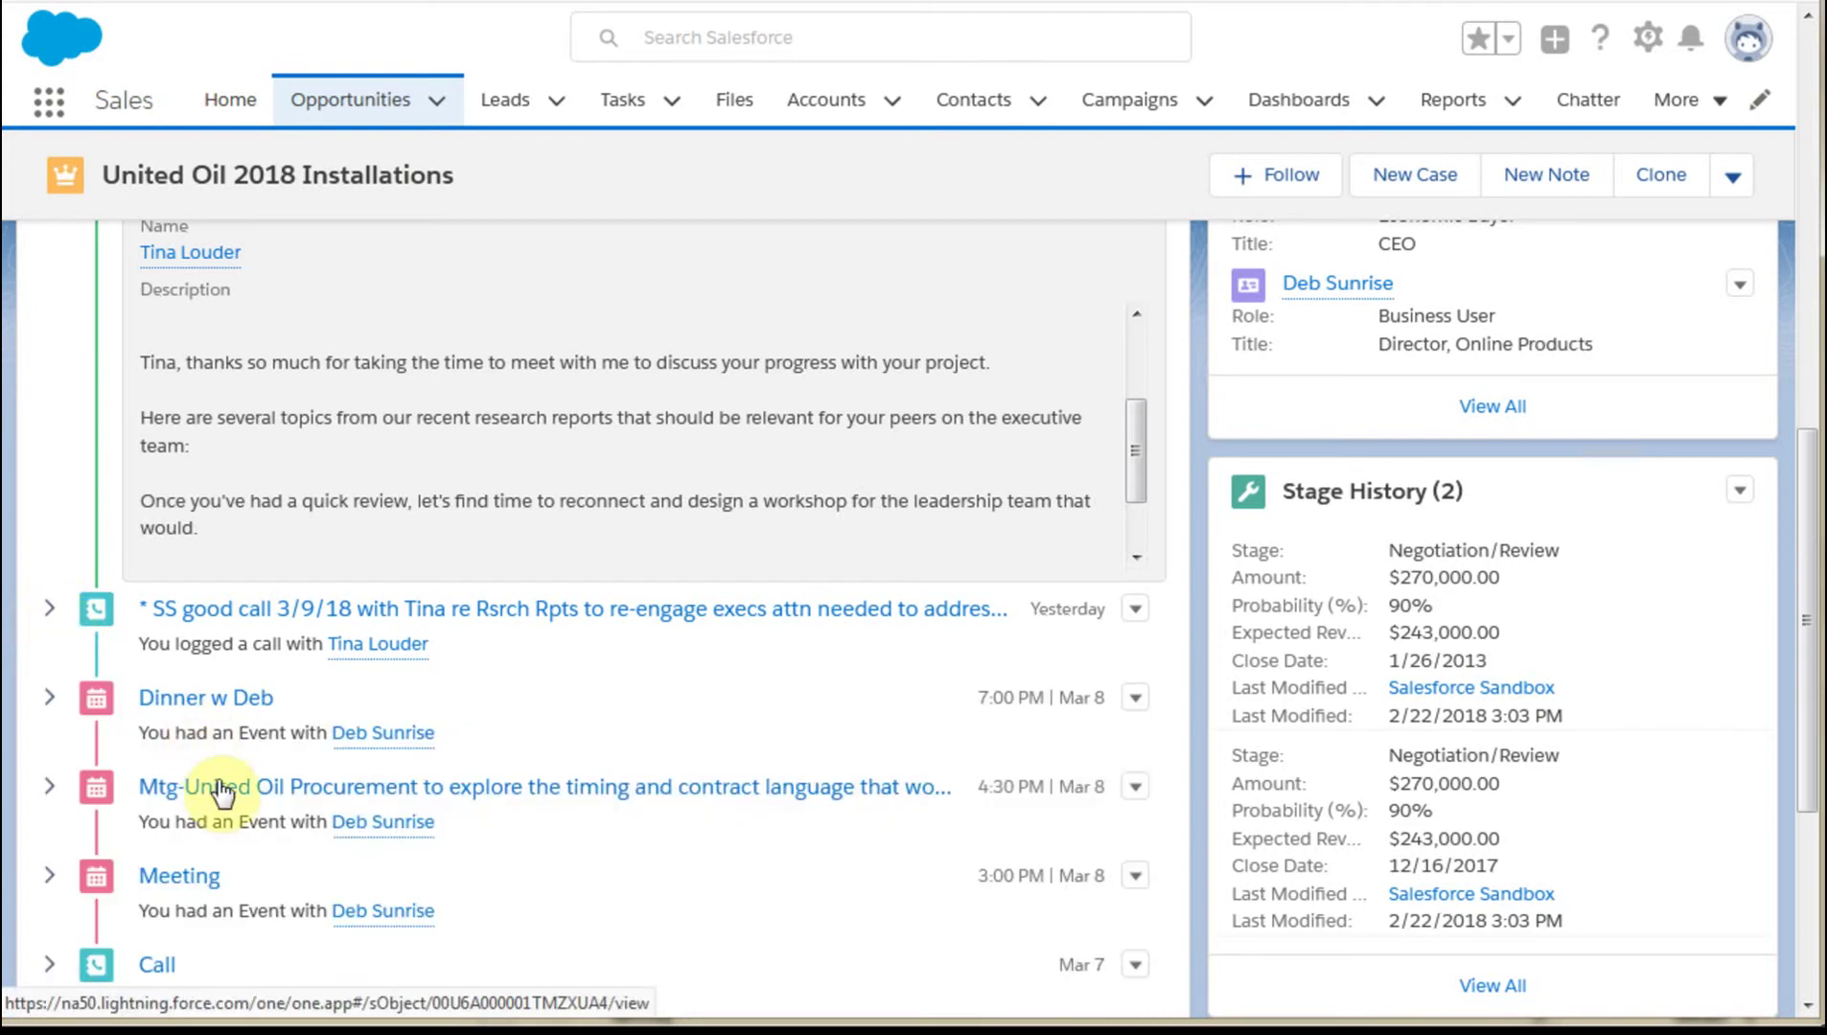
scroll(224, 795, "down", 3)
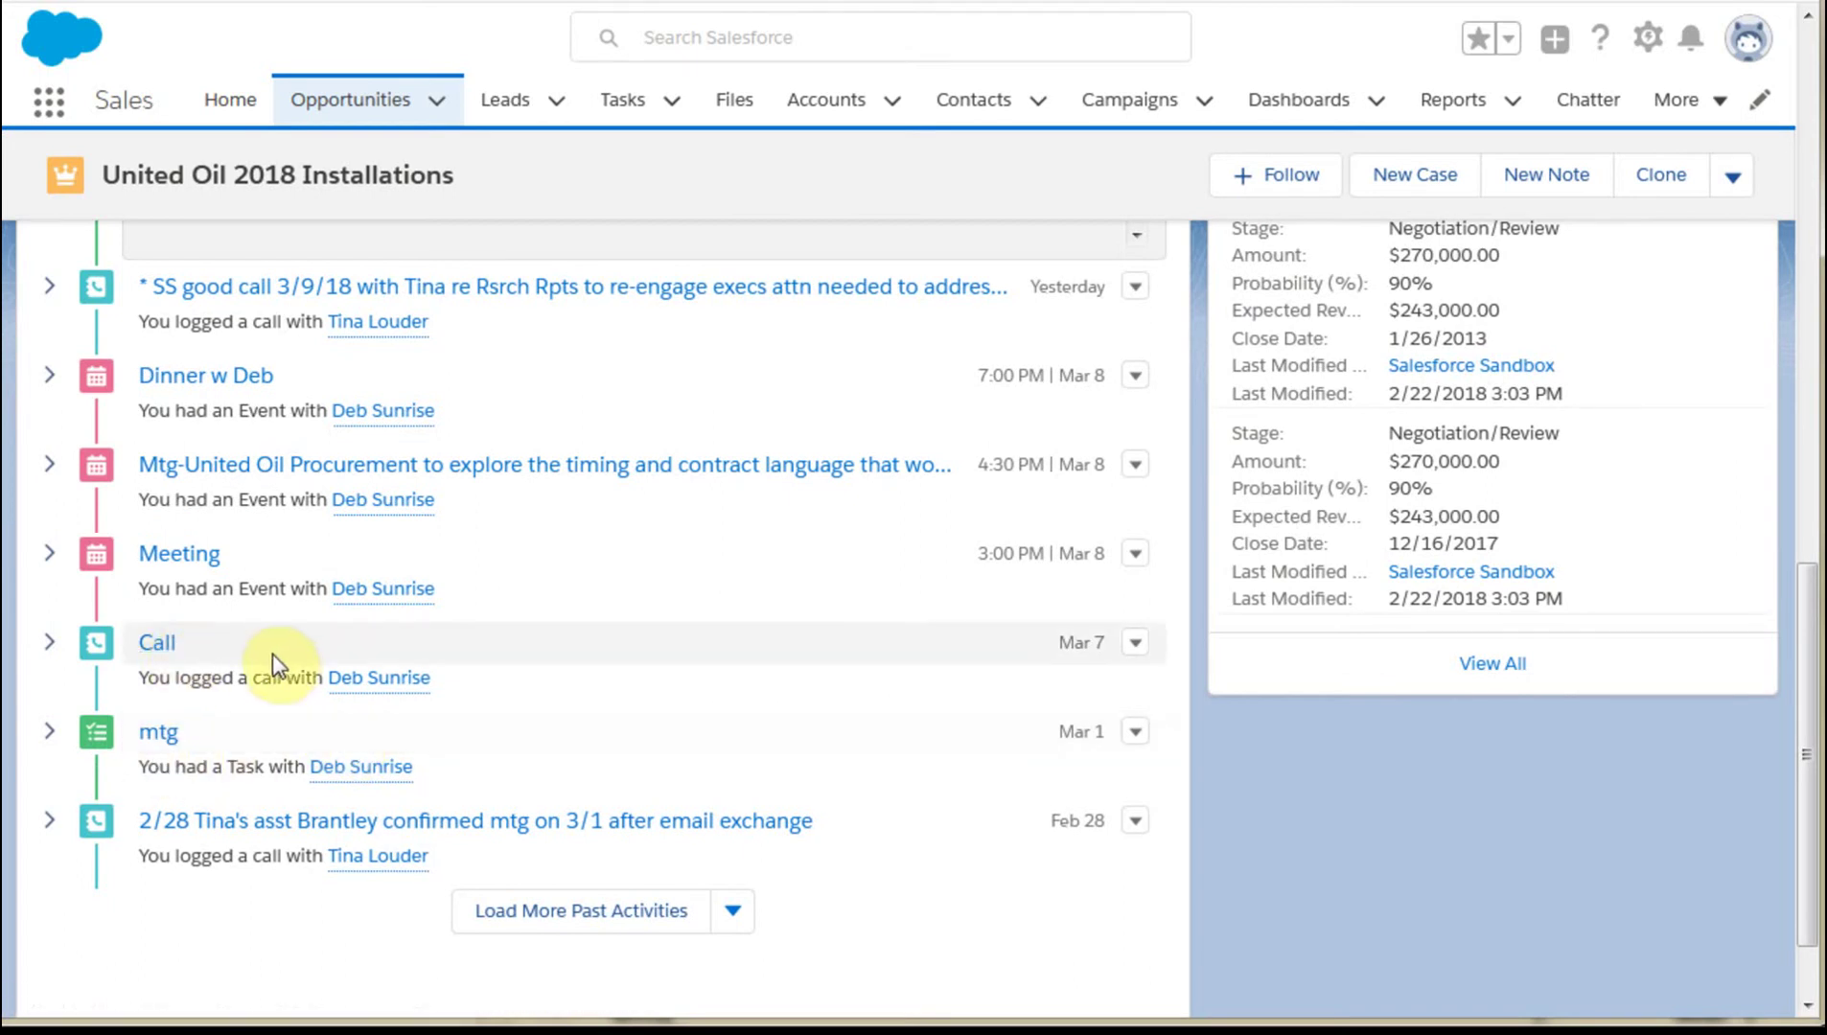
- Expand the Mar 1 mtg task to show its highlights, then return to the Activity Timeline
left_click(48, 734)
scroll(674, 776, "down", 2)
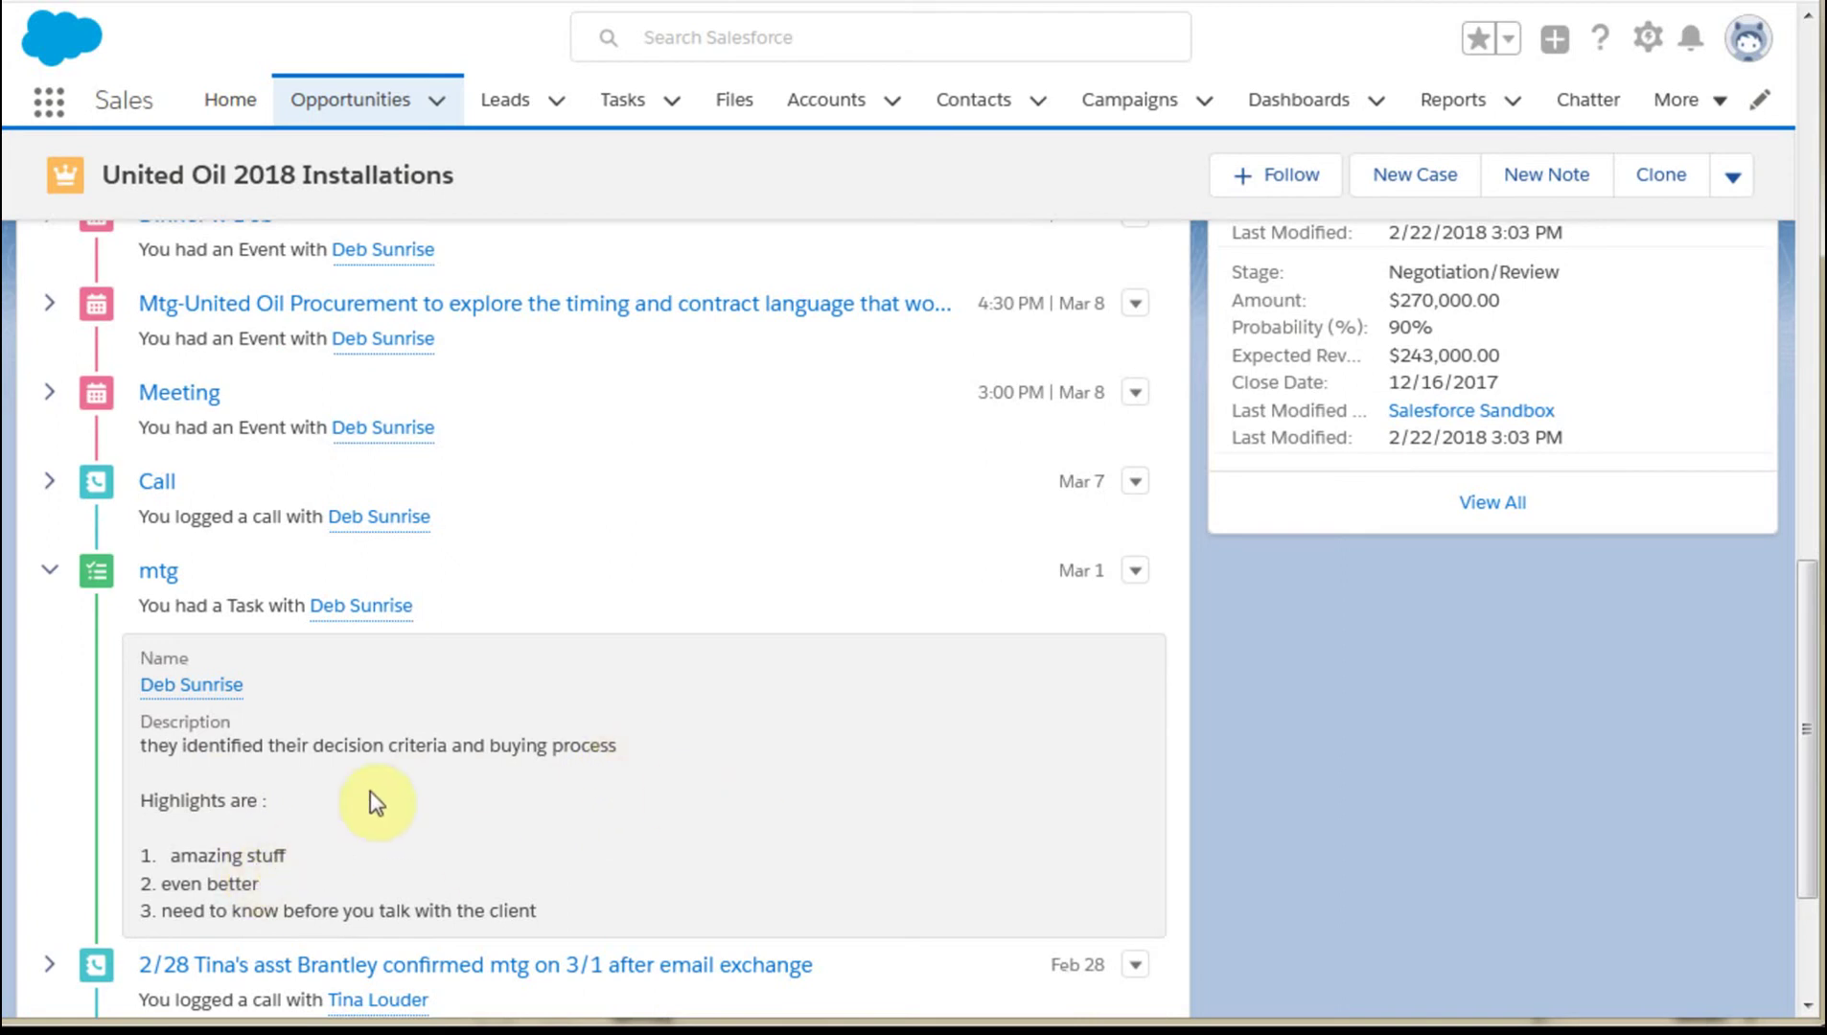
scroll(402, 783, "up", 3)
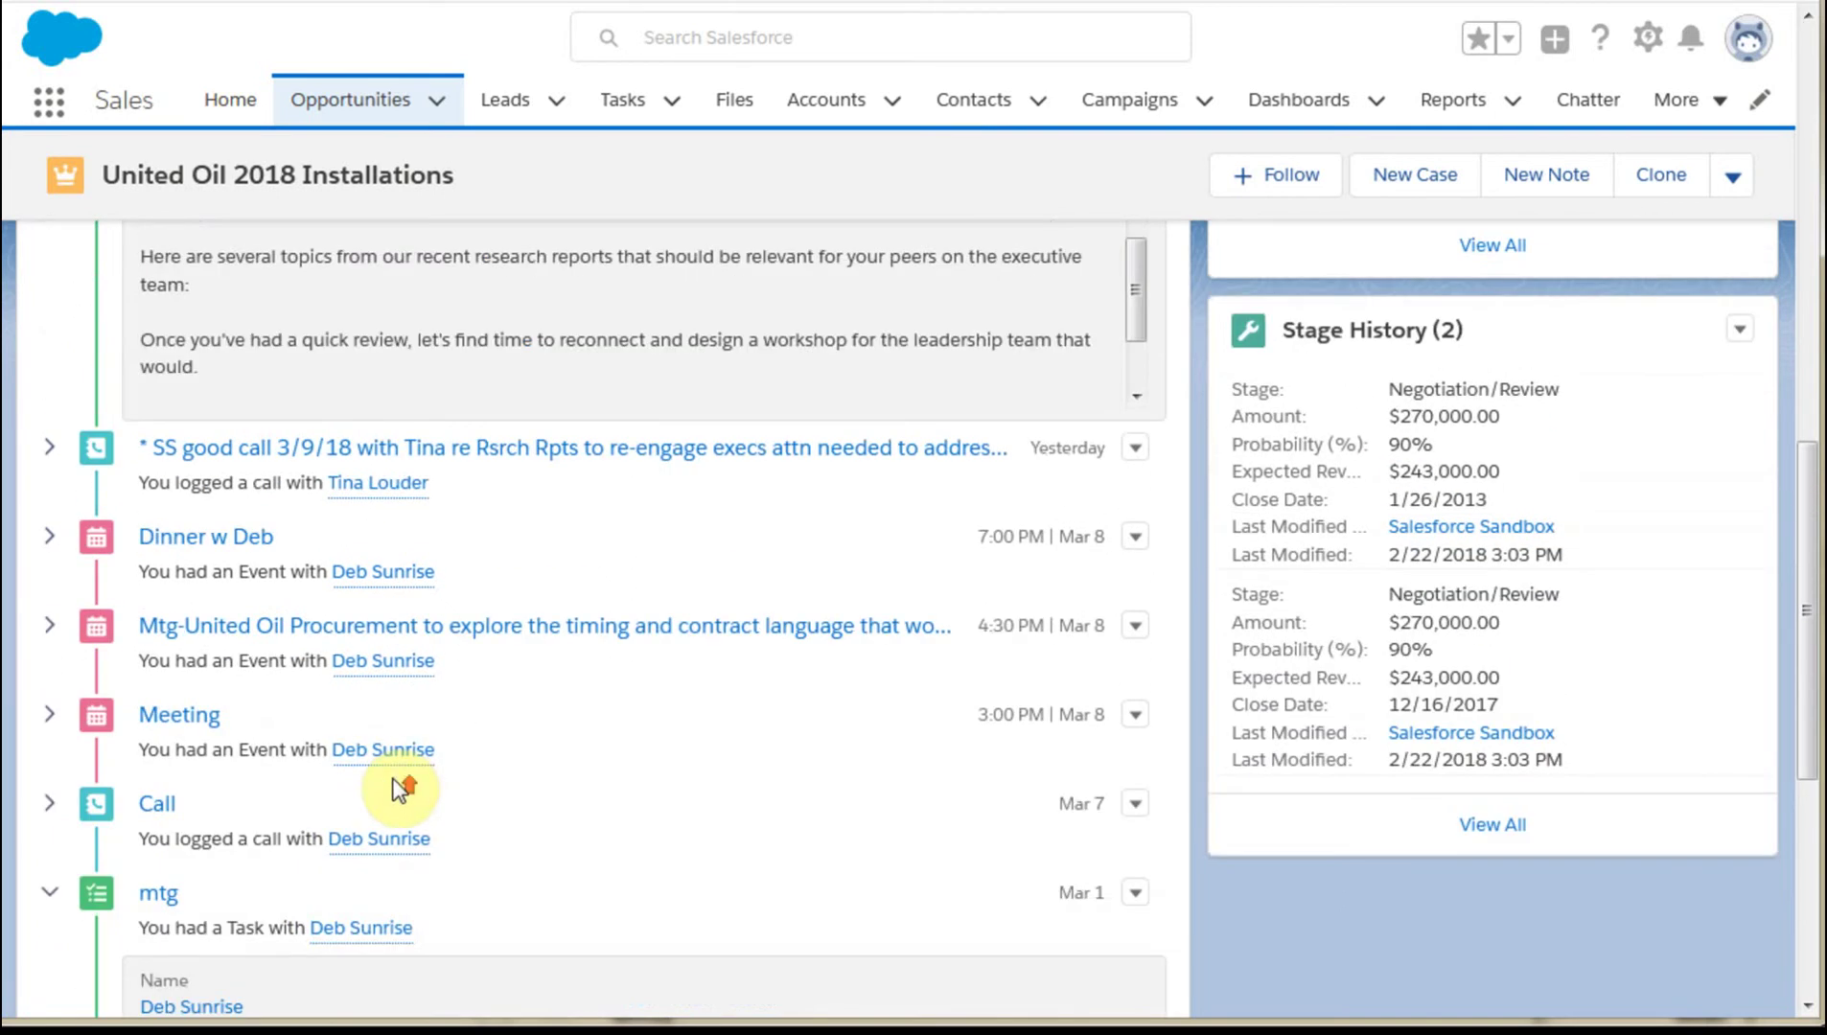
scroll(401, 792, "up", 6)
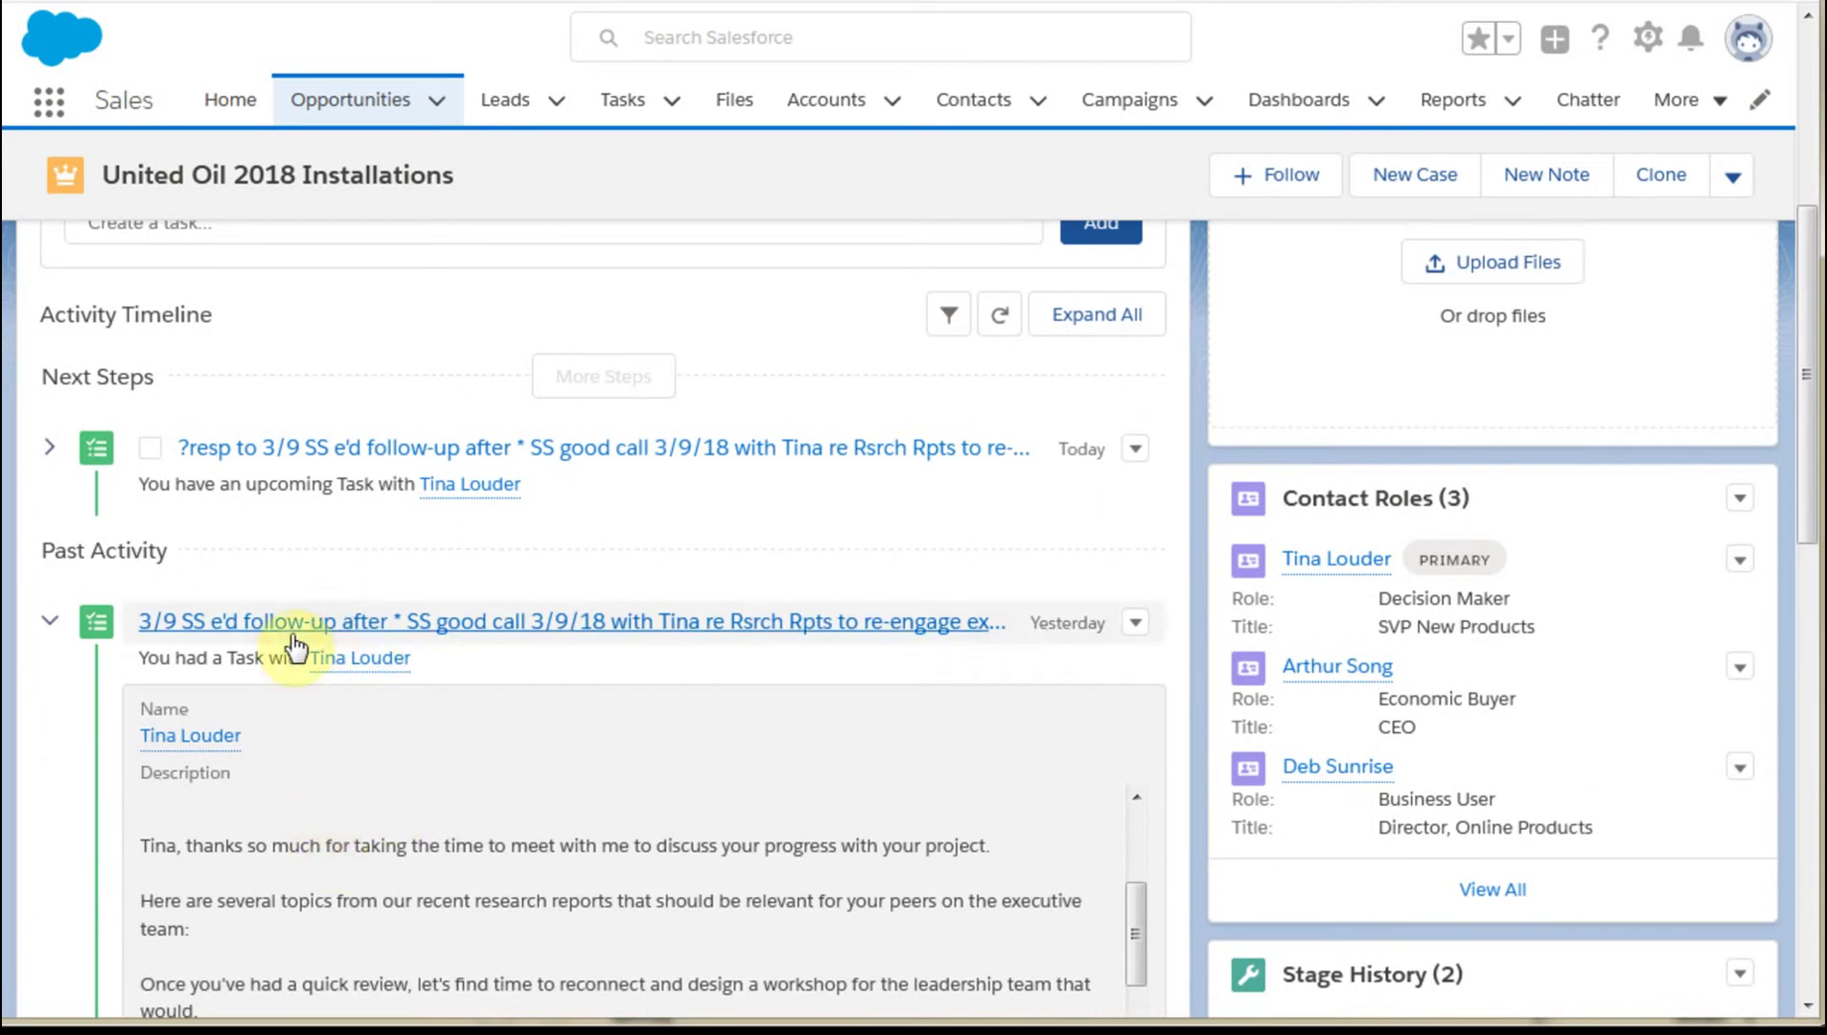
- Select and copy the forwarded subject's opening words from the task Description, then switch to Gmail
scroll(518, 791, "up", 3)
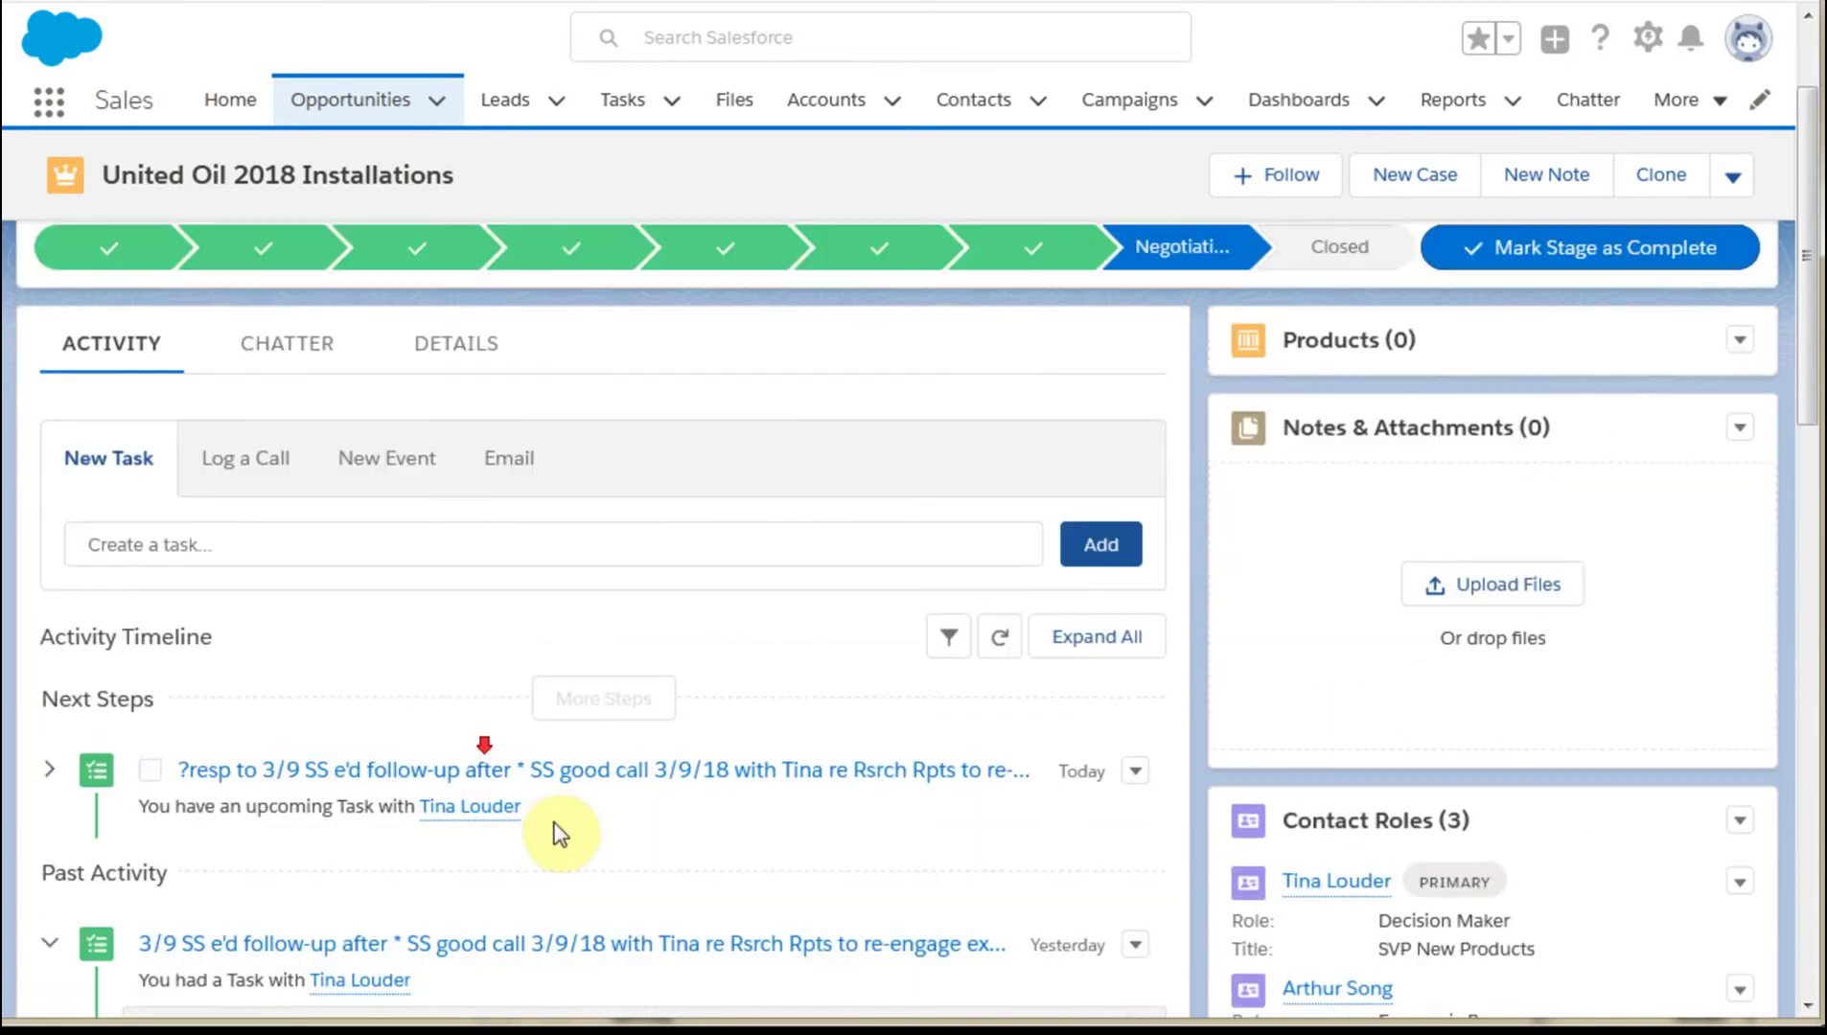
scroll(561, 829, "down", 5)
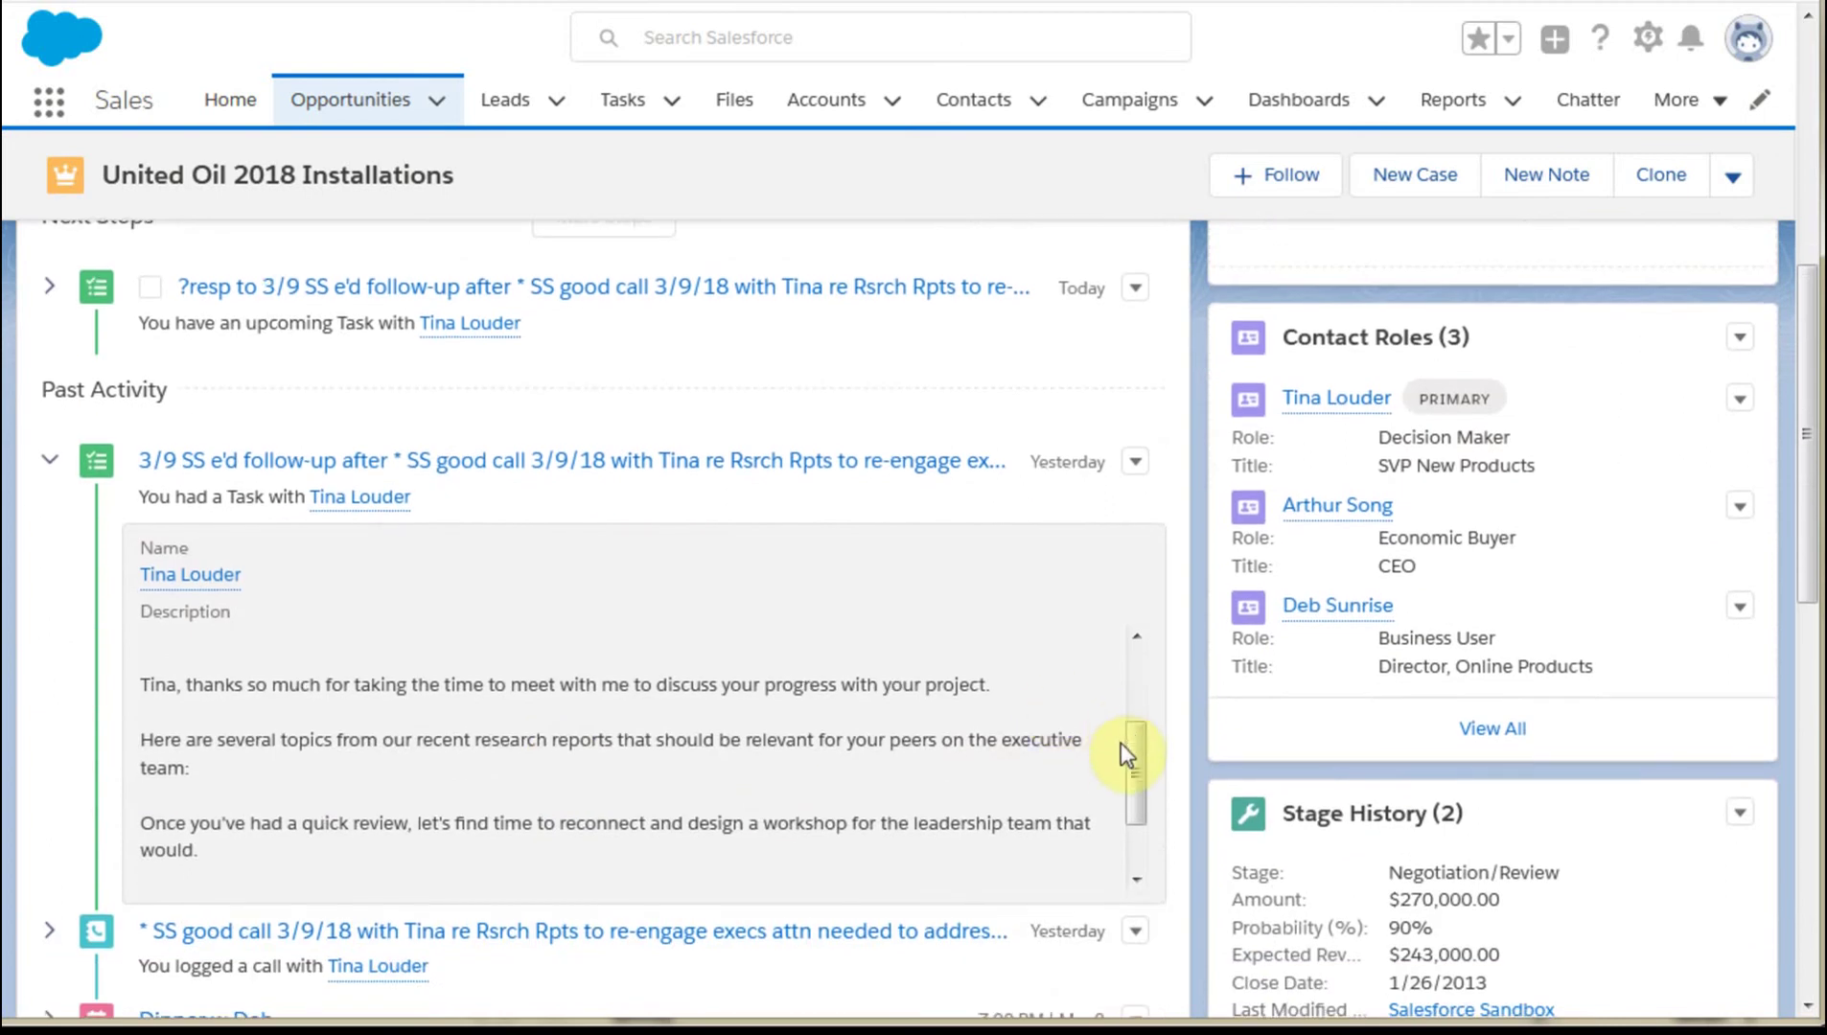
left_click_drag(1121, 742, 1110, 661)
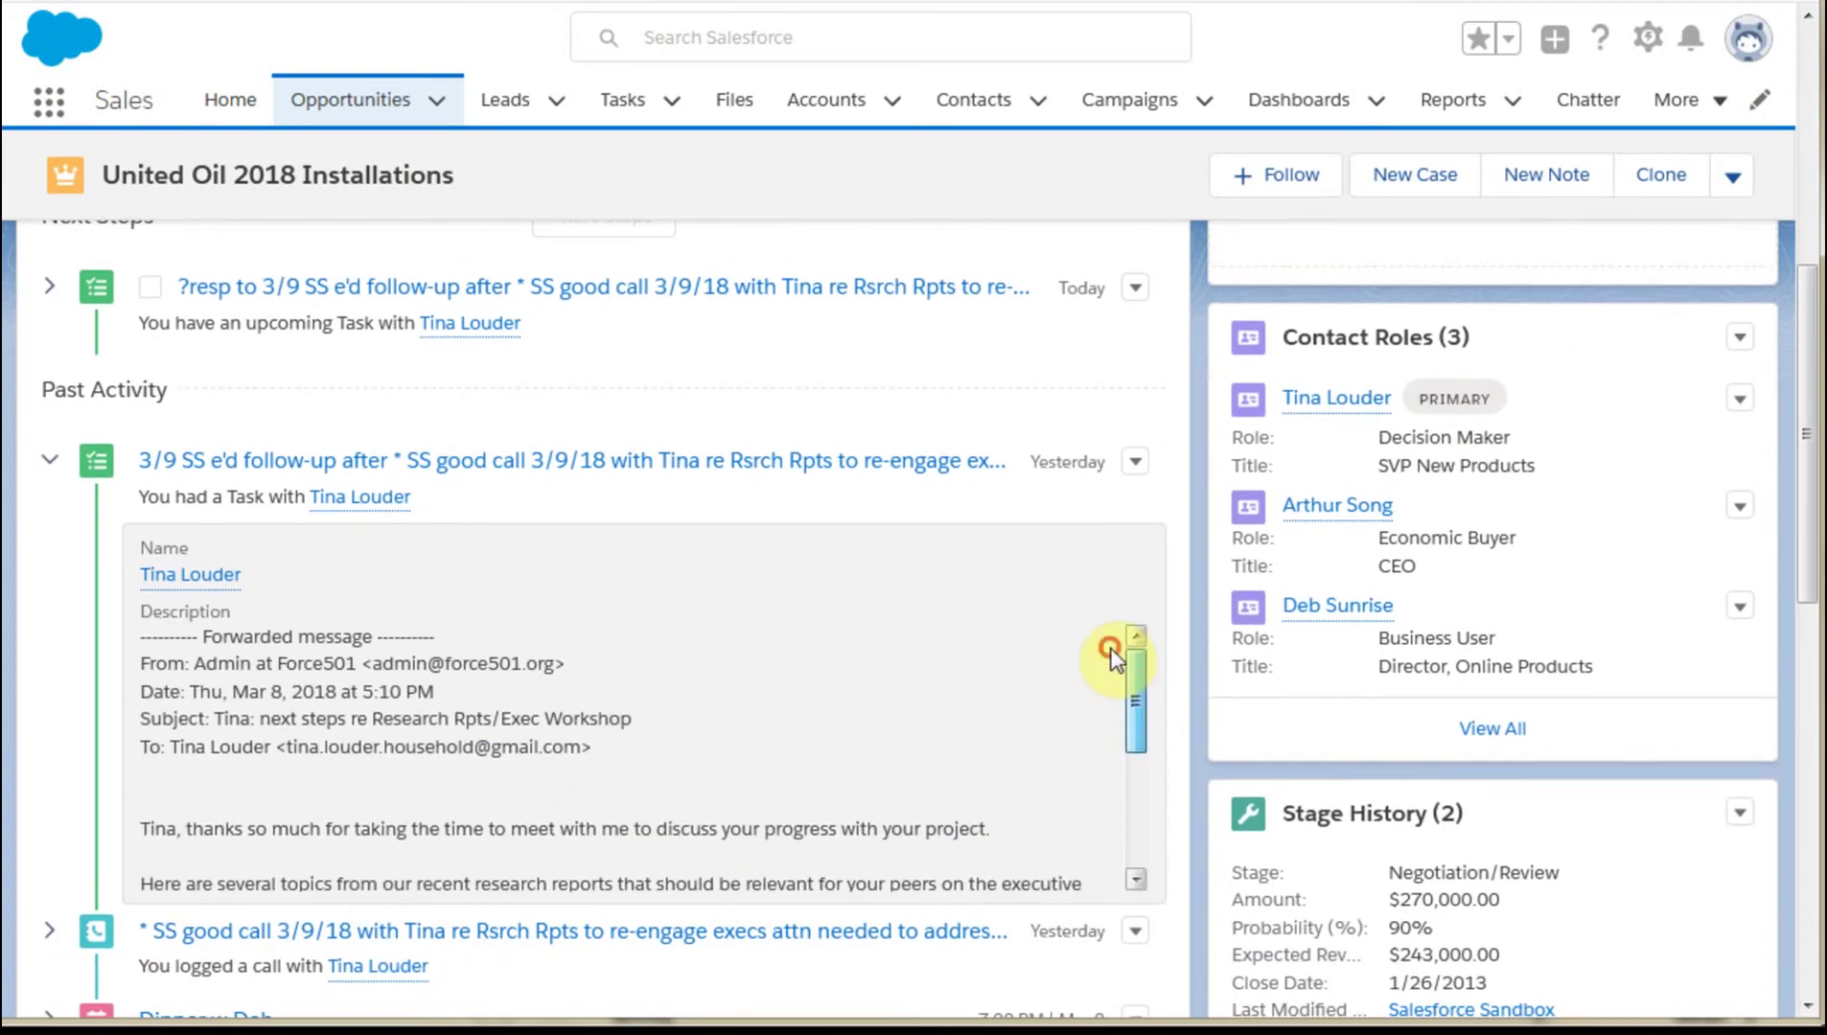
double_click(230, 717)
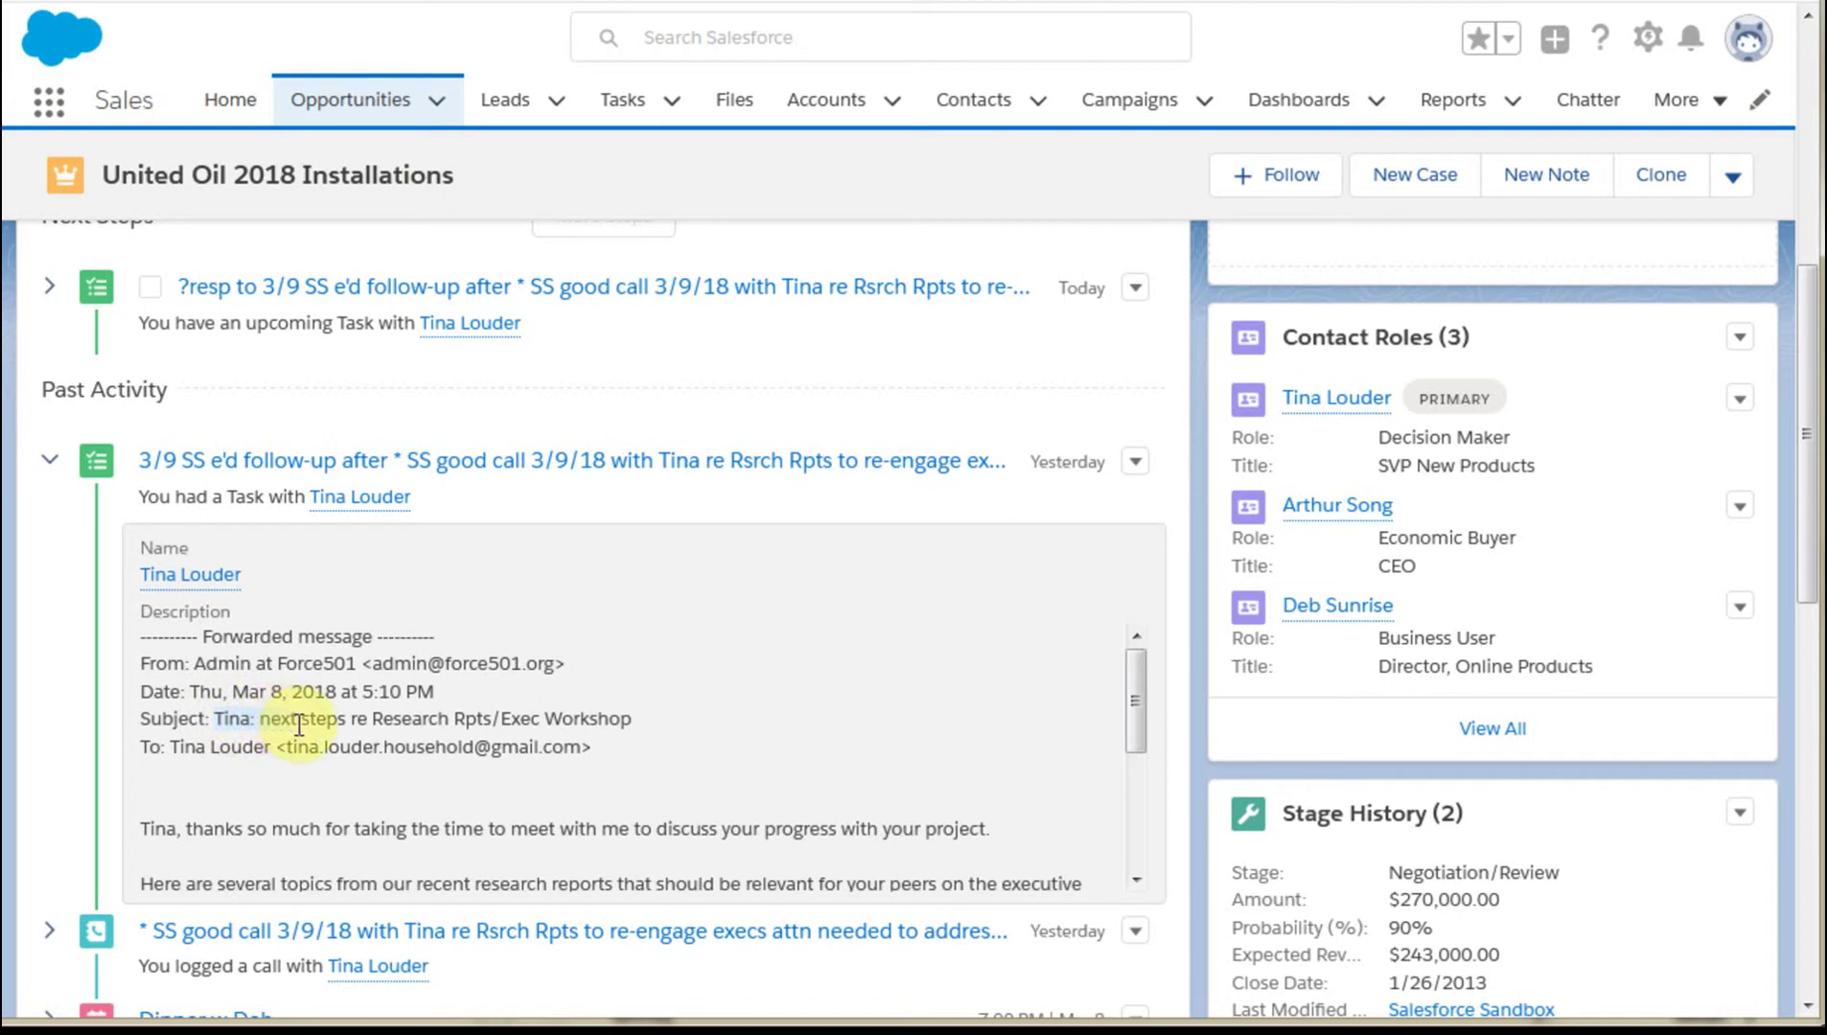
left_click_drag(299, 726, 324, 731)
key("ctrl+c")
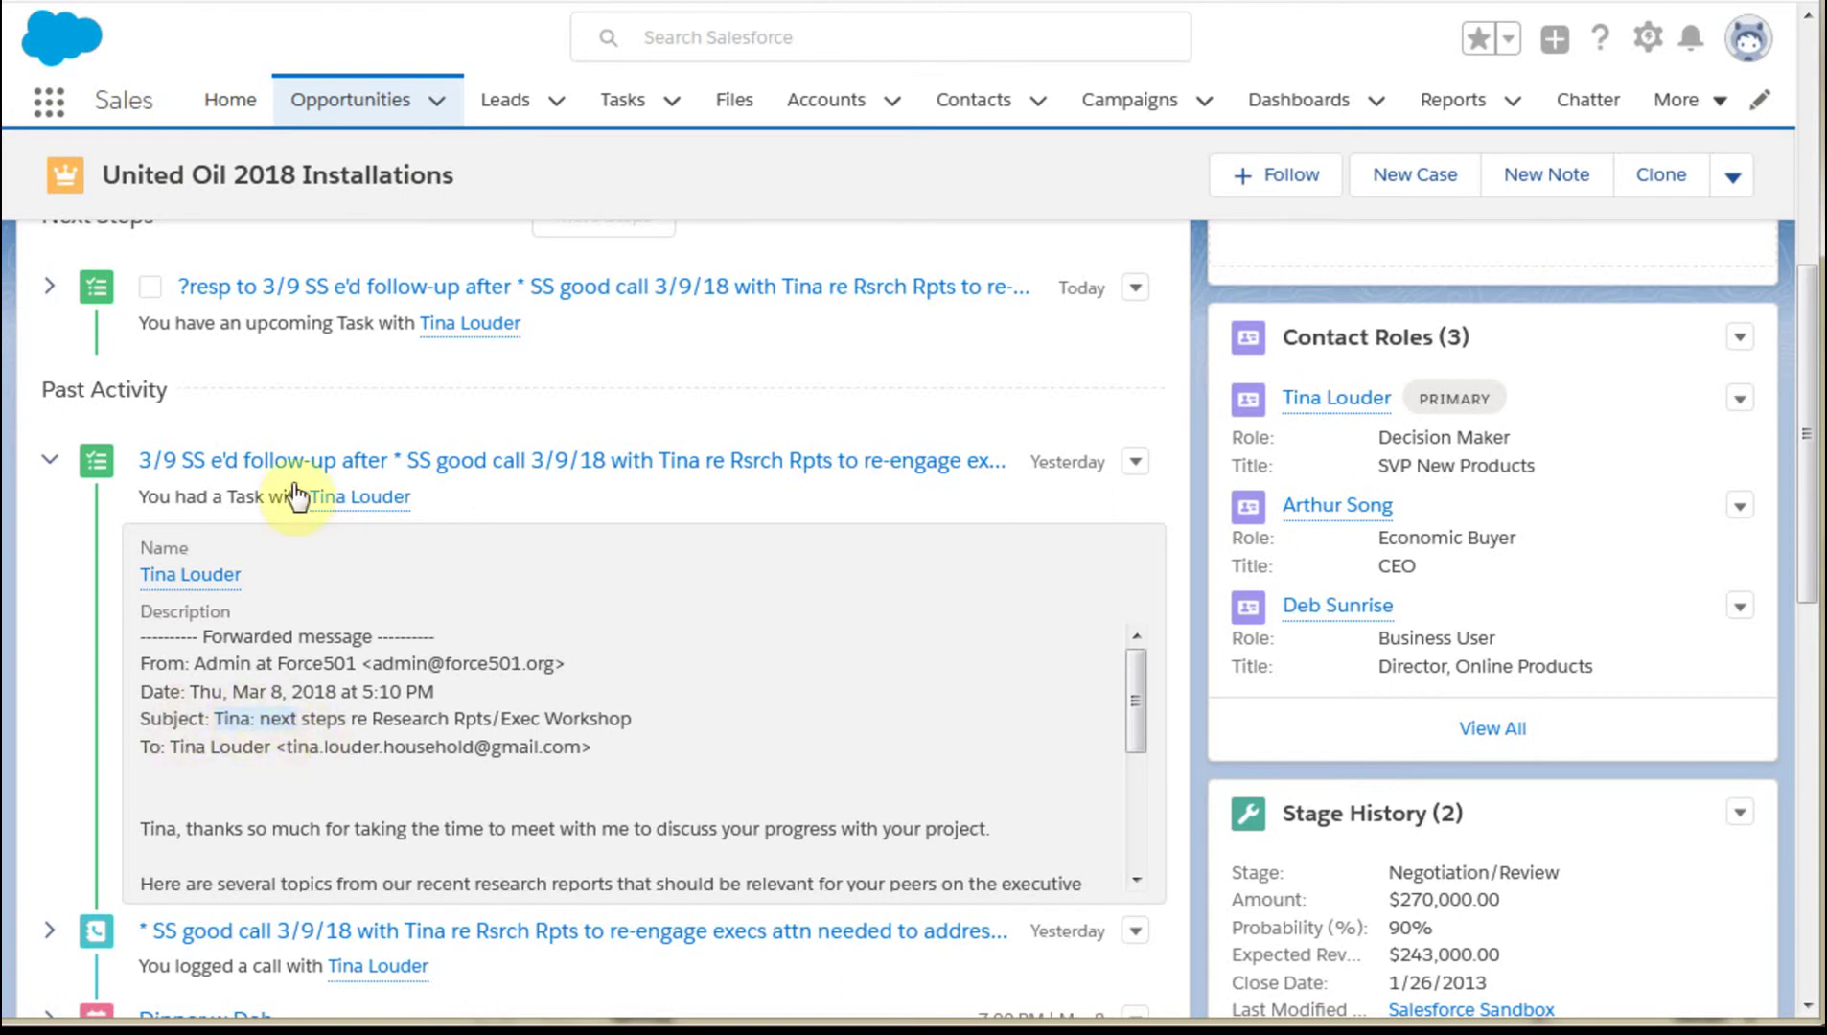
key("alt+Tab")
key("alt+Tab")
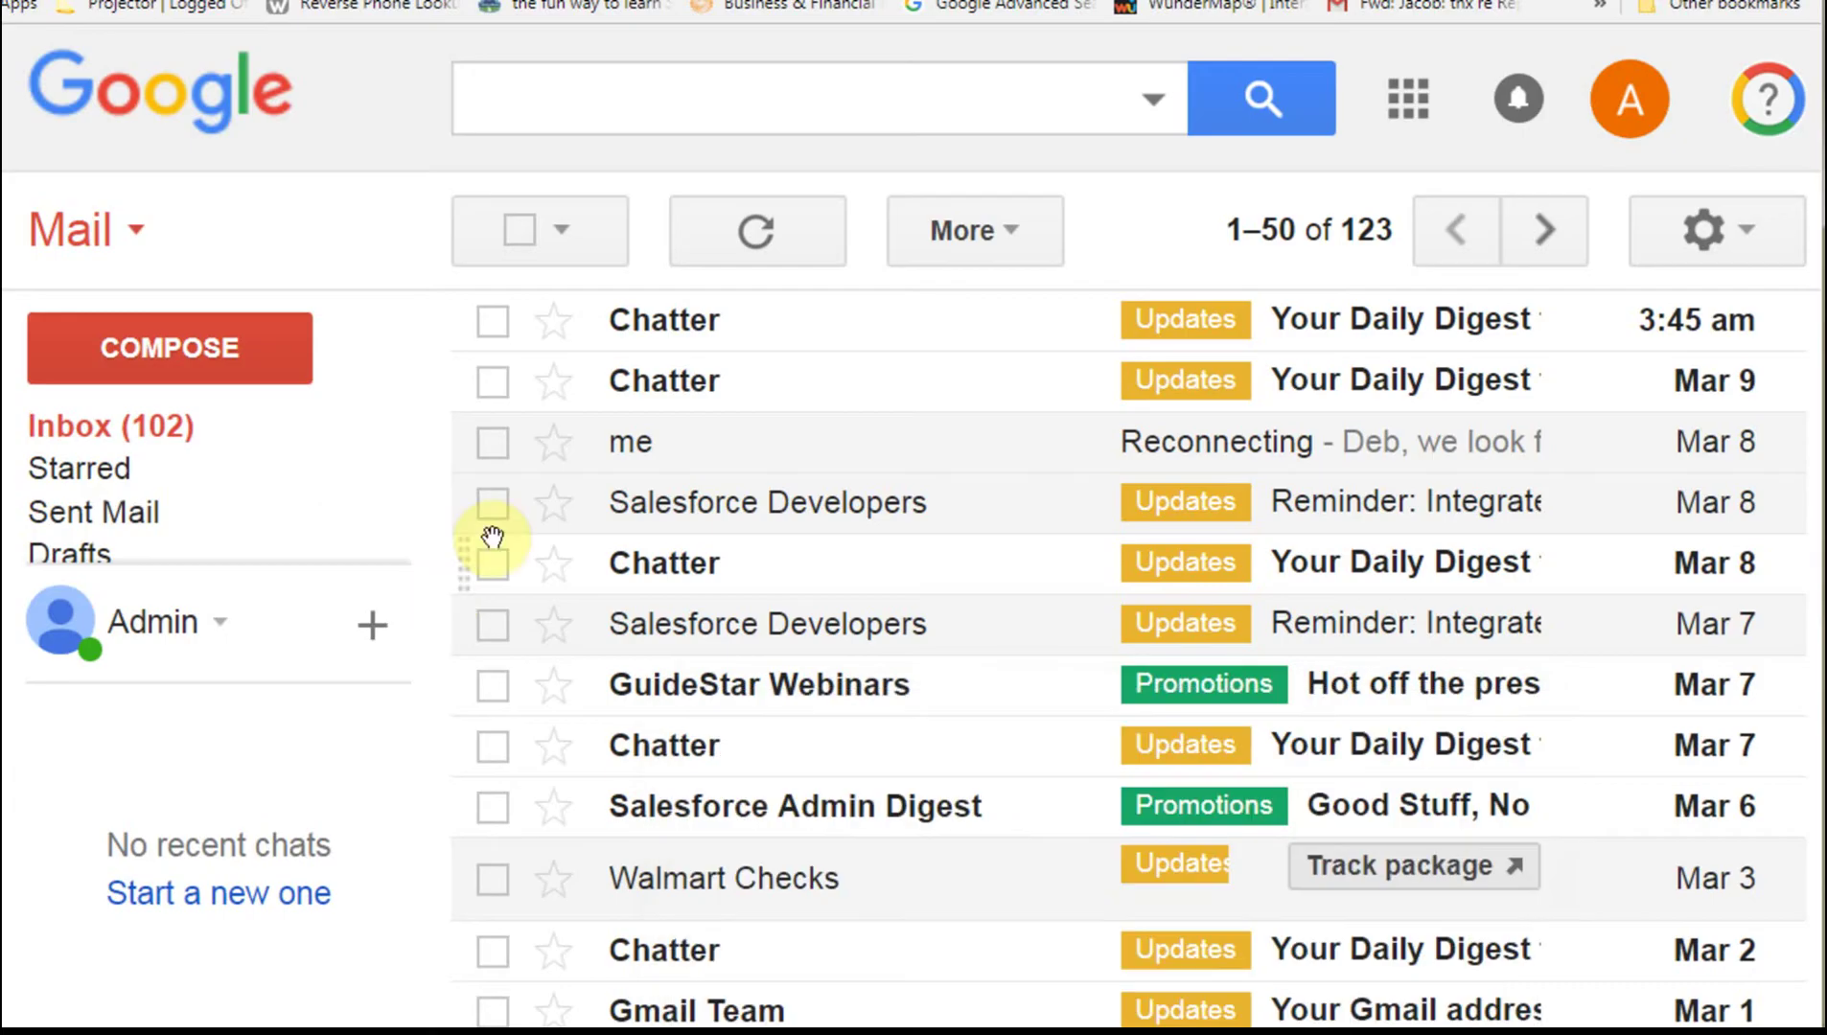
- Search Gmail for the copied subject words, open the 'next steps re Research Rpts/Exec Workshop' message, and start a reply
left_click(587, 100)
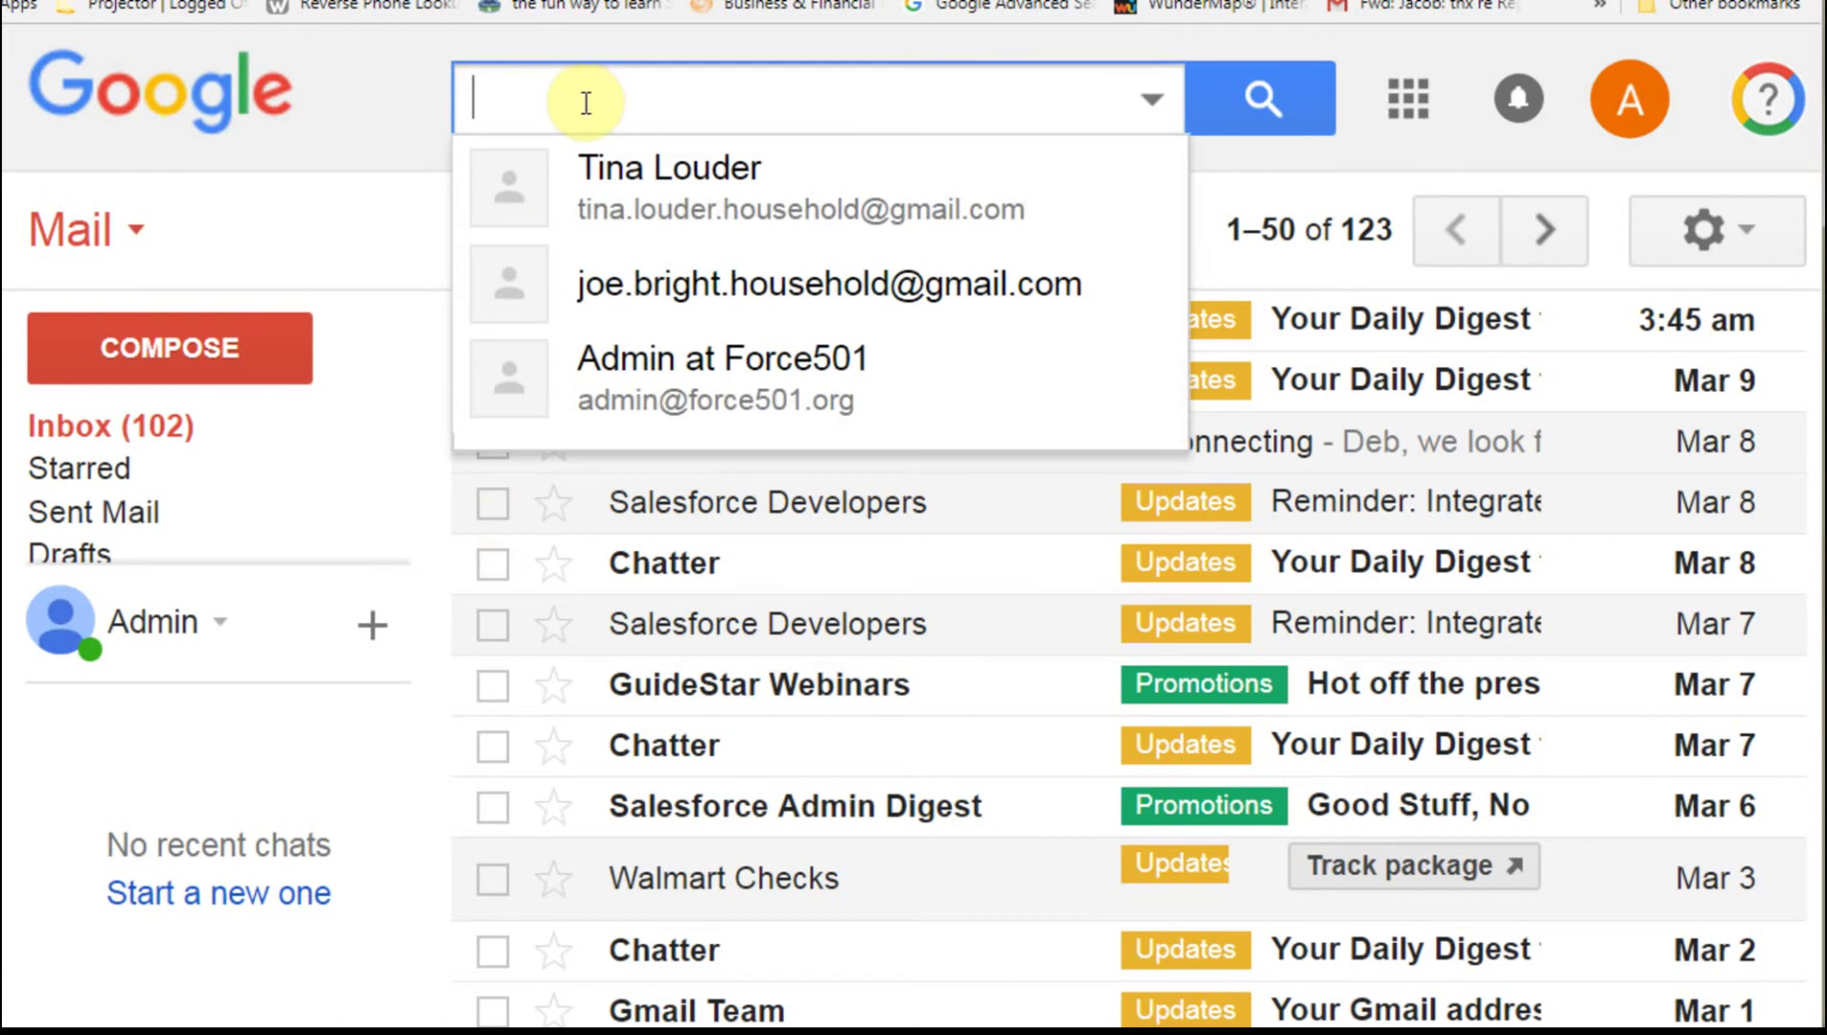
key("ctrl+v")
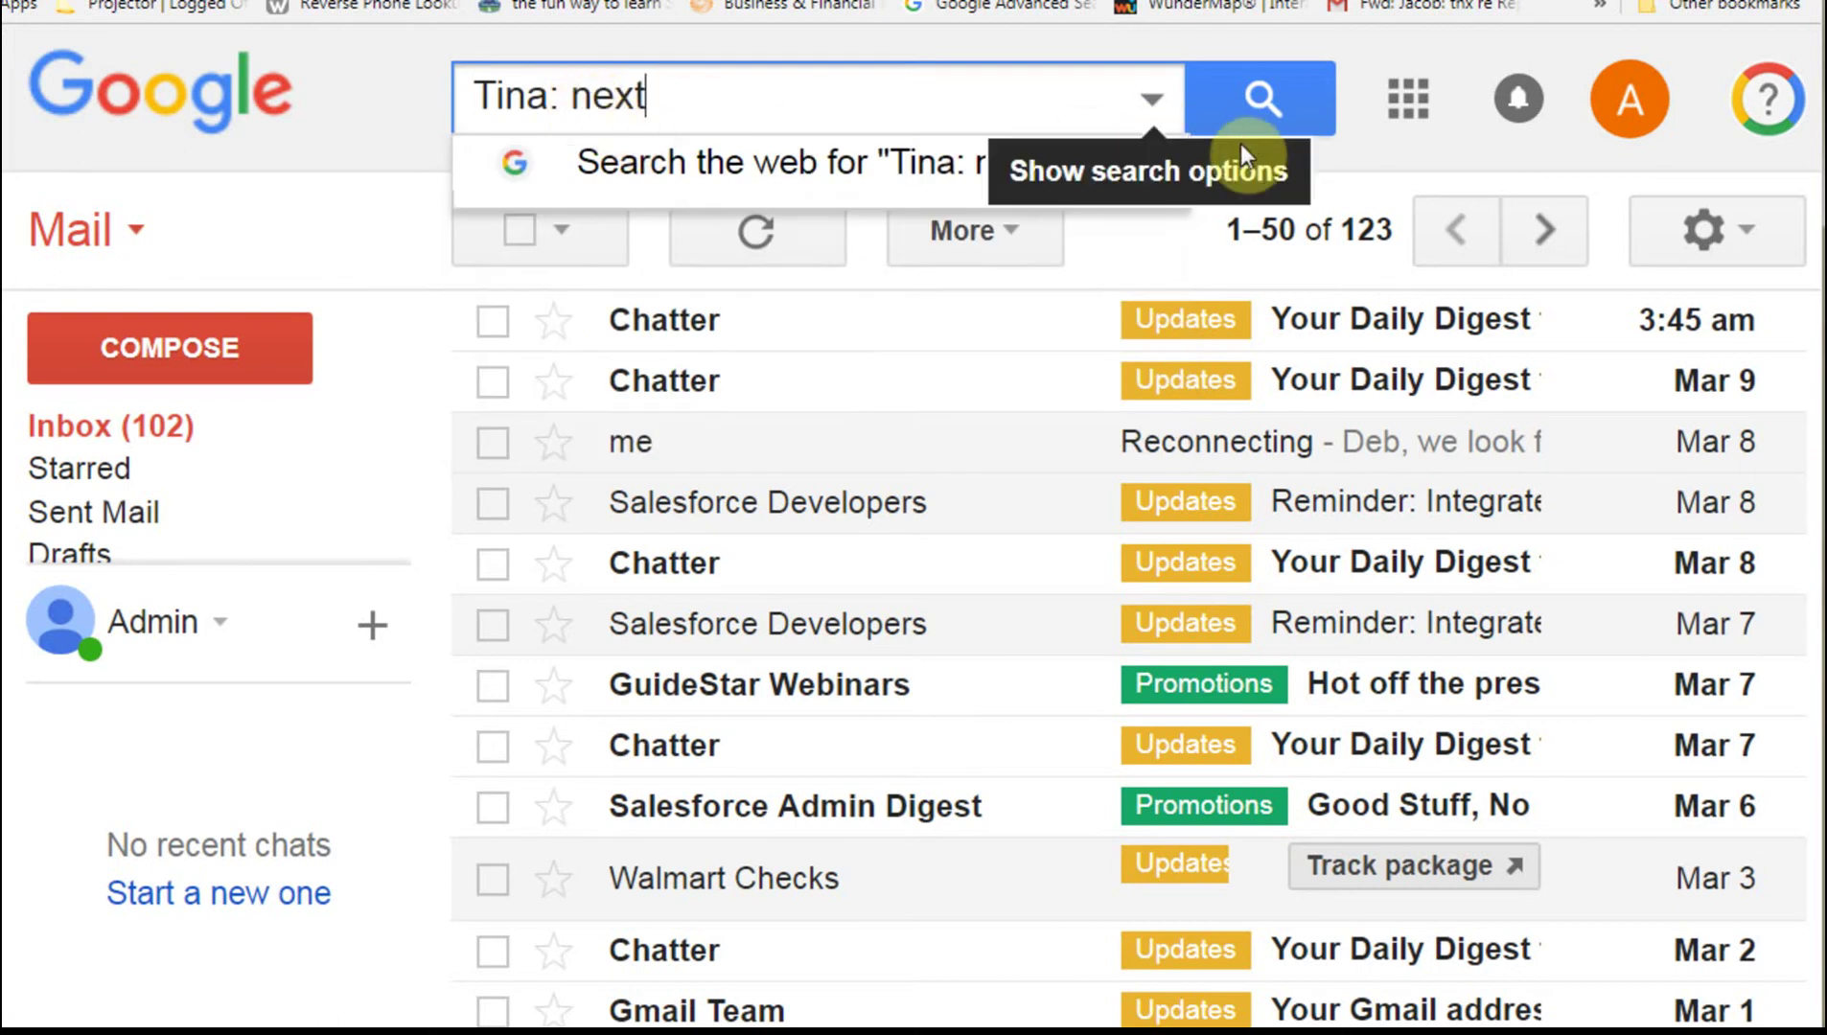
left_click(1237, 110)
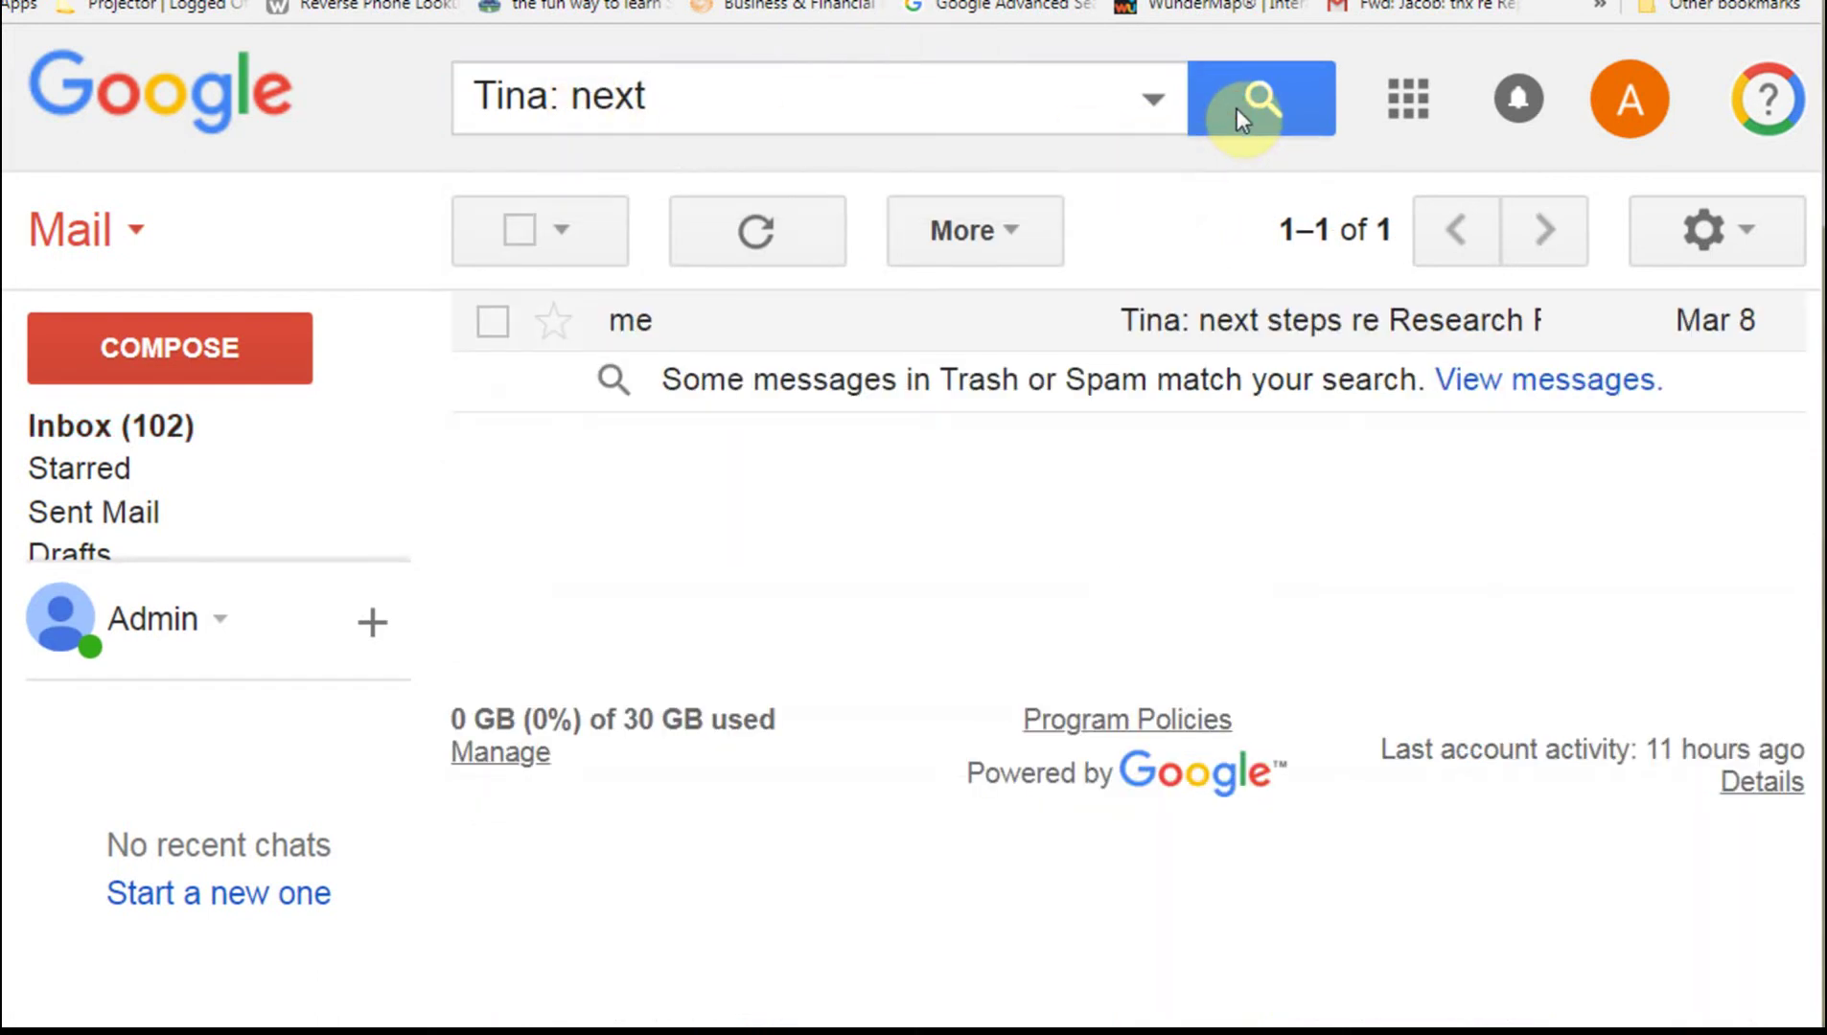
left_click(1239, 327)
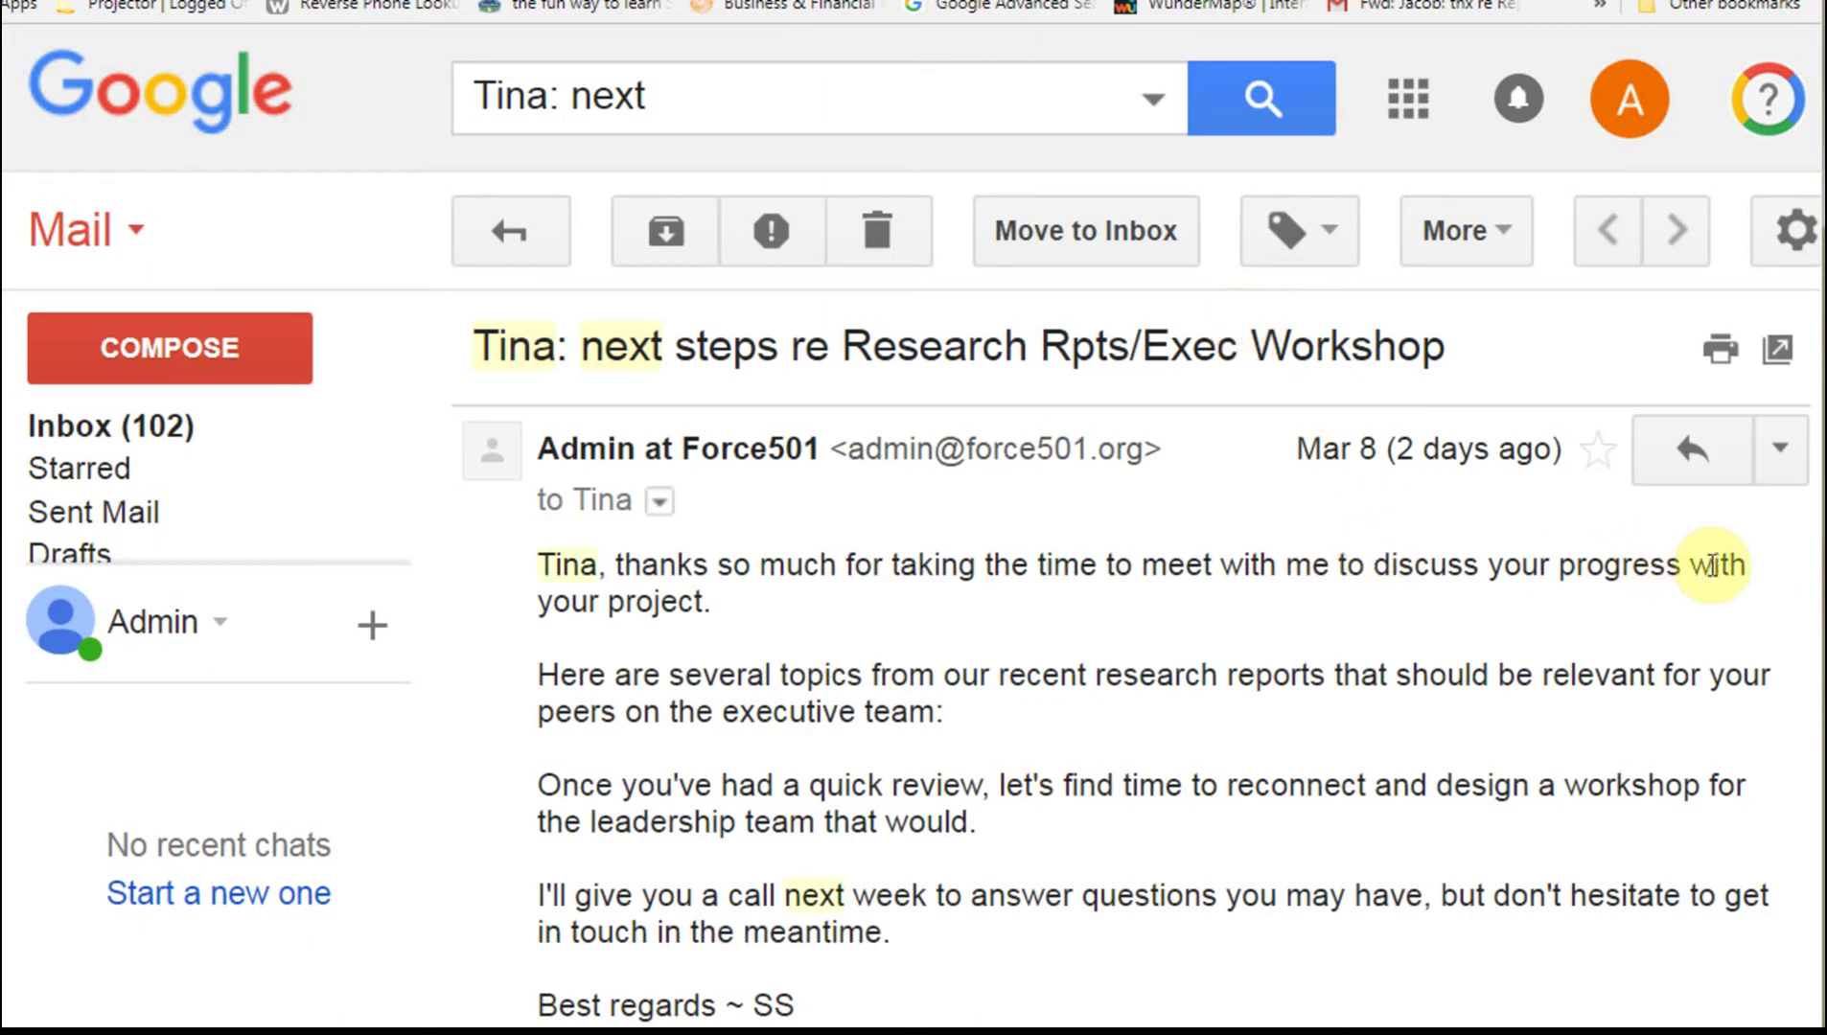
left_click(1781, 451)
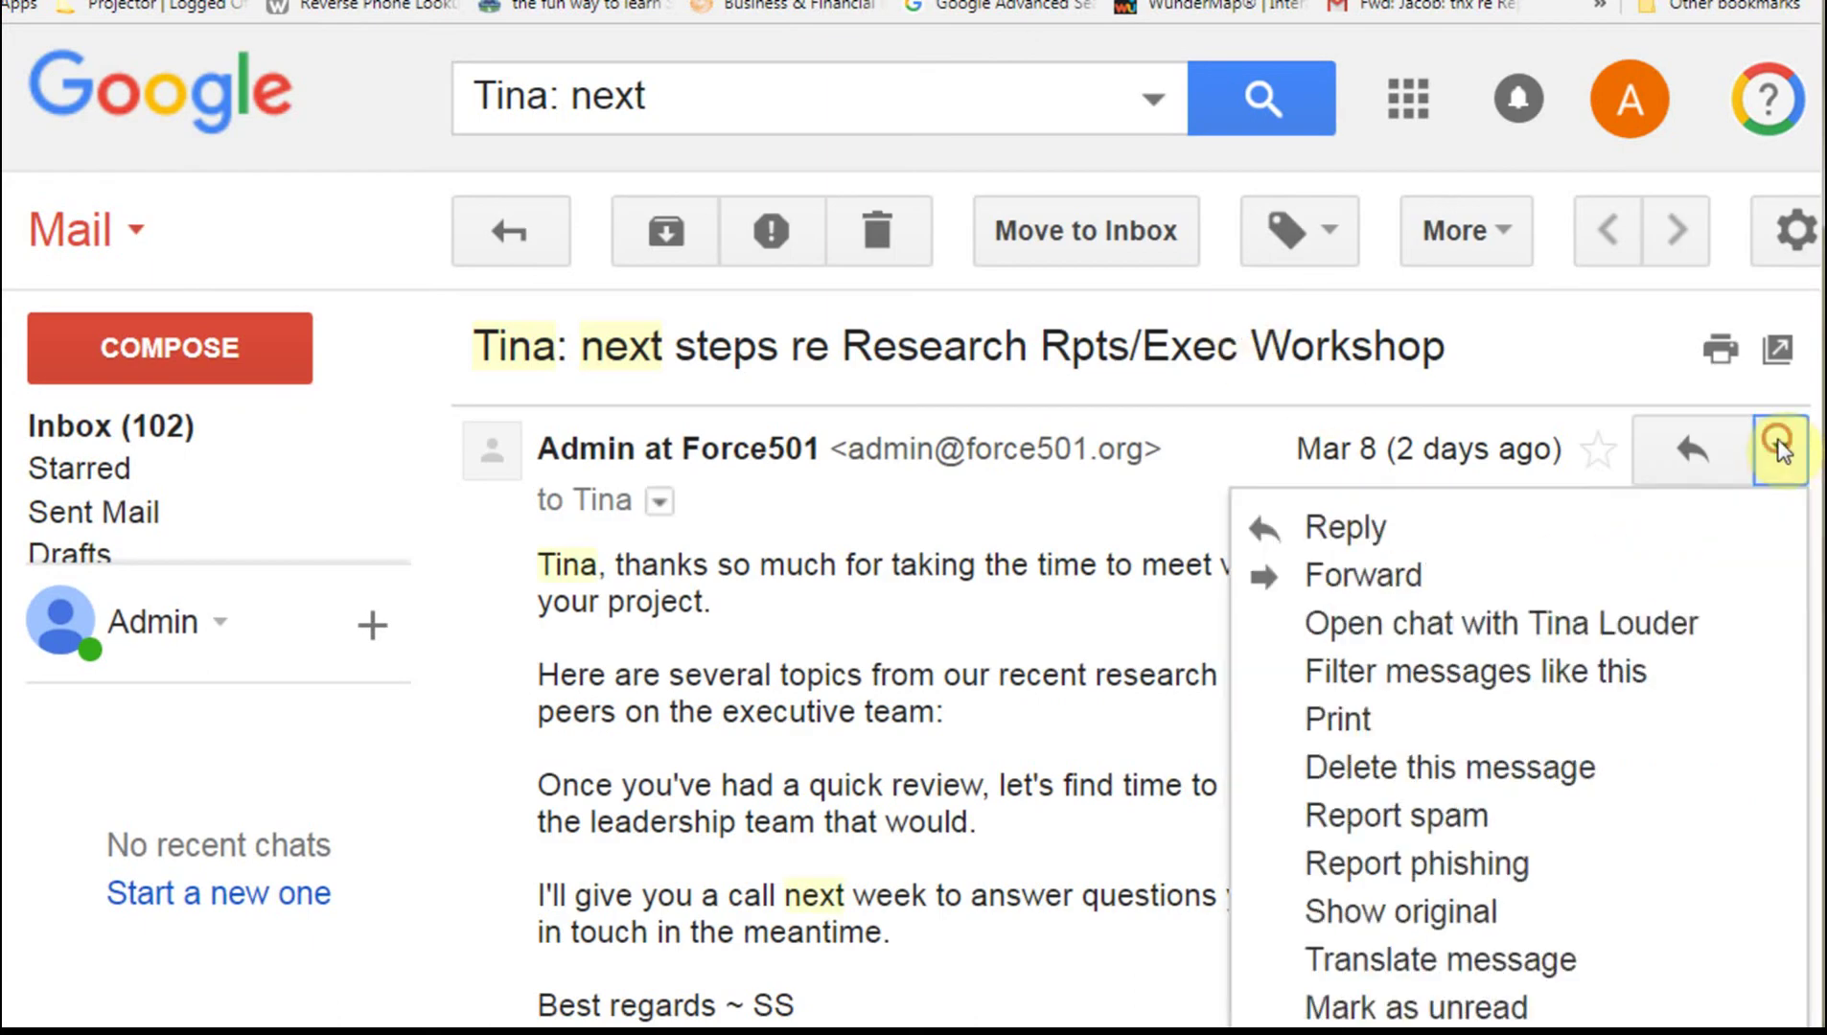
left_click(1363, 535)
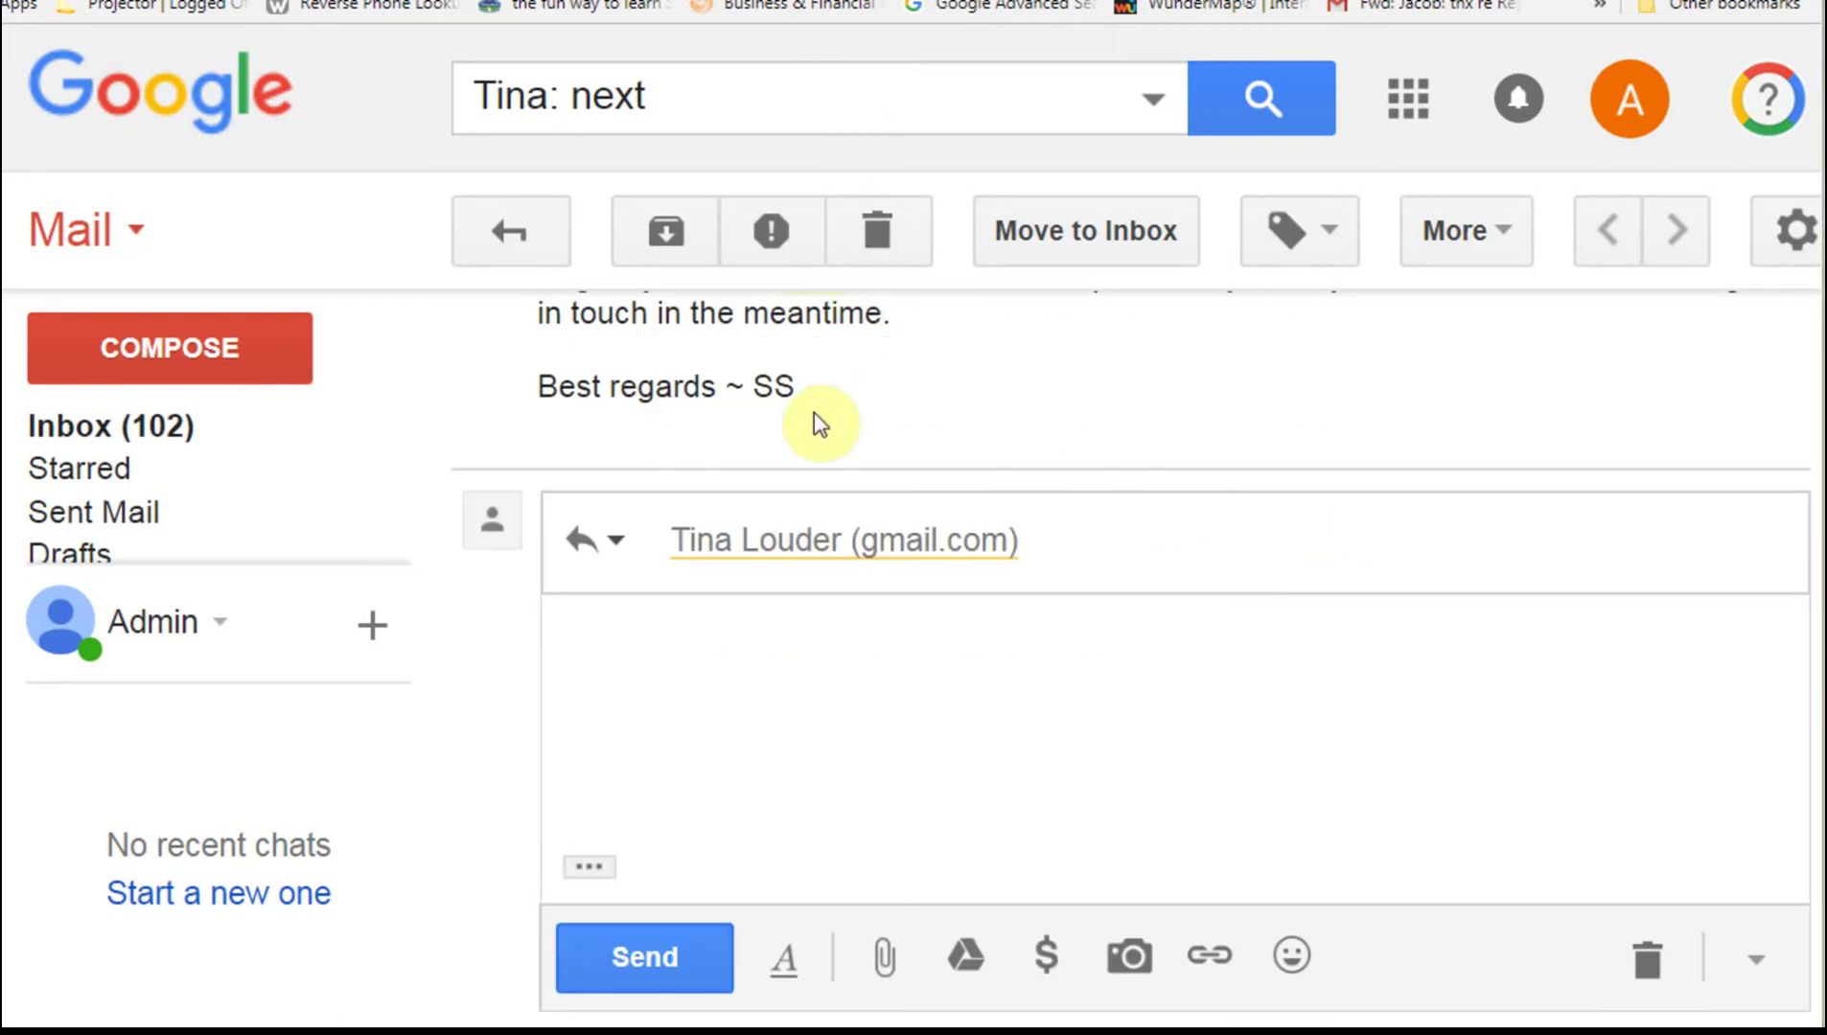
- Send the reply 'Following up on my voicemail, do suggest a time on Thursday or Friday next week…'
left_click(707, 655)
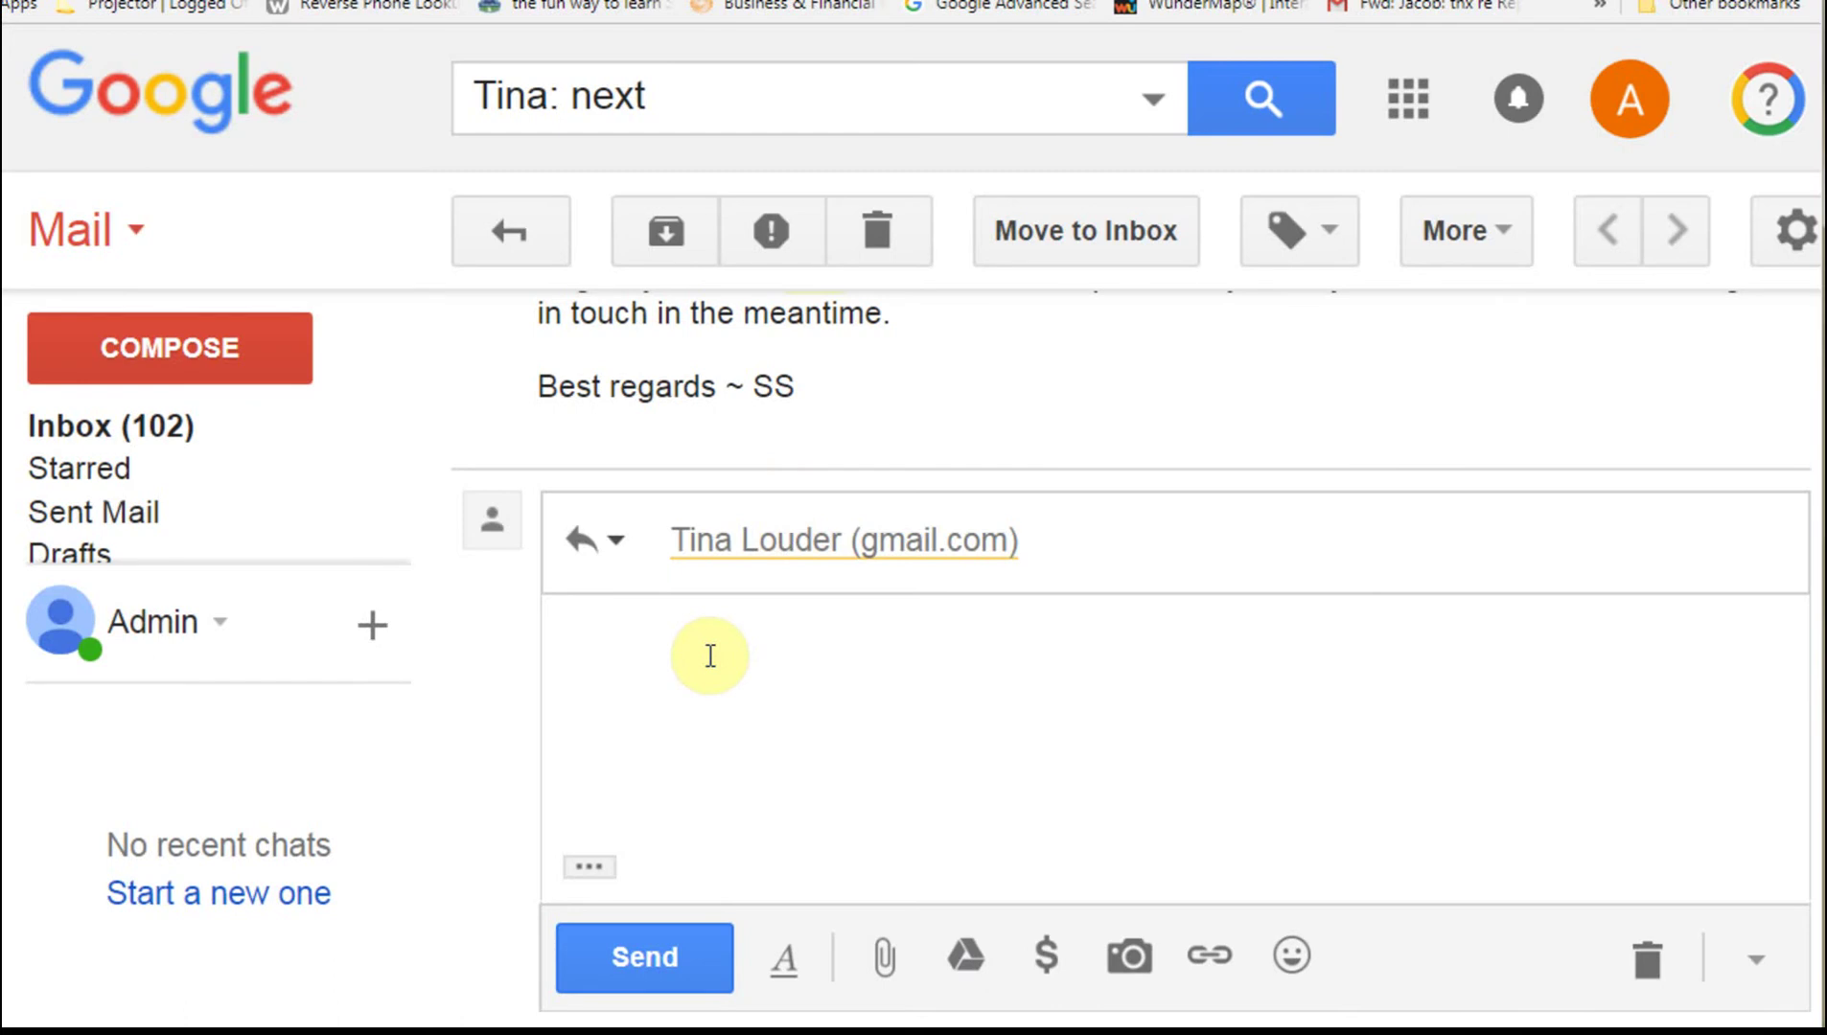
type("Following up on my voicemail, do suggest a time on Thursday or Friday next week when we can reconnect")
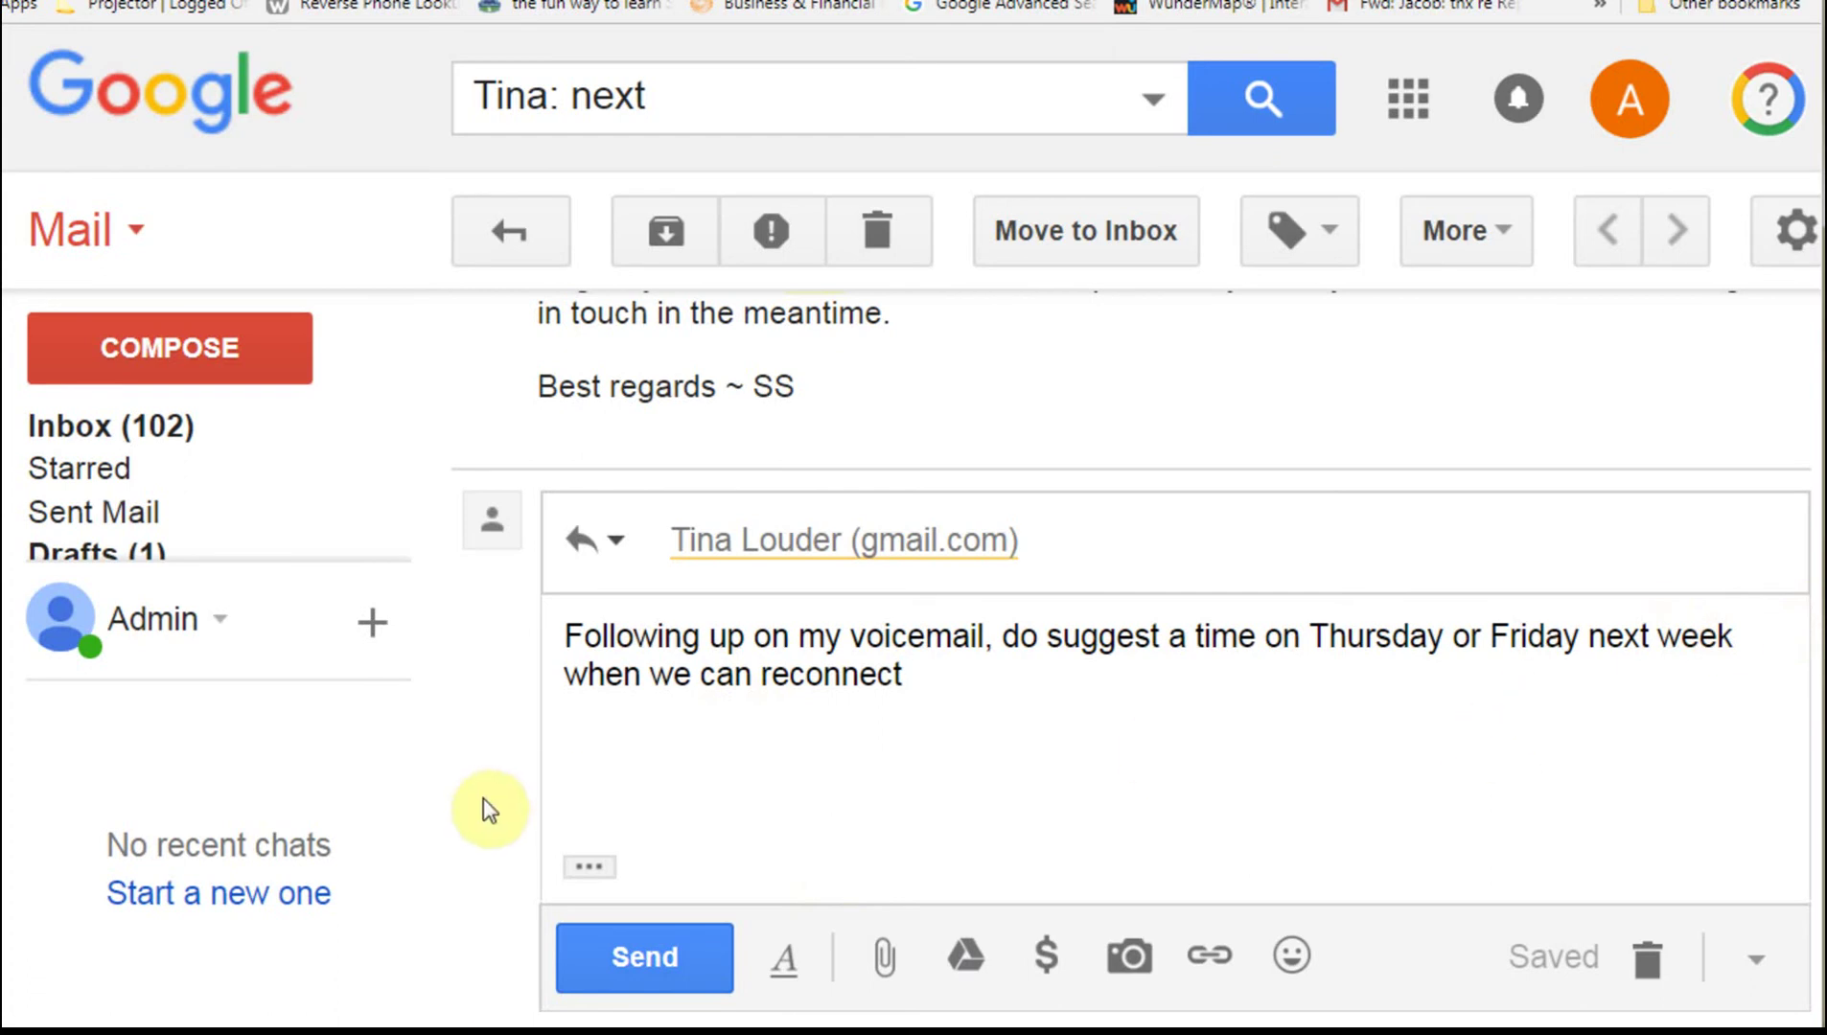
left_click(663, 961)
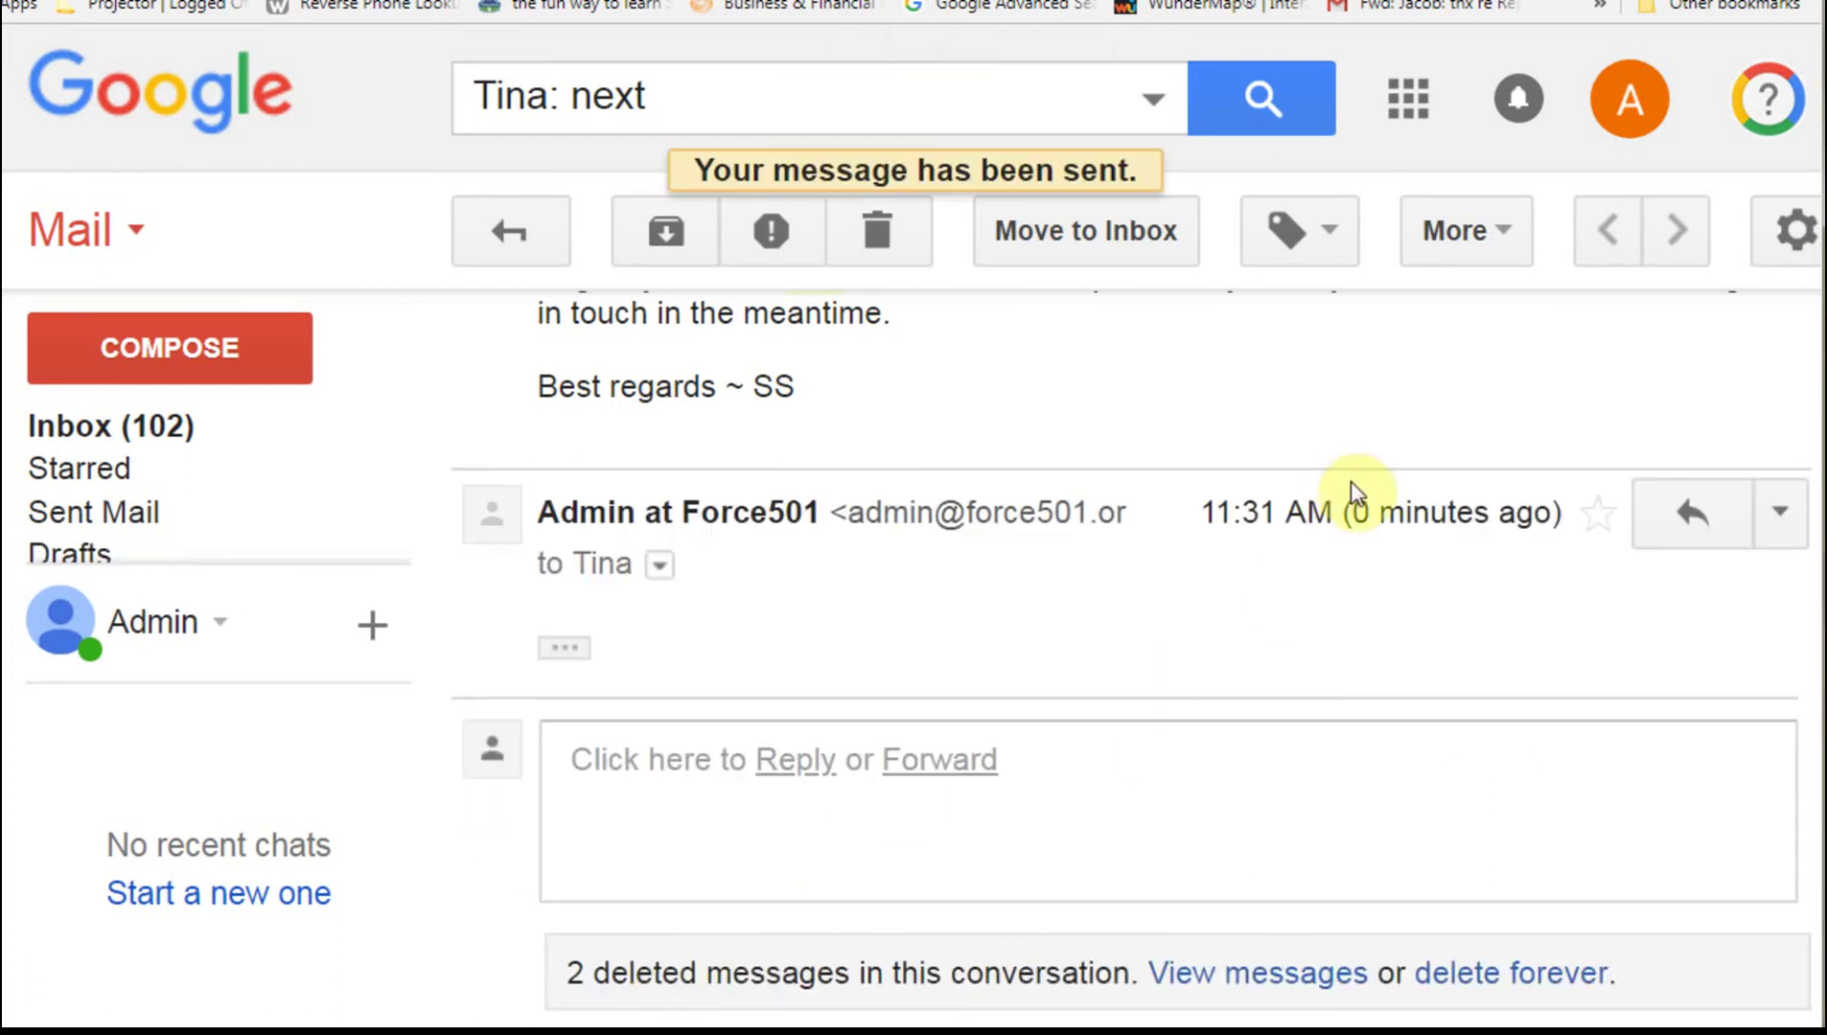
- Forward the sent reply and select all of its quoted text in the forward body
left_click(1782, 517)
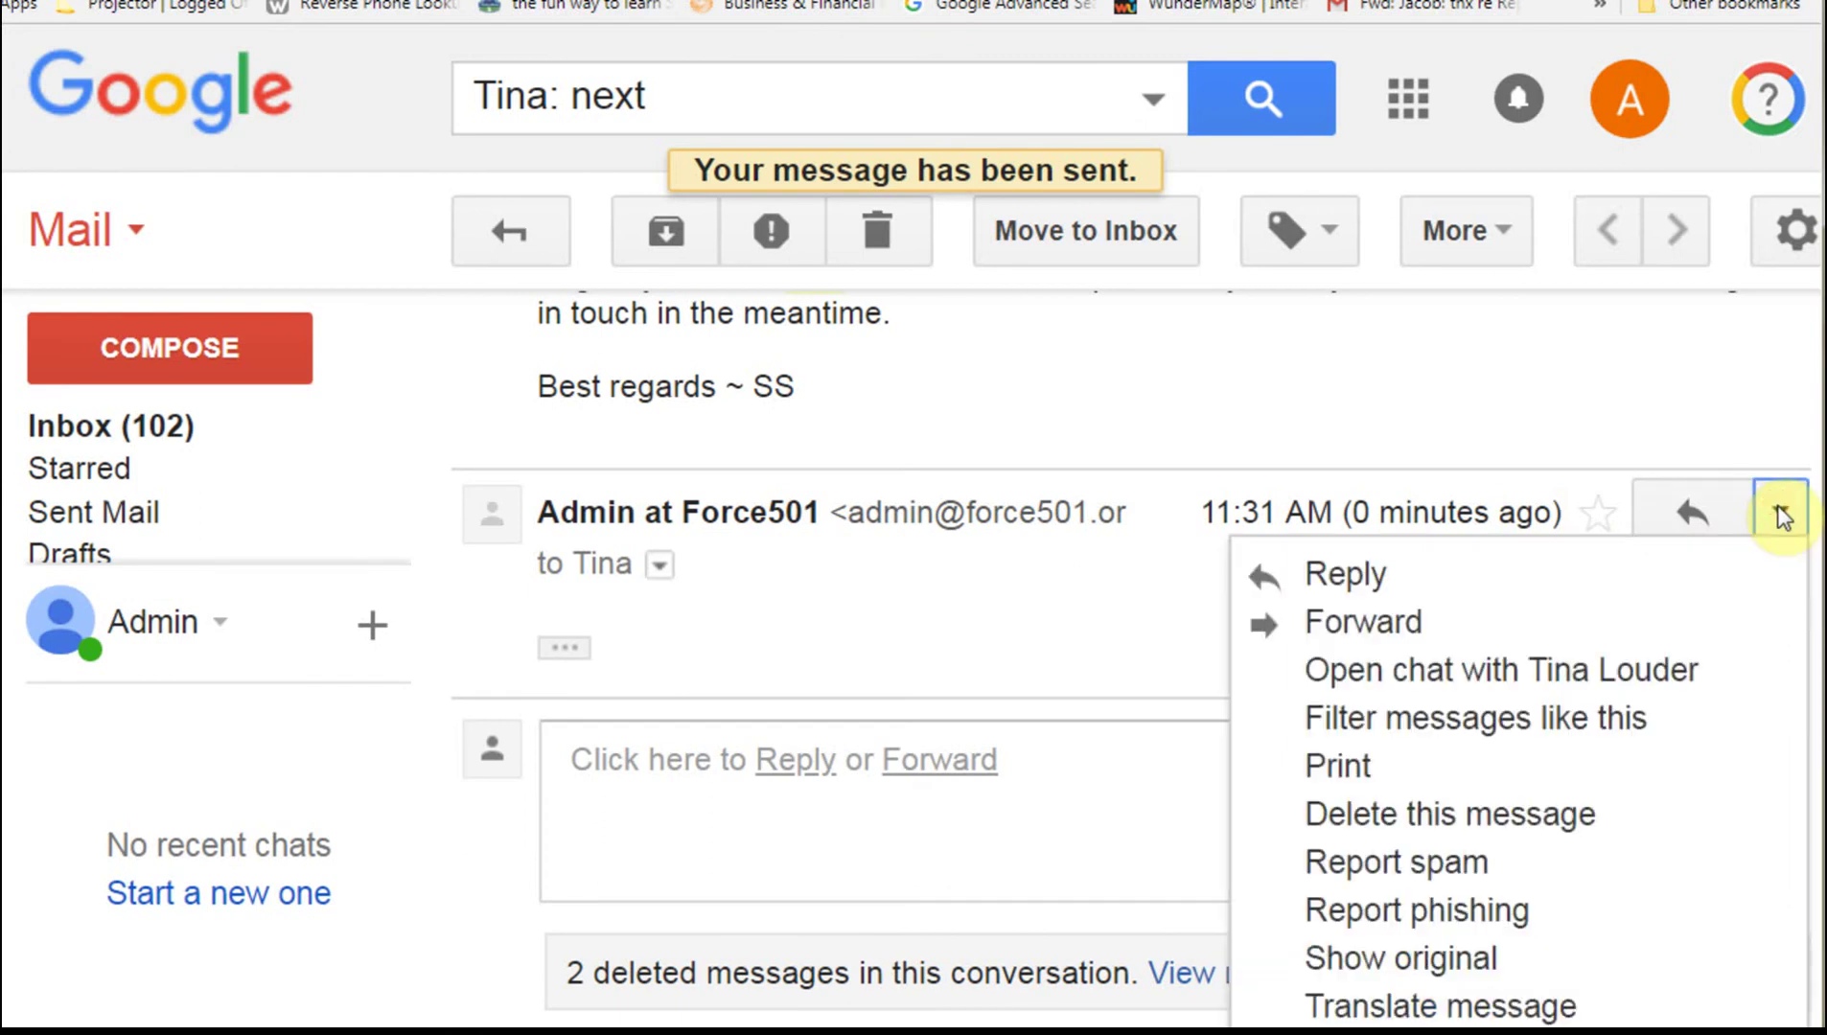
left_click(1049, 591)
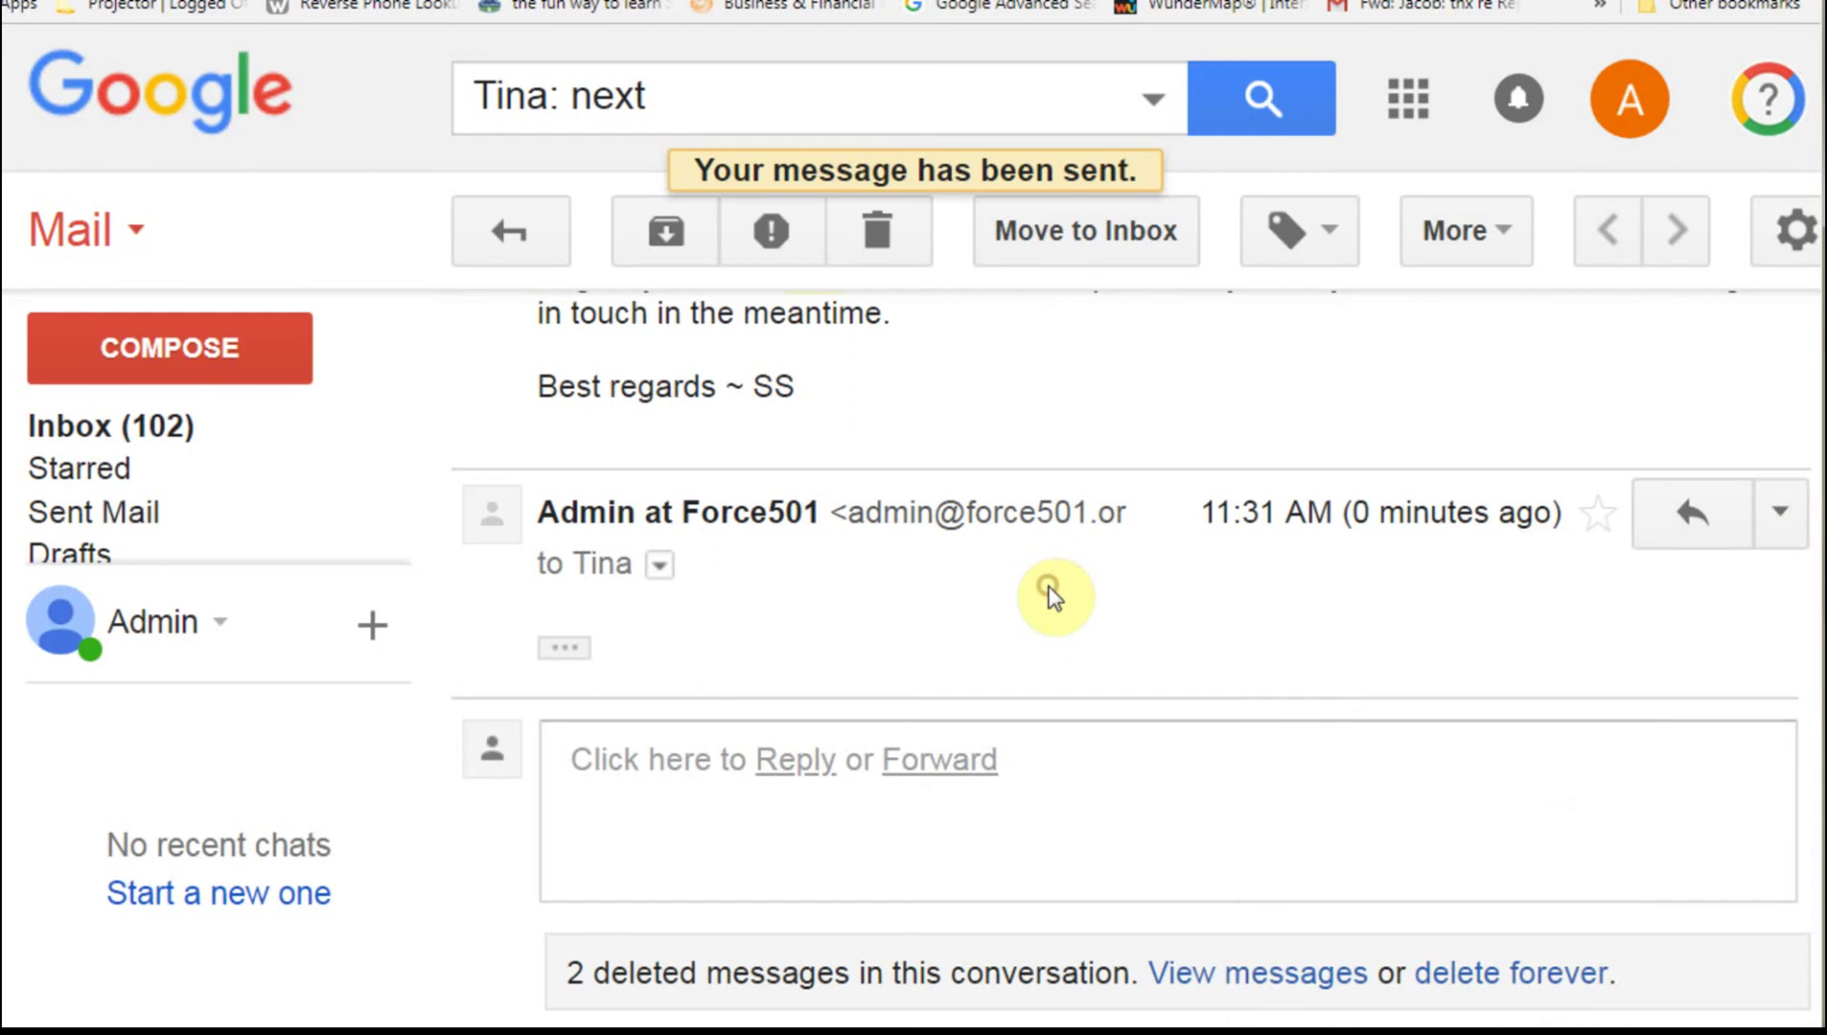
scroll(1654, 385, "up", 5)
scroll(1654, 407, "down", 4)
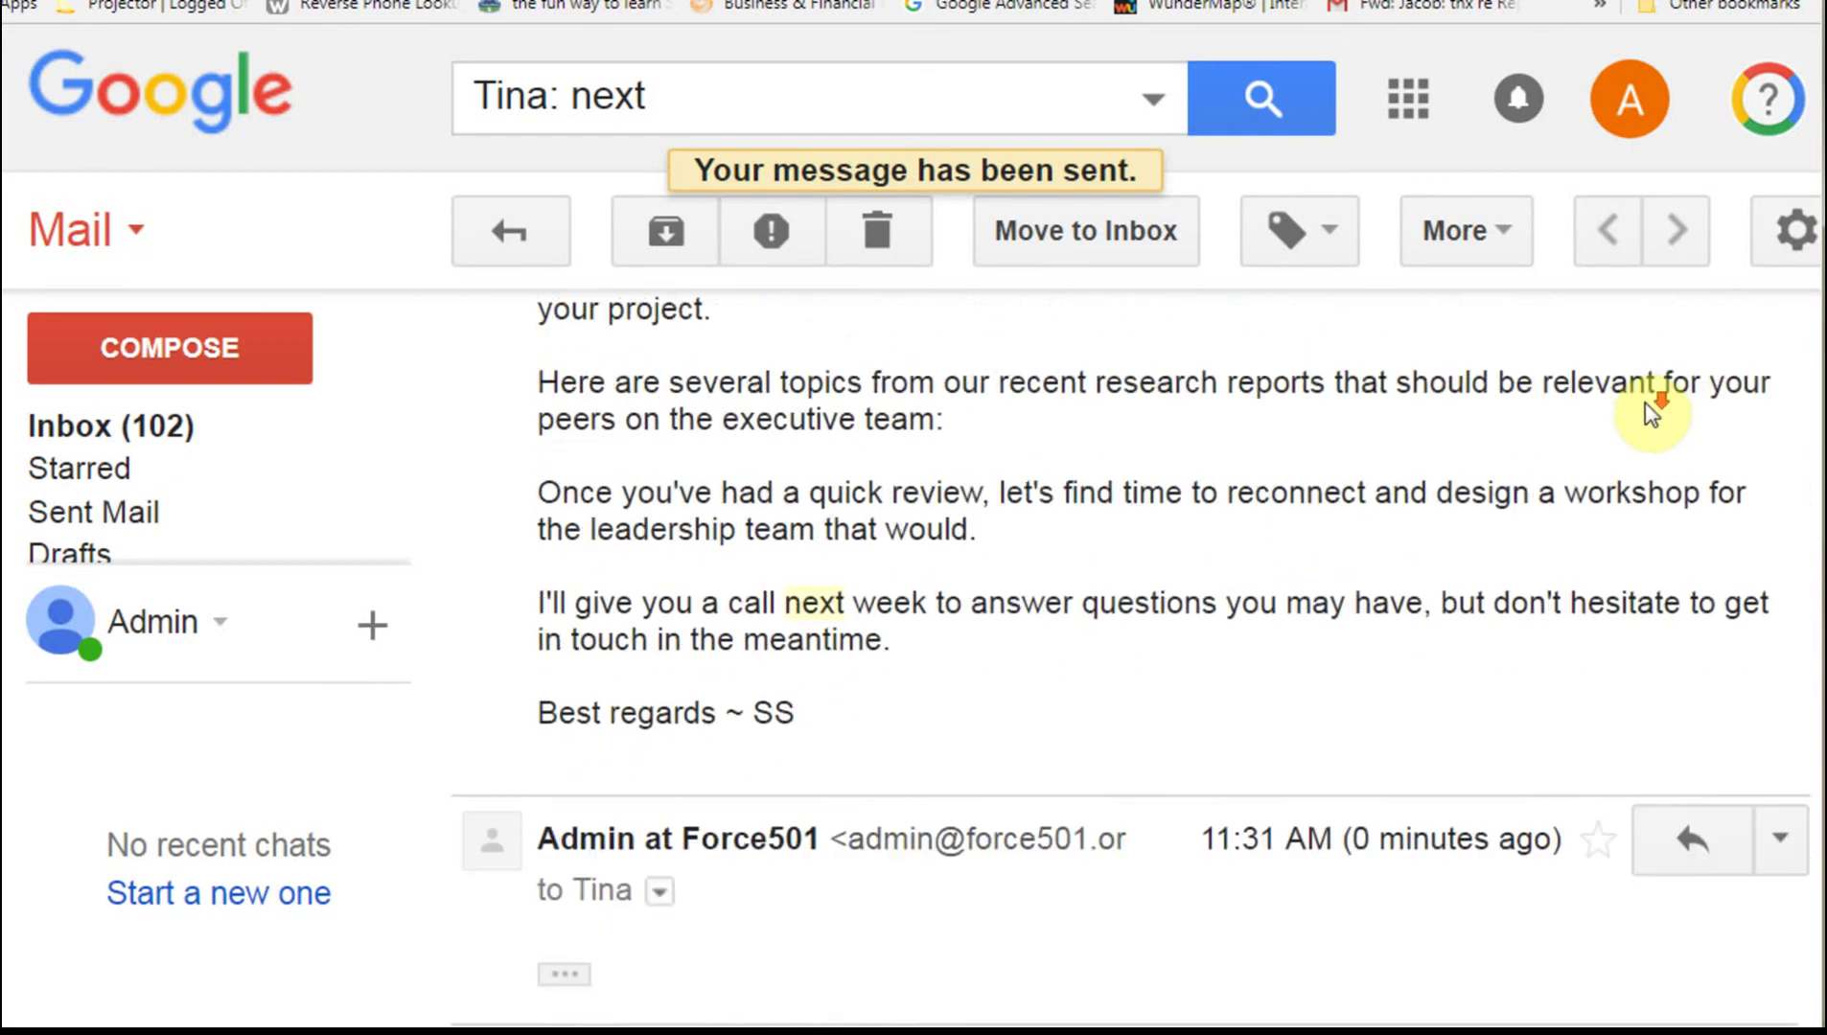
left_click(1778, 652)
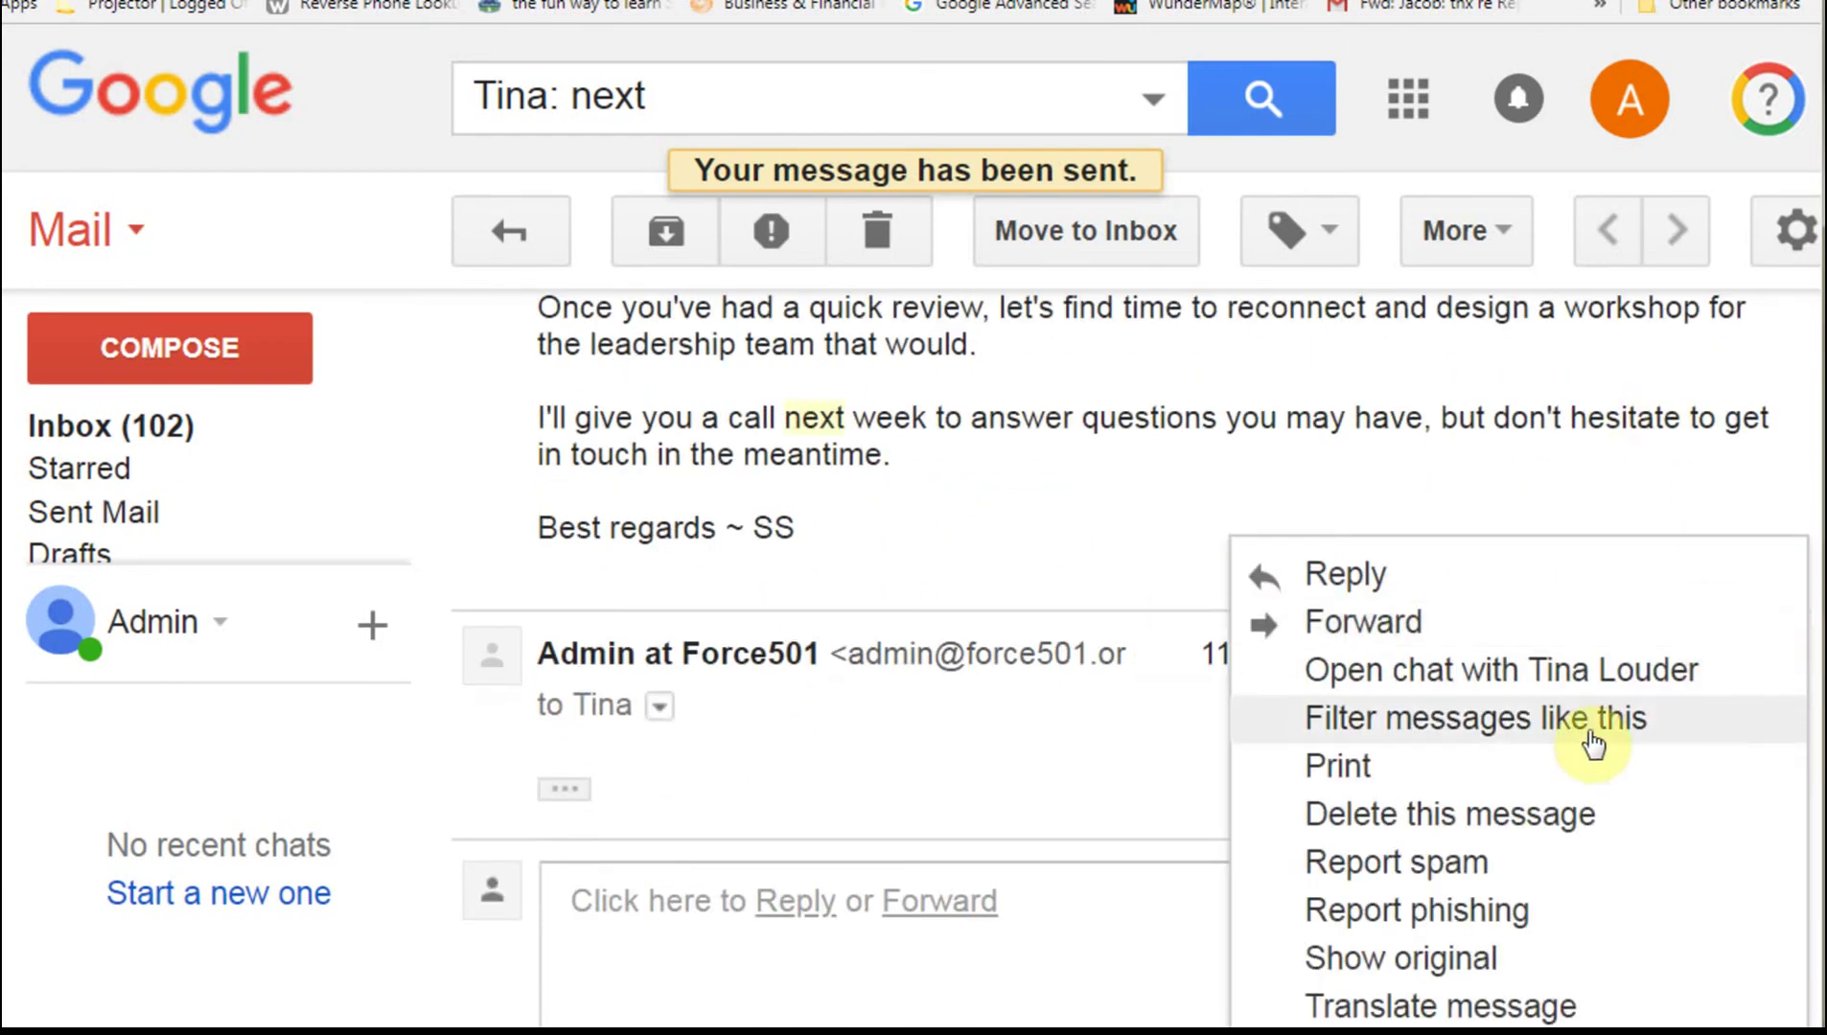
left_click(1443, 622)
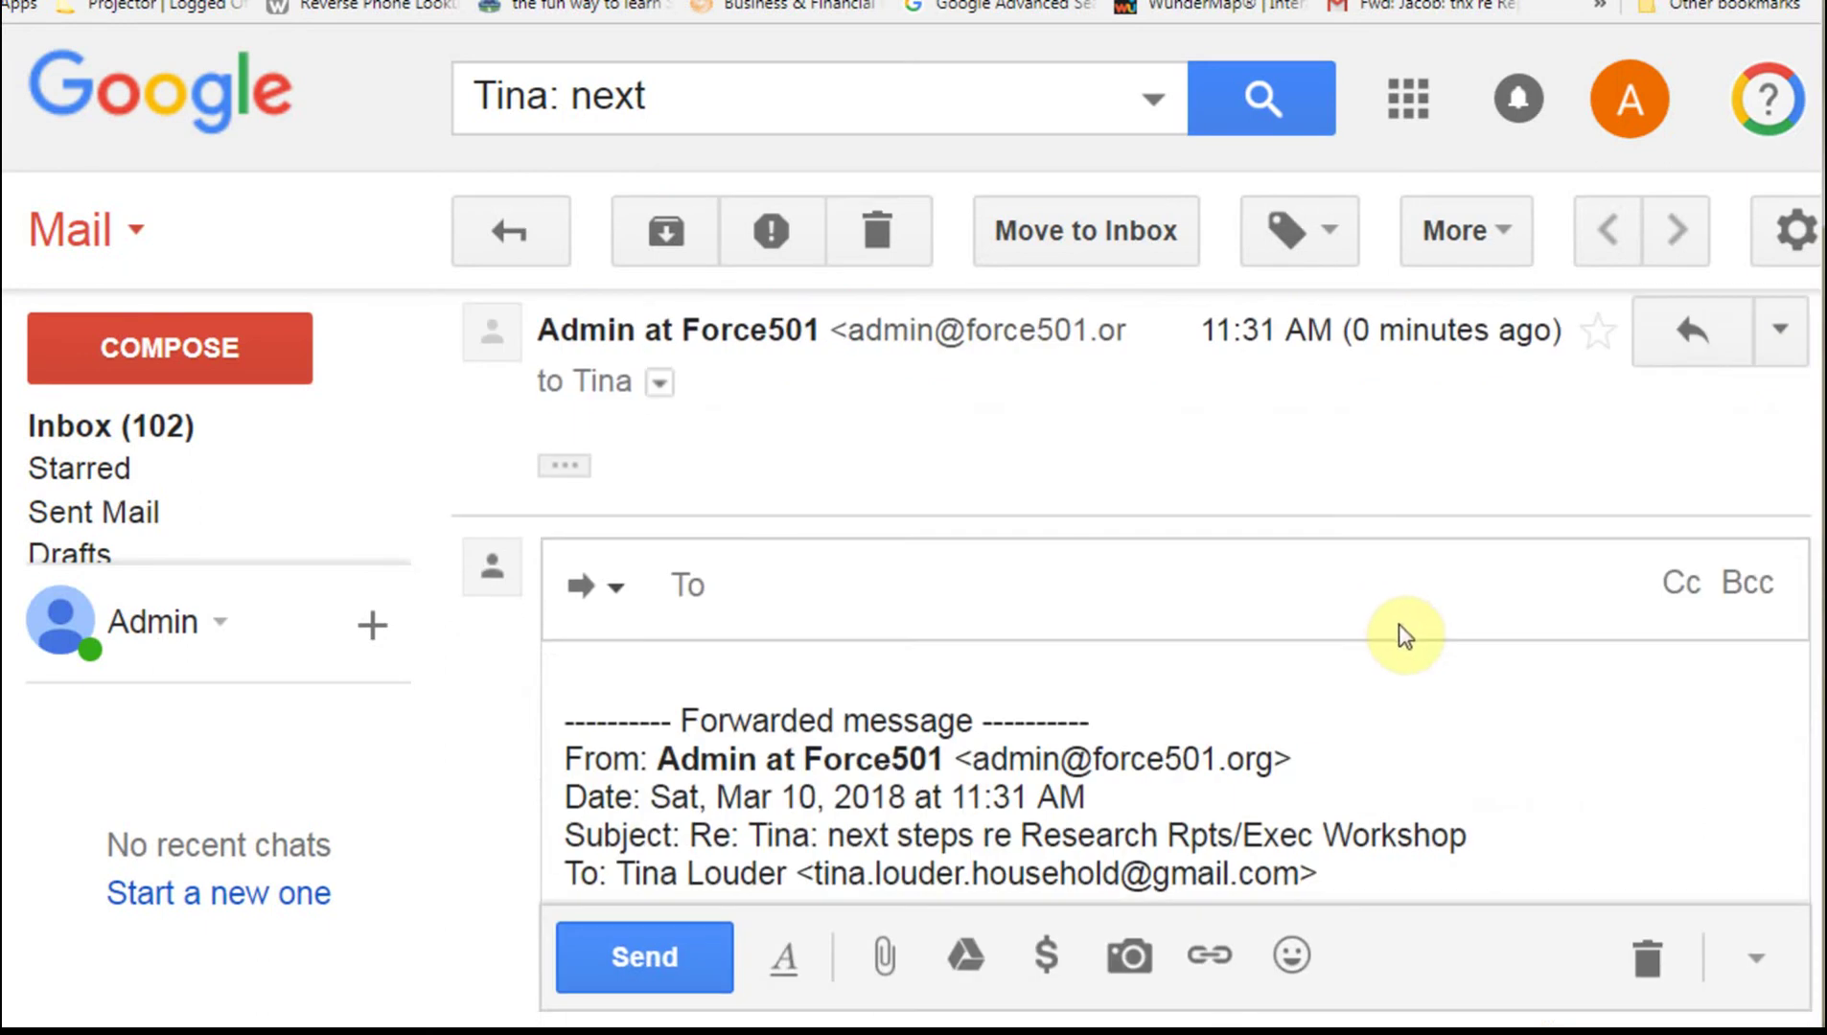
left_click(651, 673)
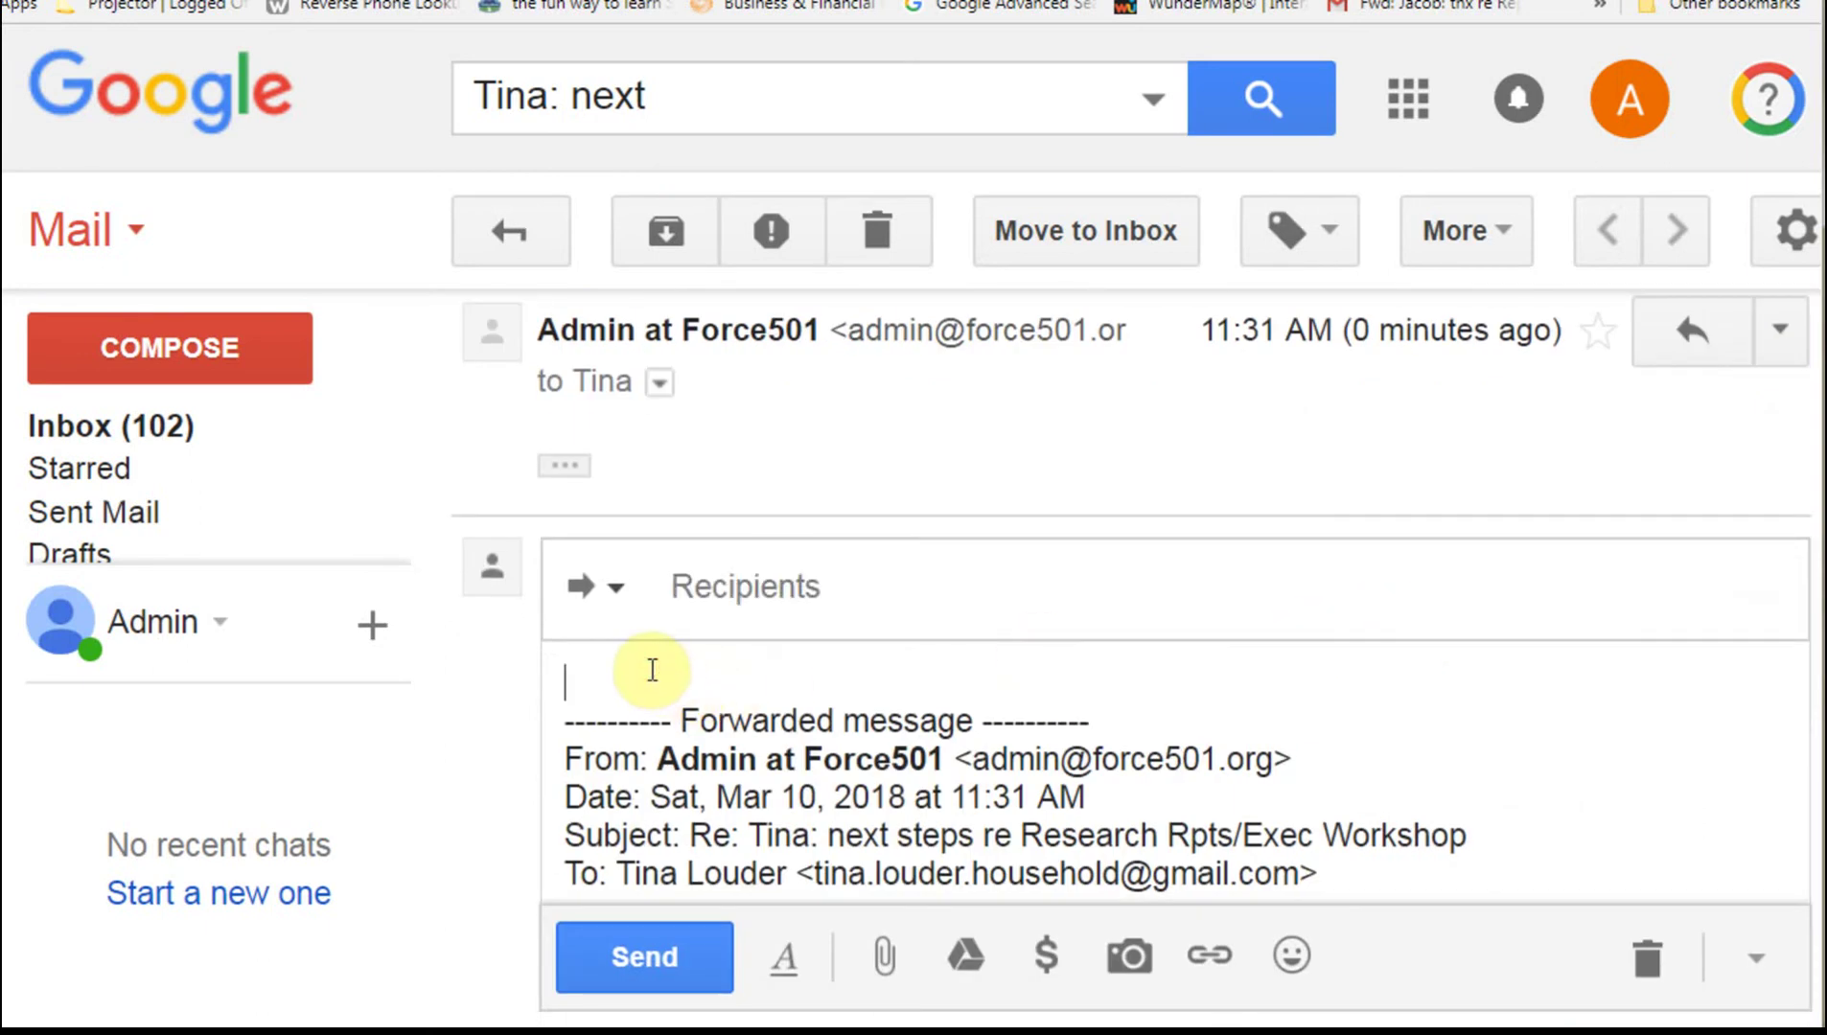
key("ctrl+a")
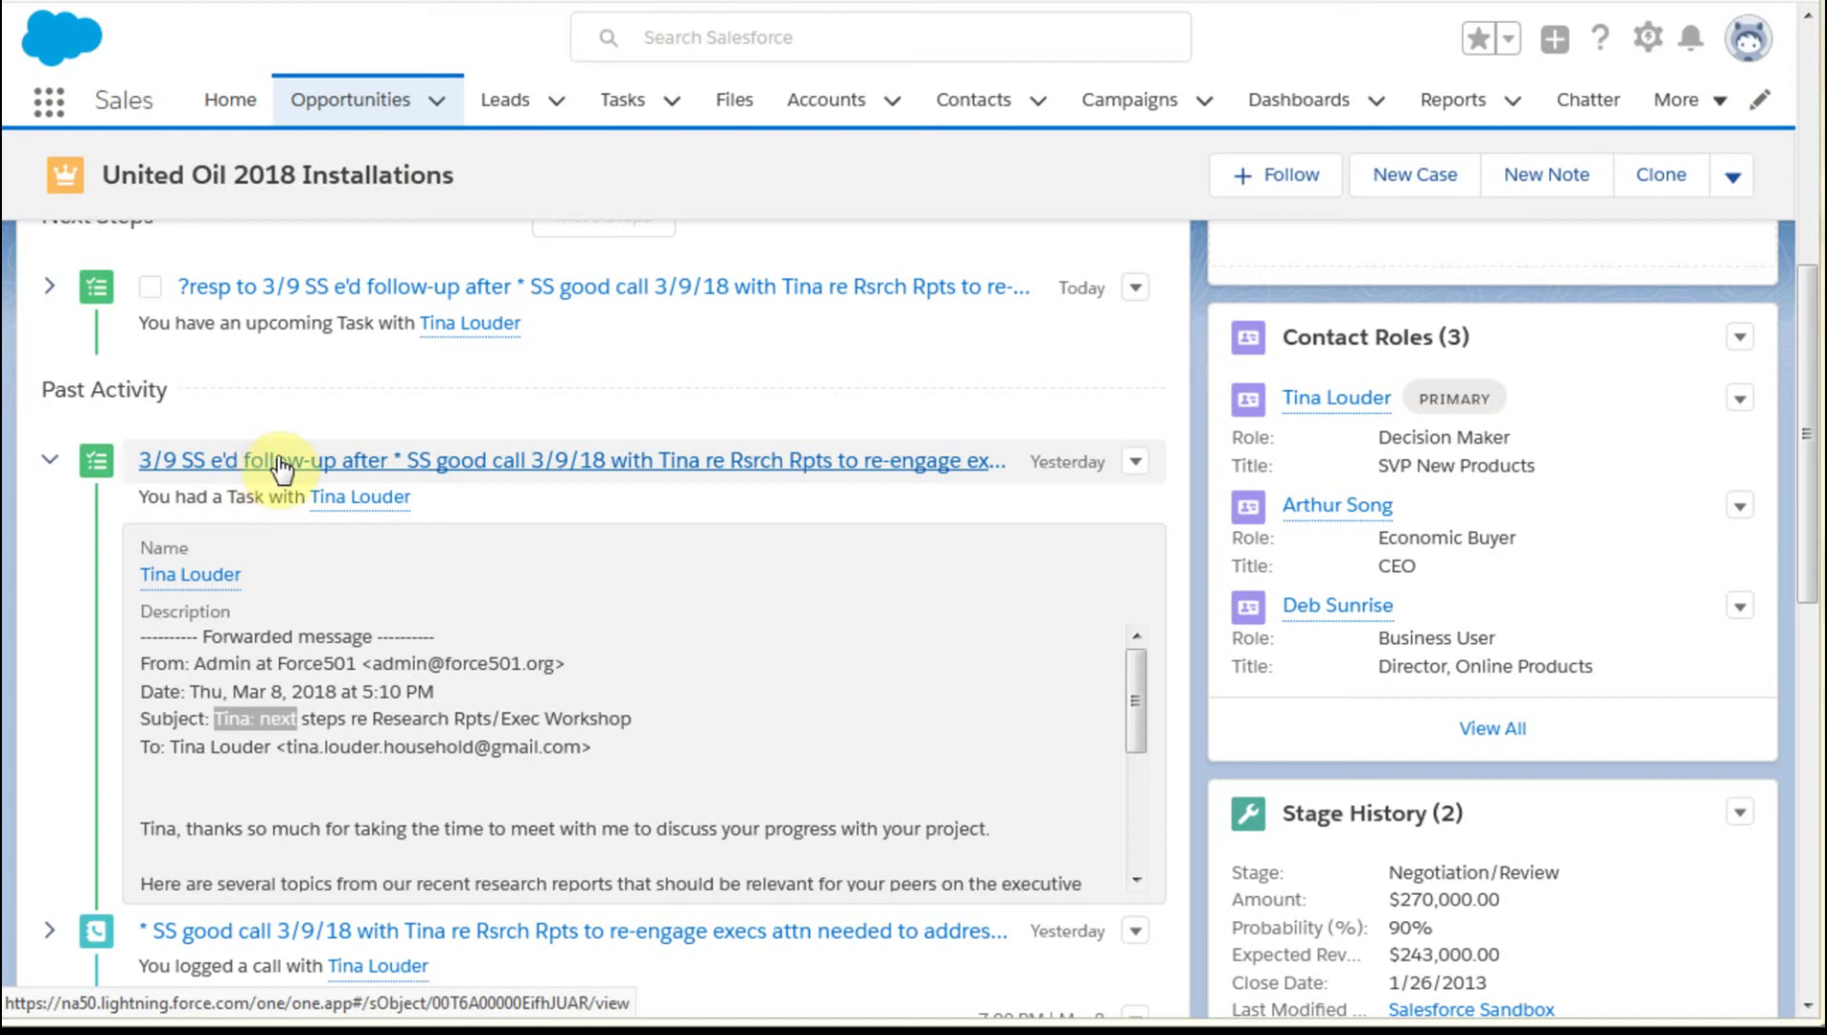
- Open the 3/9 SS e'd follow-up task record from Past Activity
left_click(280, 462)
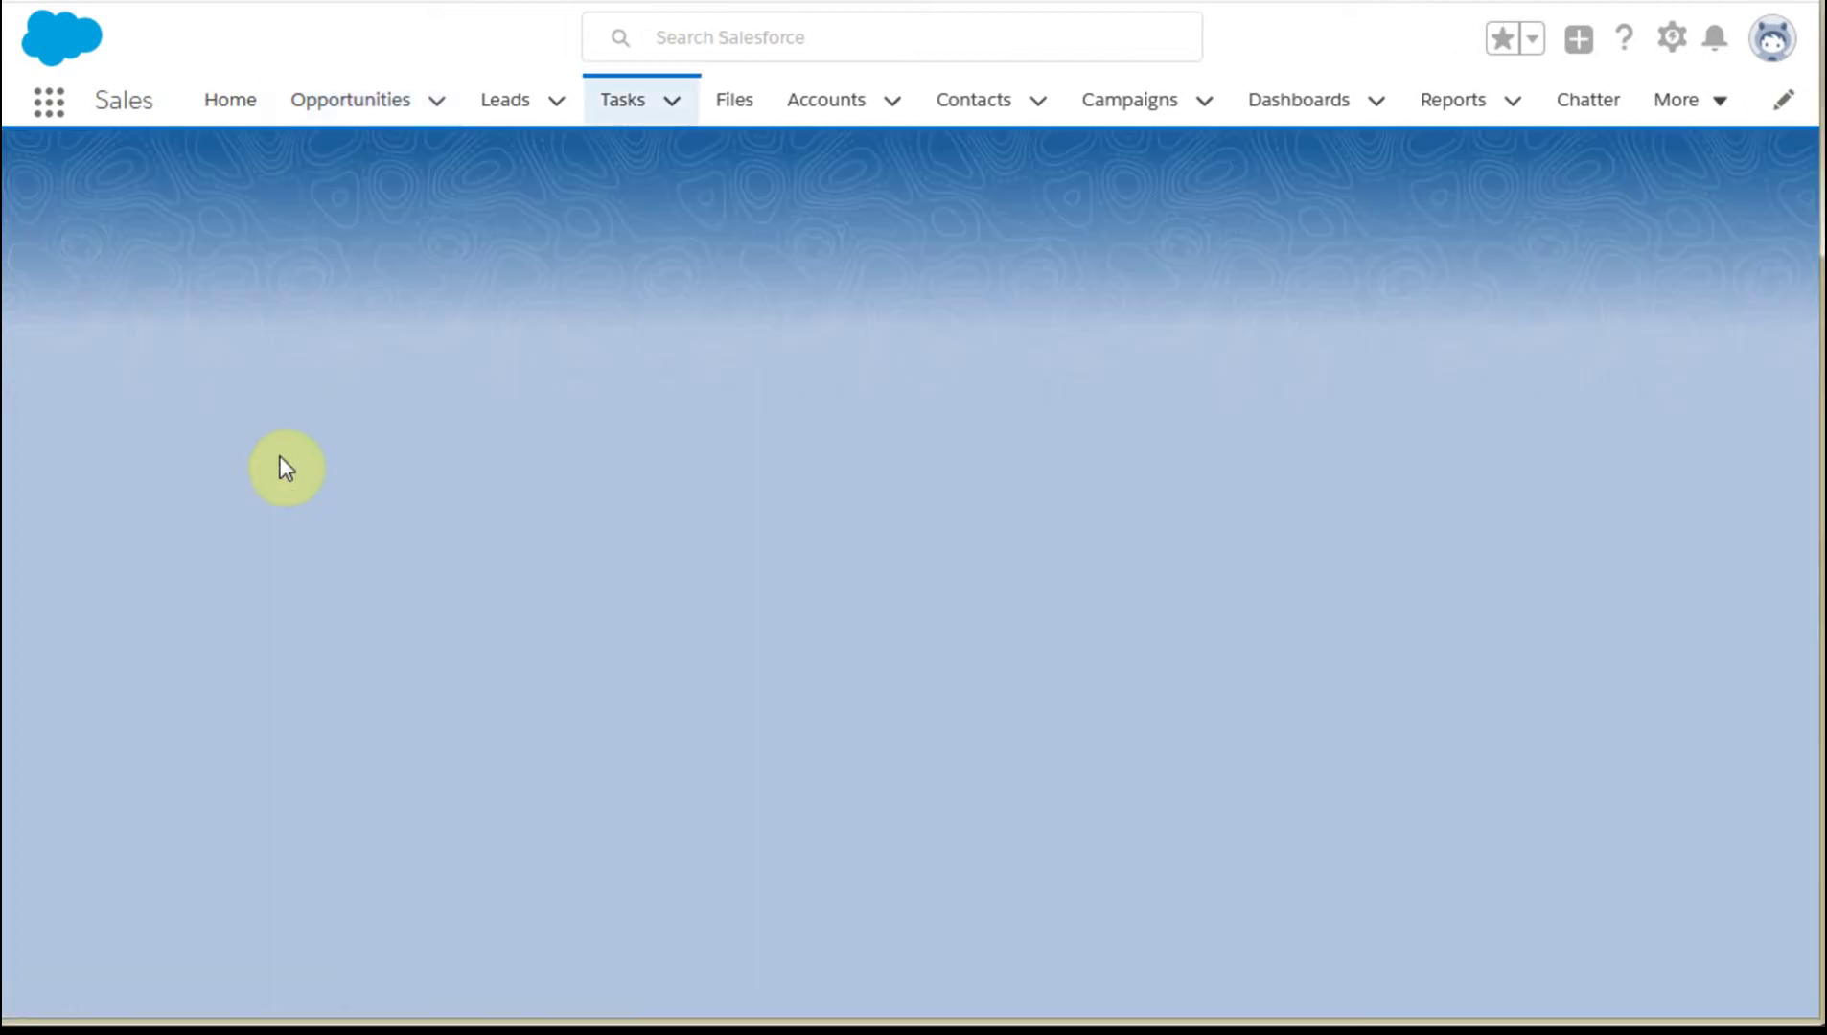
- Replace the task's Comments with the pasted forwarded reply and enlarge the box to check the voicemail line
scroll(642, 541, "down", 5)
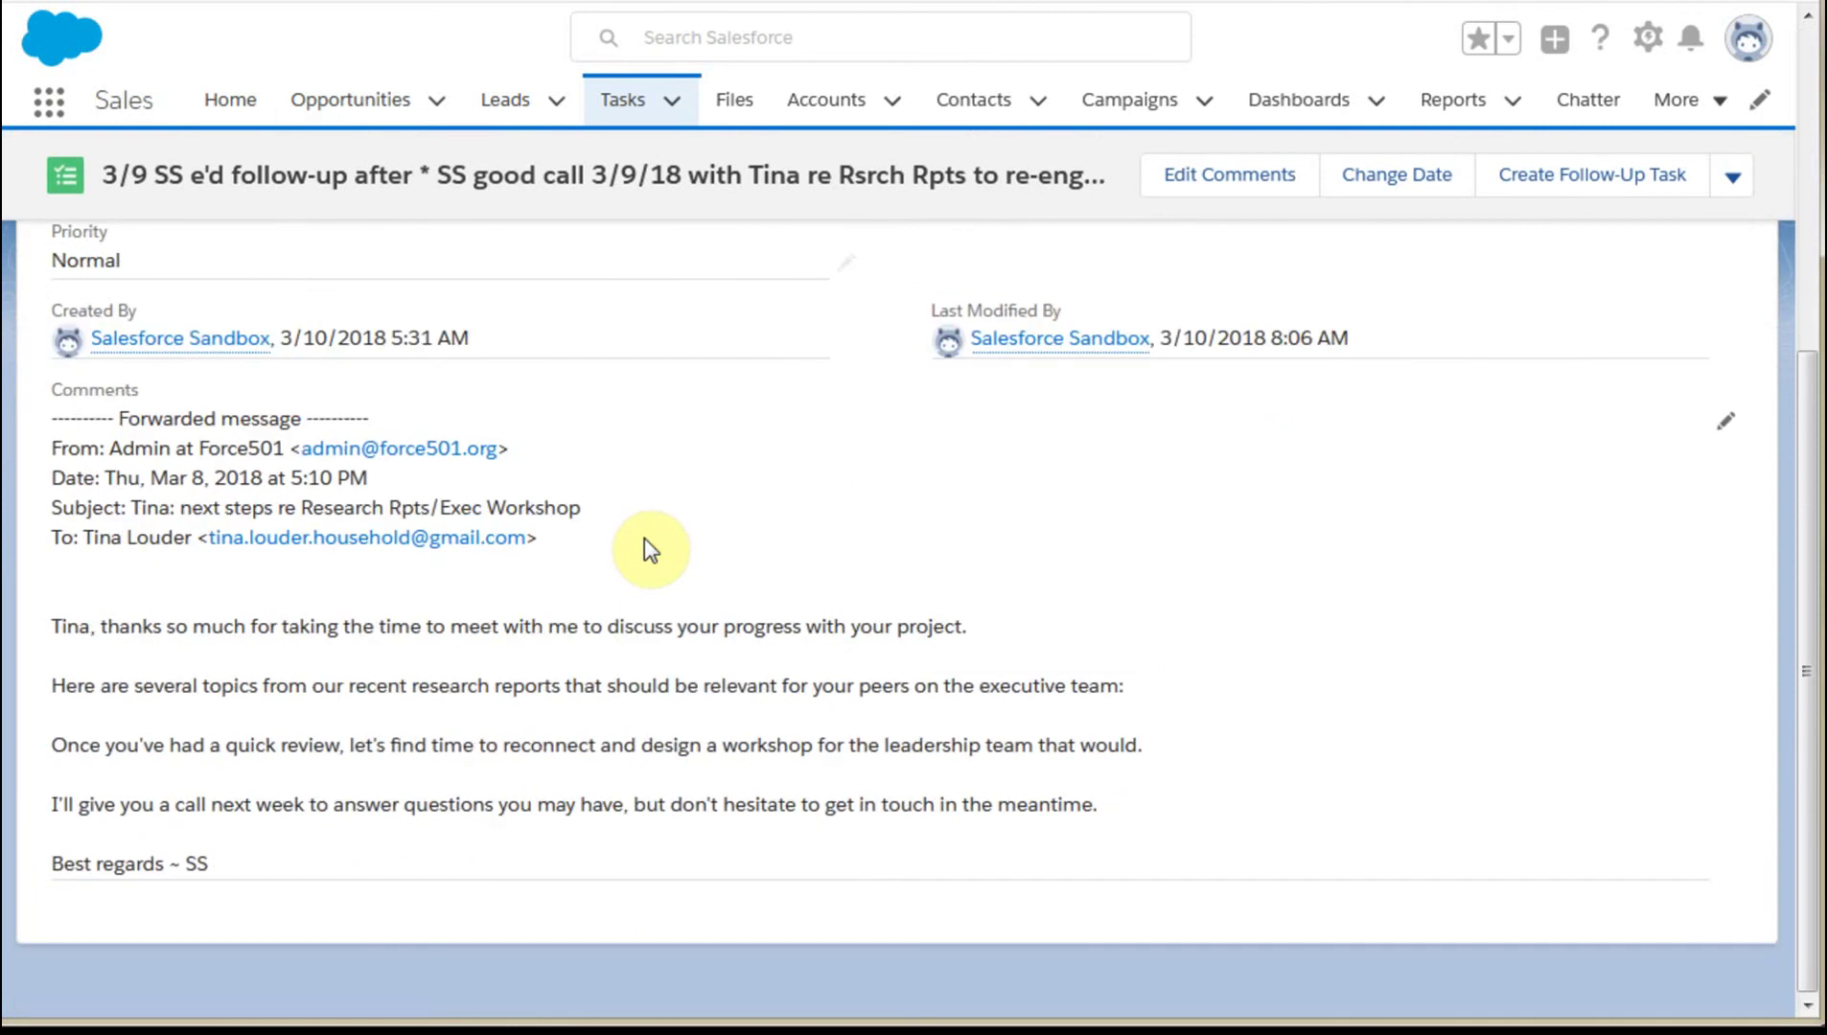
double_click(1524, 462)
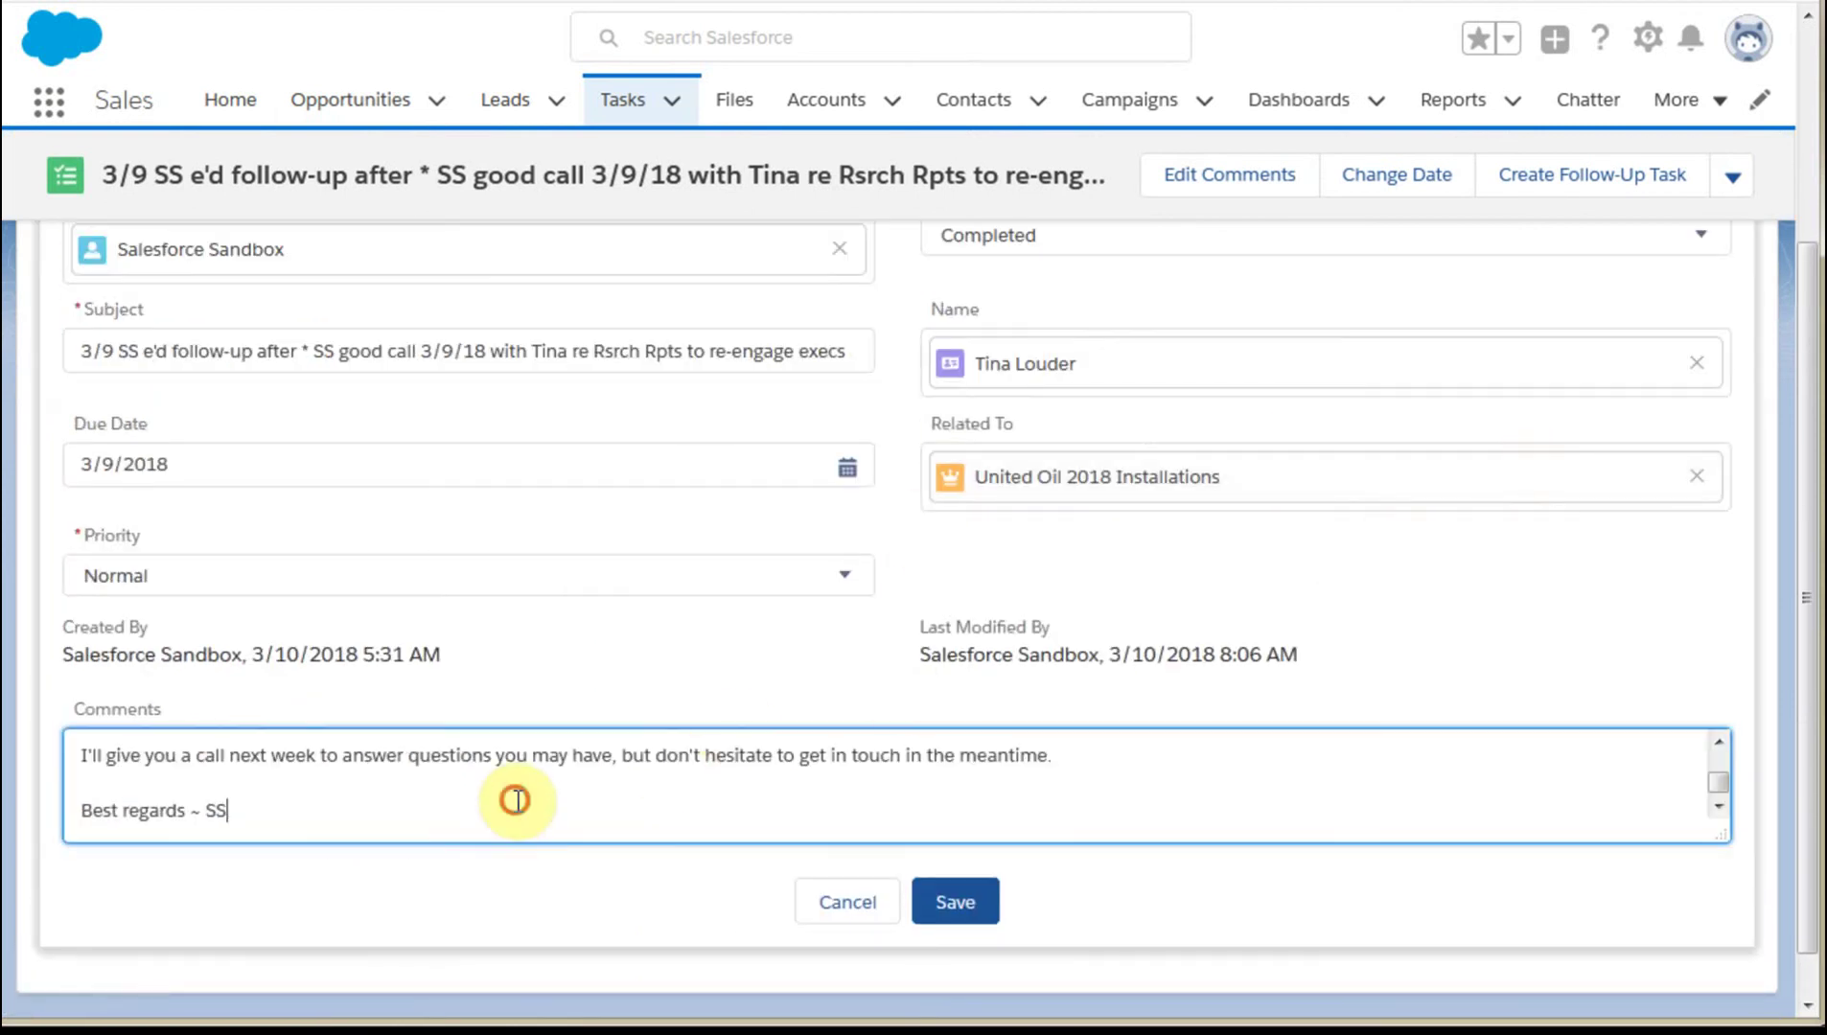
key("ctrl+a")
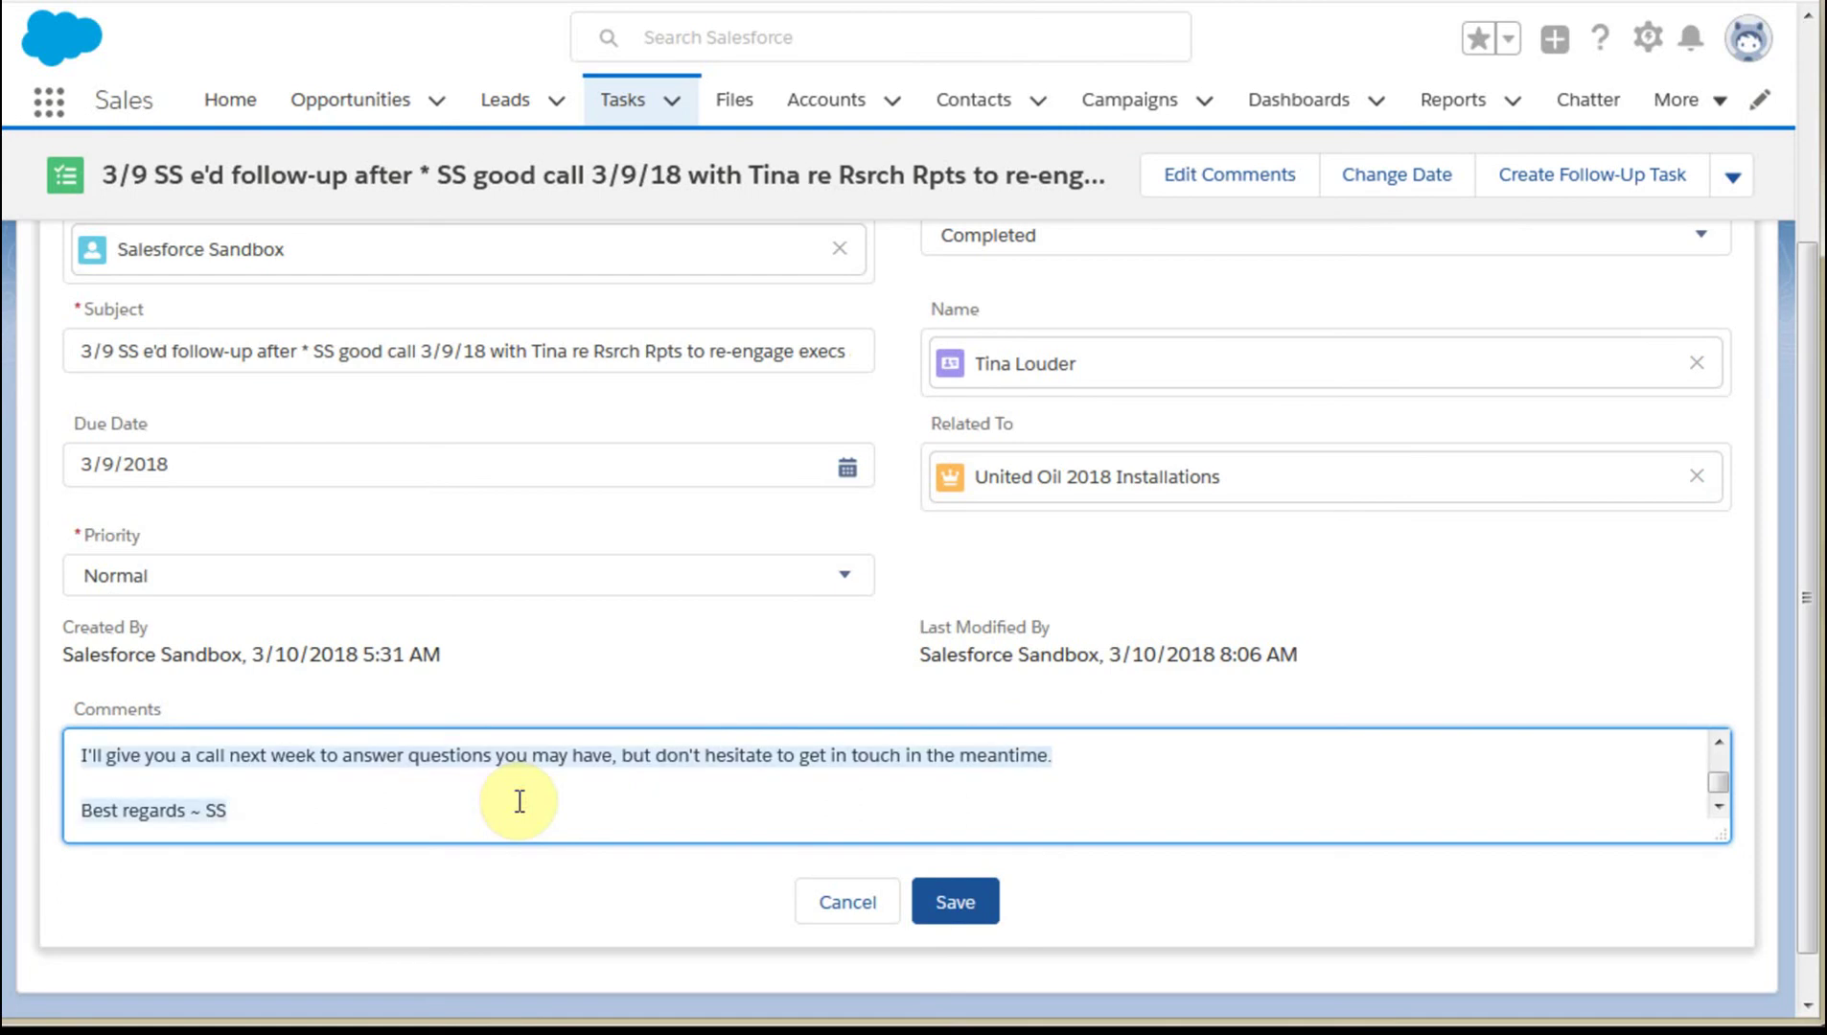
key("ctrl+End")
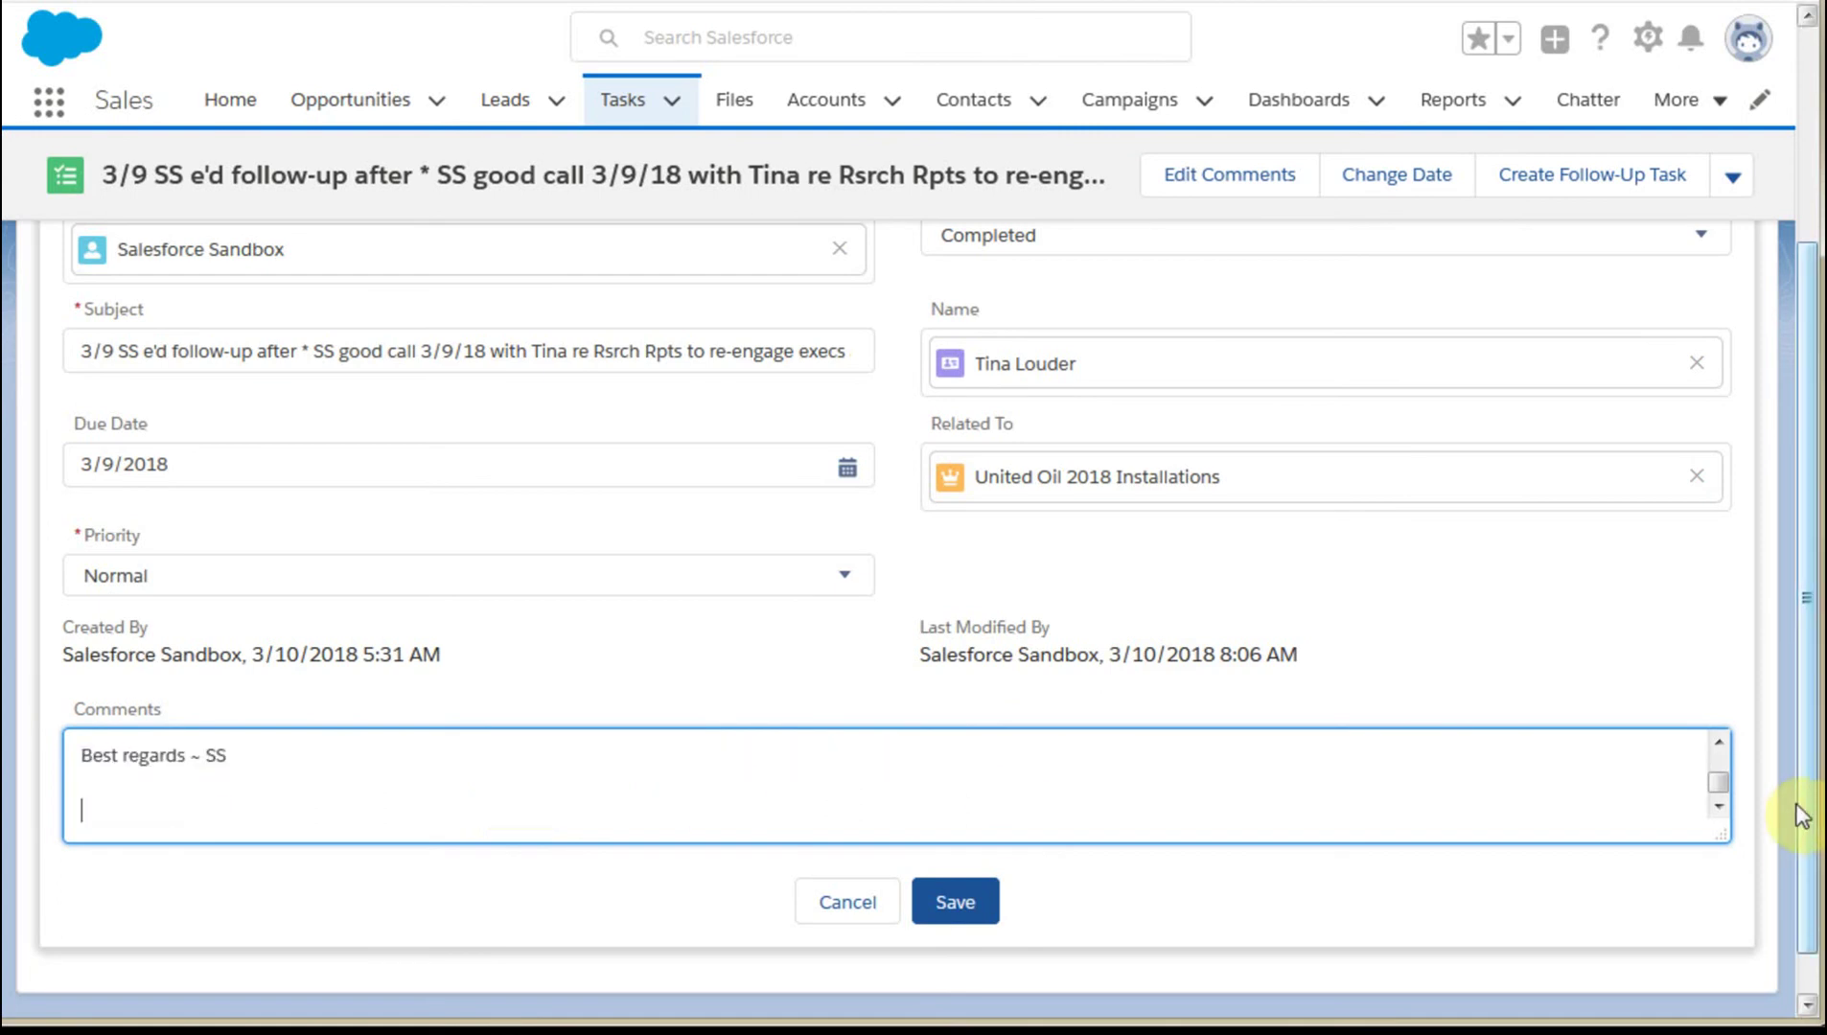
left_click(1722, 843)
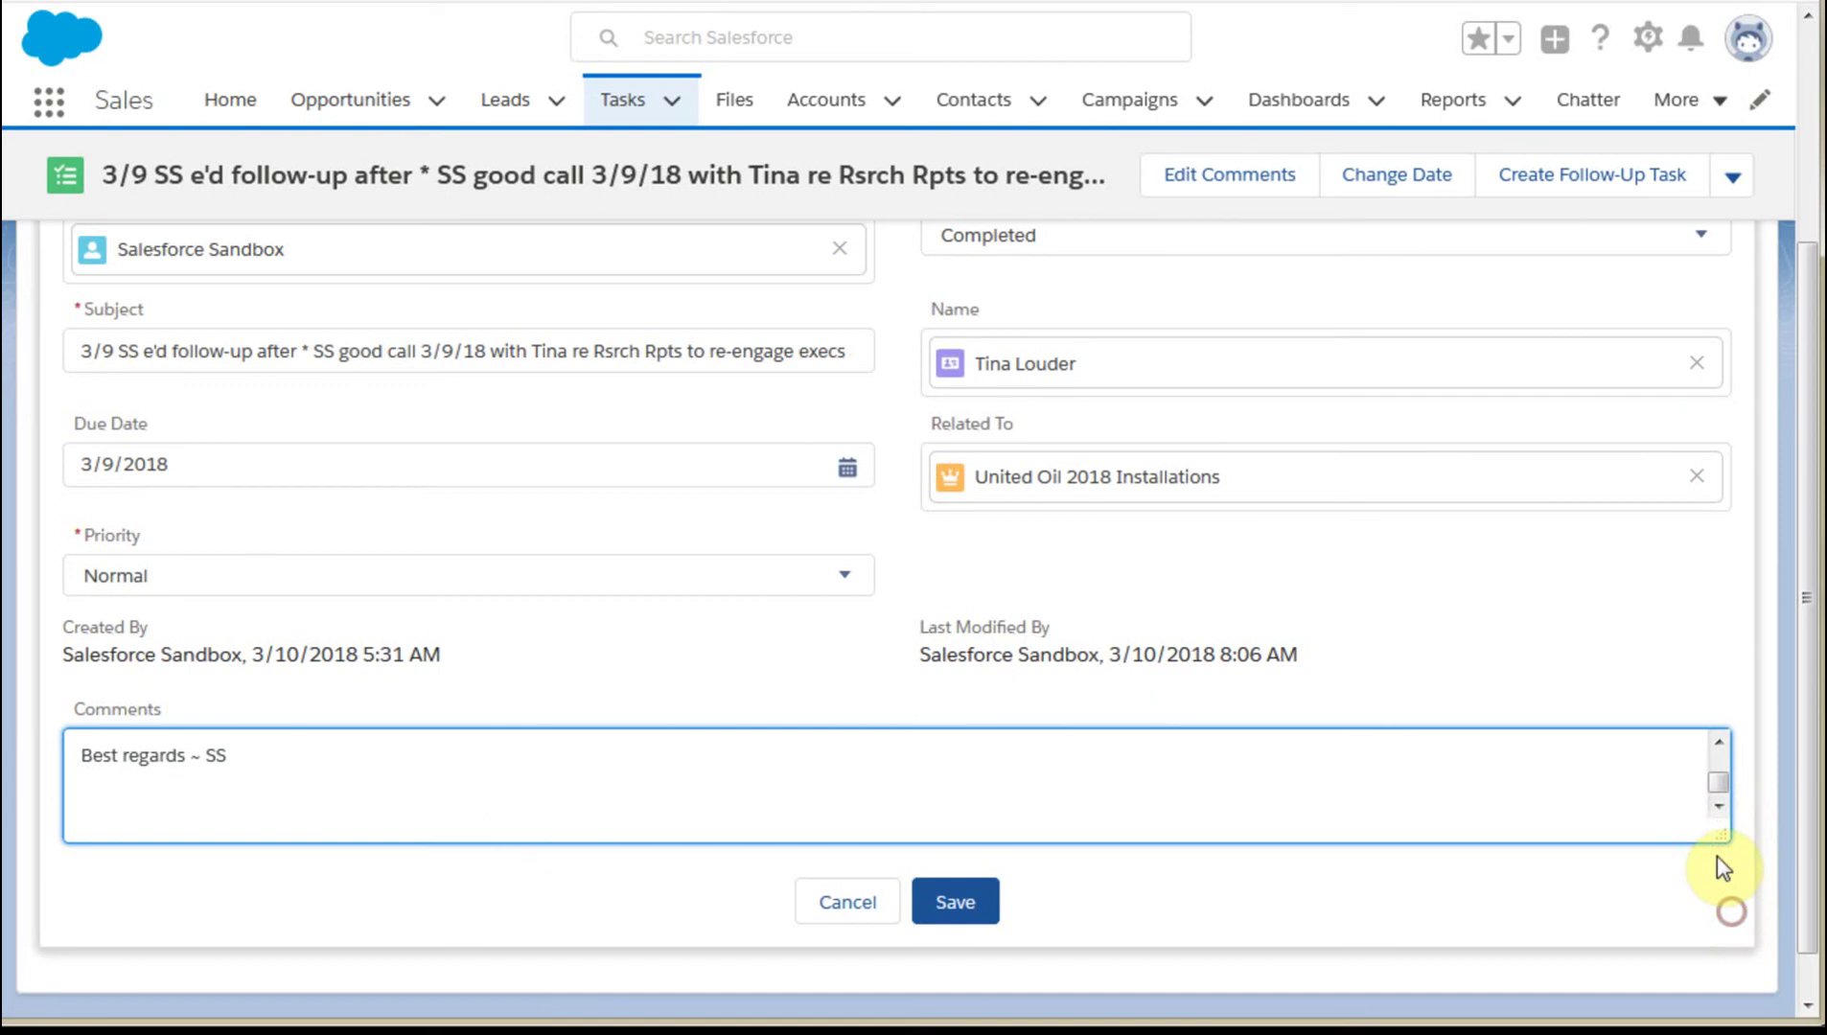
left_click(1741, 925)
mouse_move(1722, 834)
left_mouse_down()
mouse_move(1718, 944)
mouse_move(1711, 775)
mouse_move(1717, 834)
left_mouse_up()
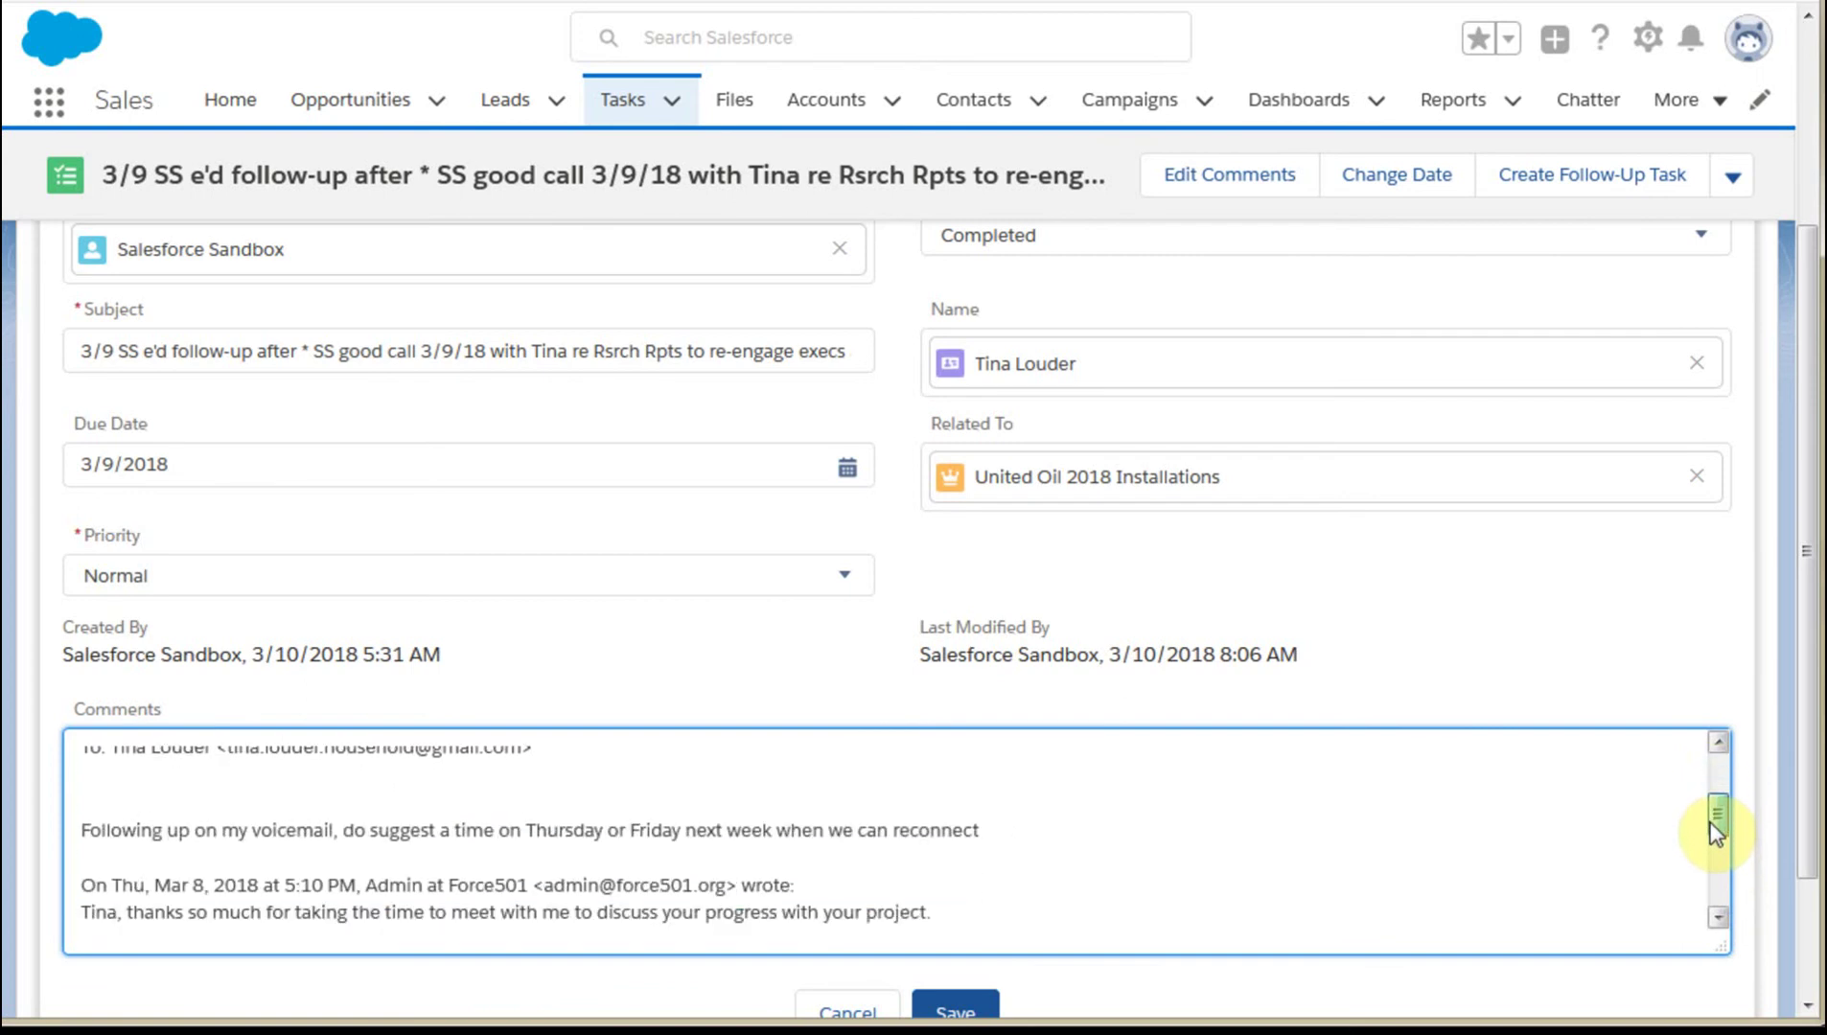
left_click_drag(938, 914, 1023, 825)
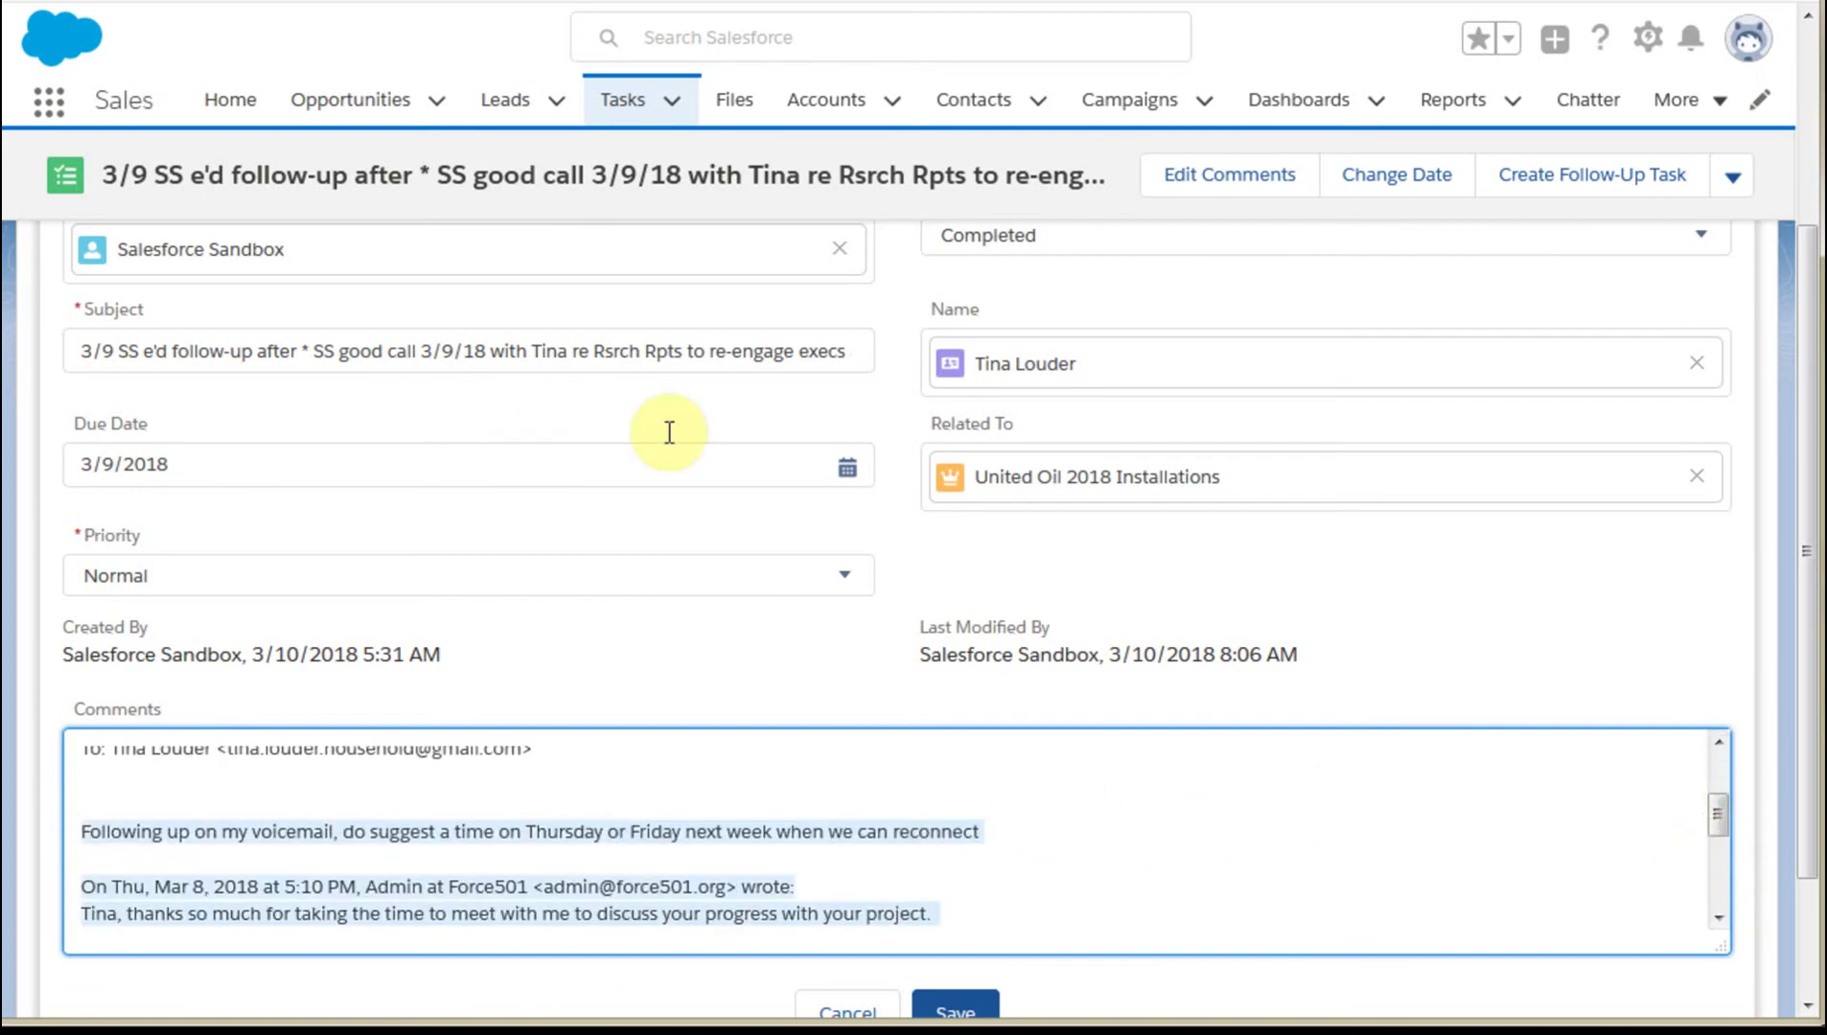
scroll(1326, 441, "up", 3)
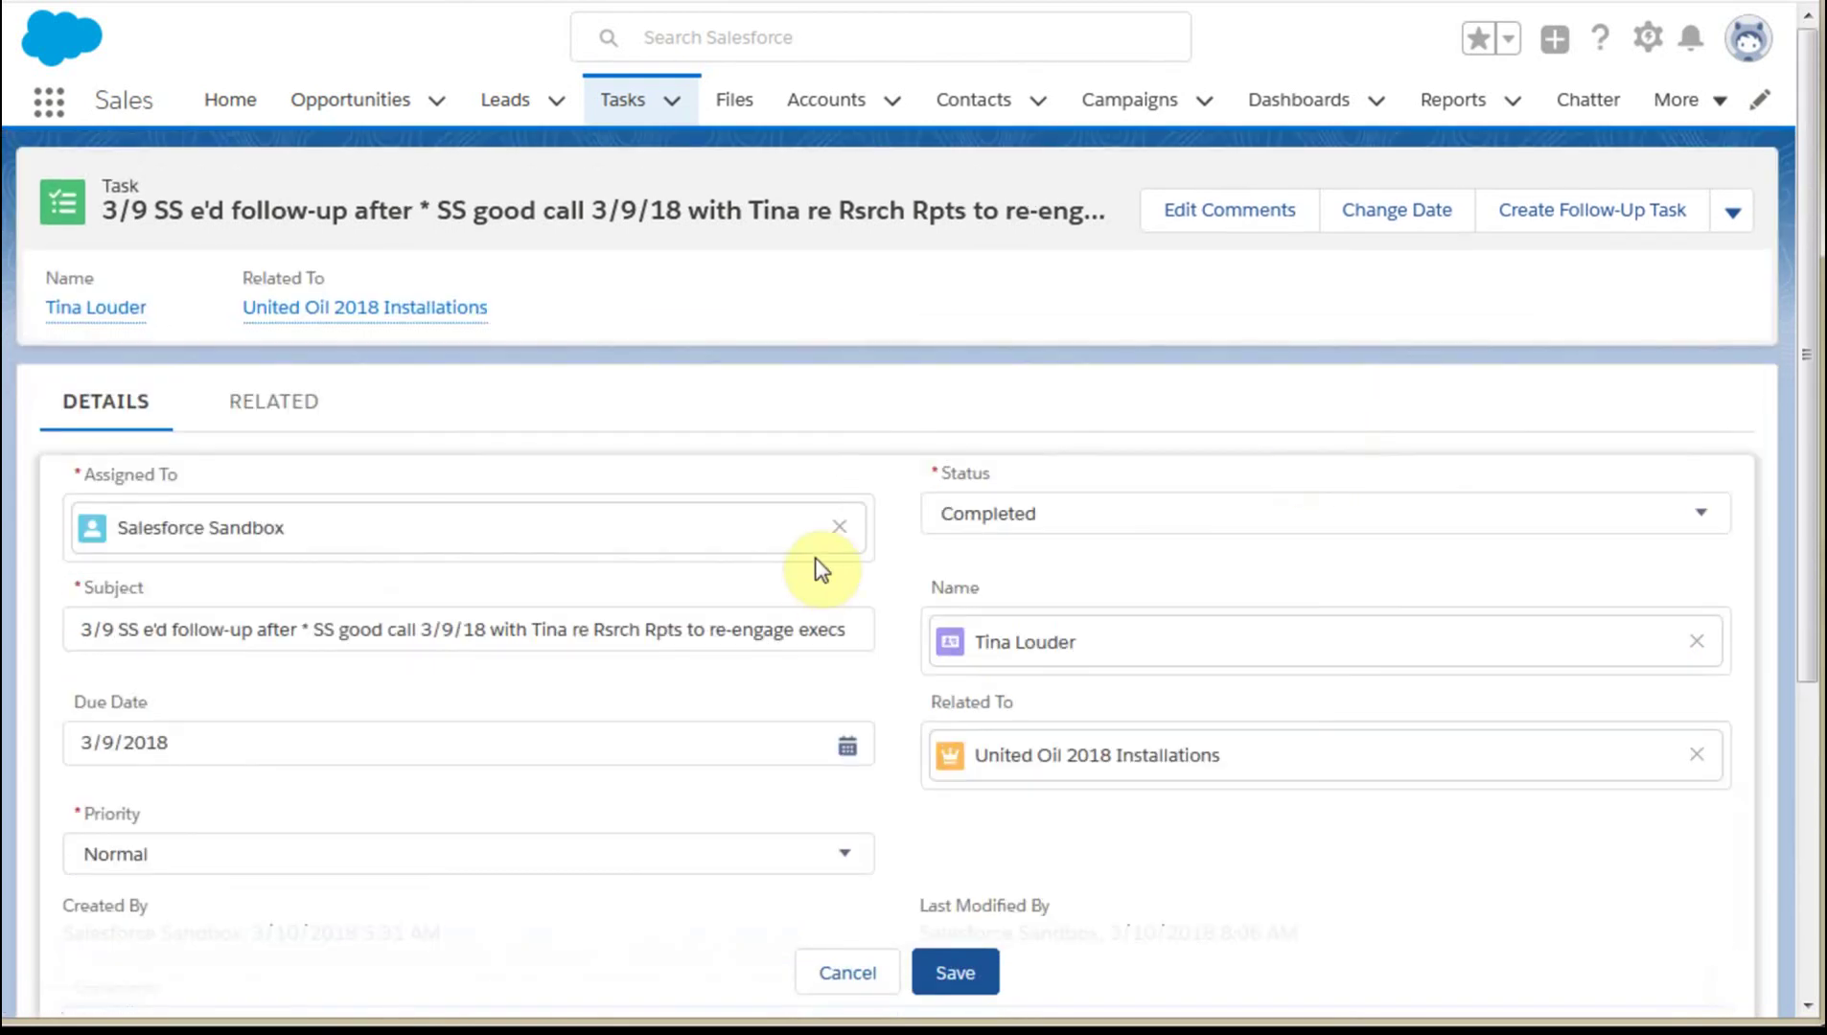
- Set the due date to March 10, 2018, make the subject begin '3/10 re-e'd 3/9', and save
left_click(847, 746)
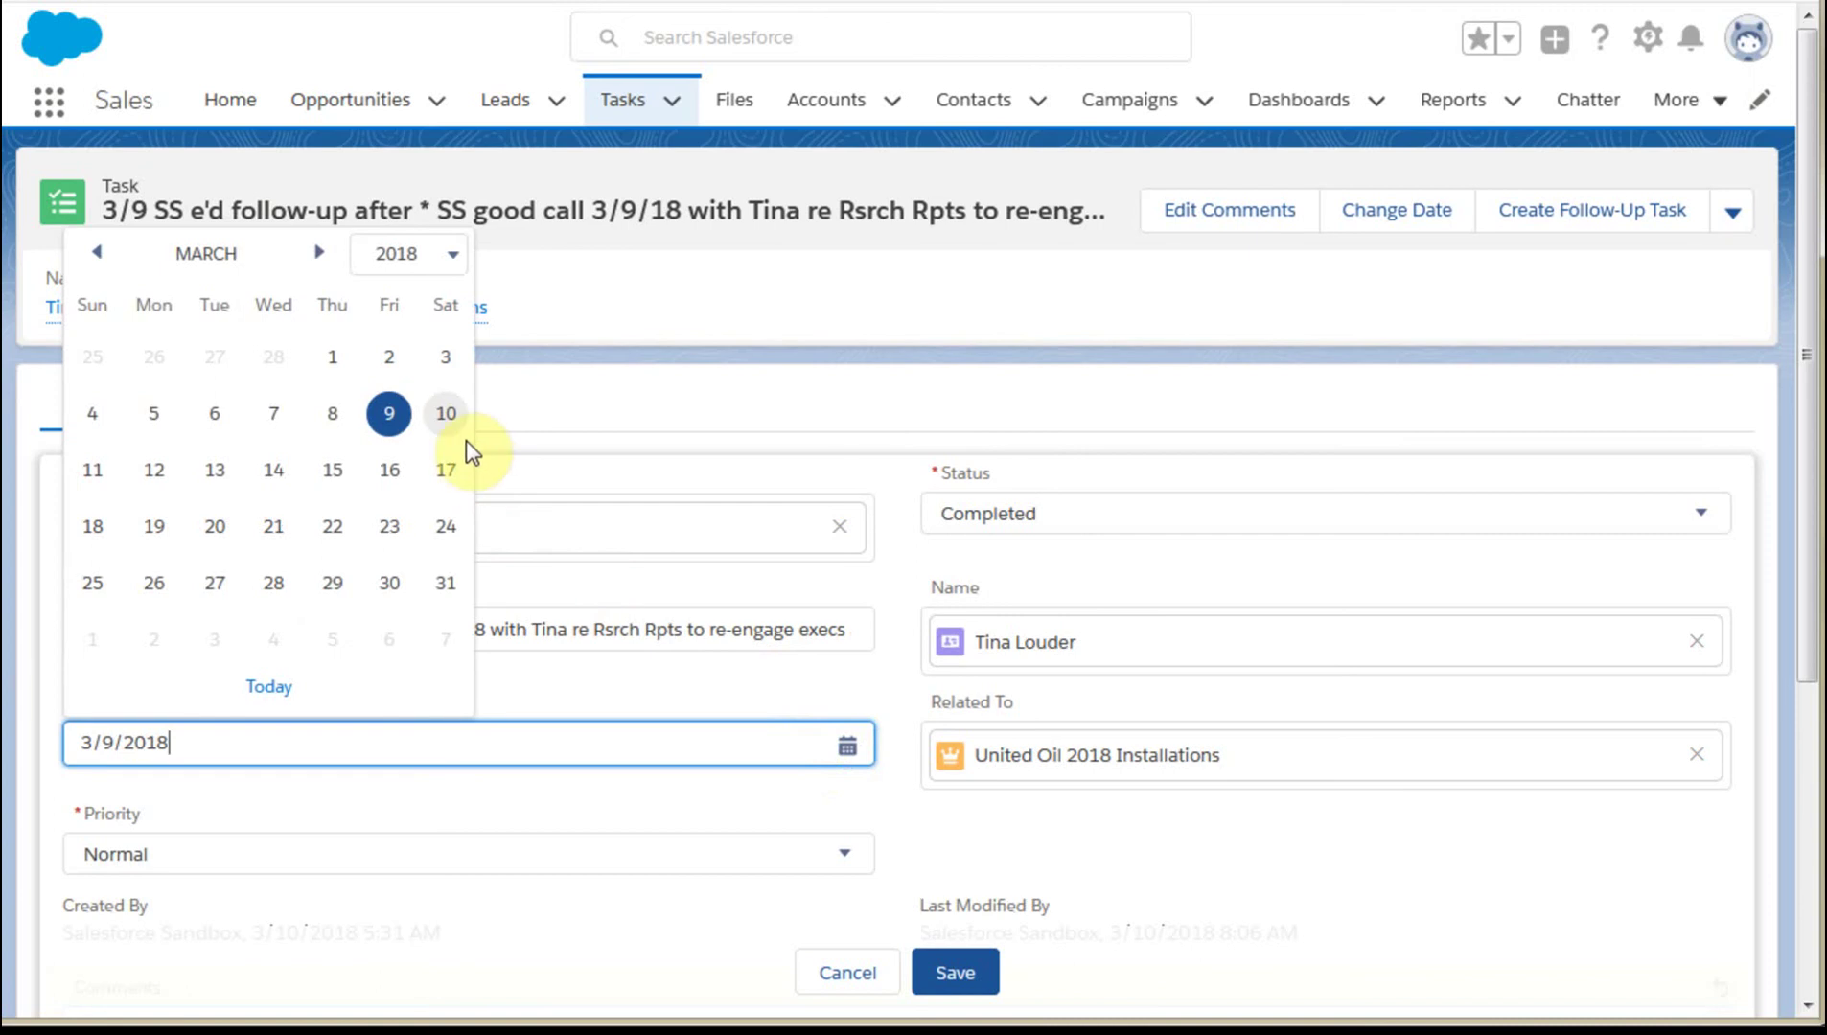
left_click(448, 414)
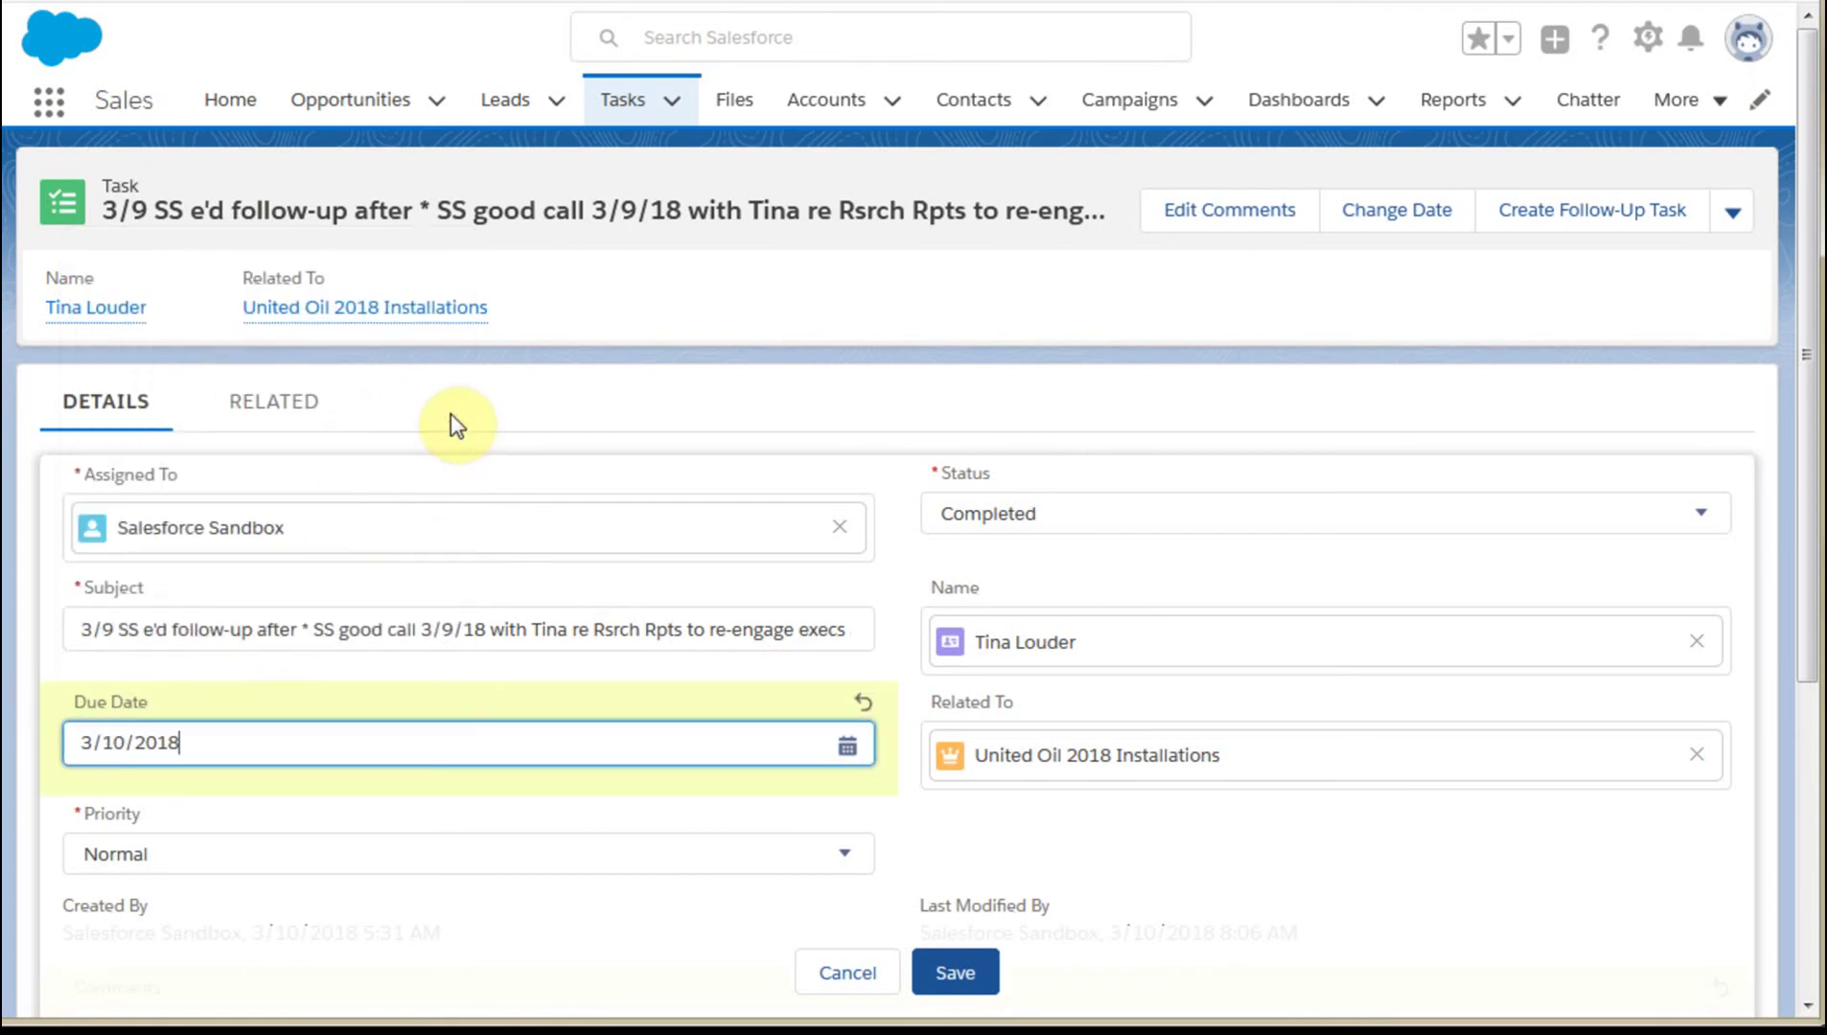
left_click(79, 631)
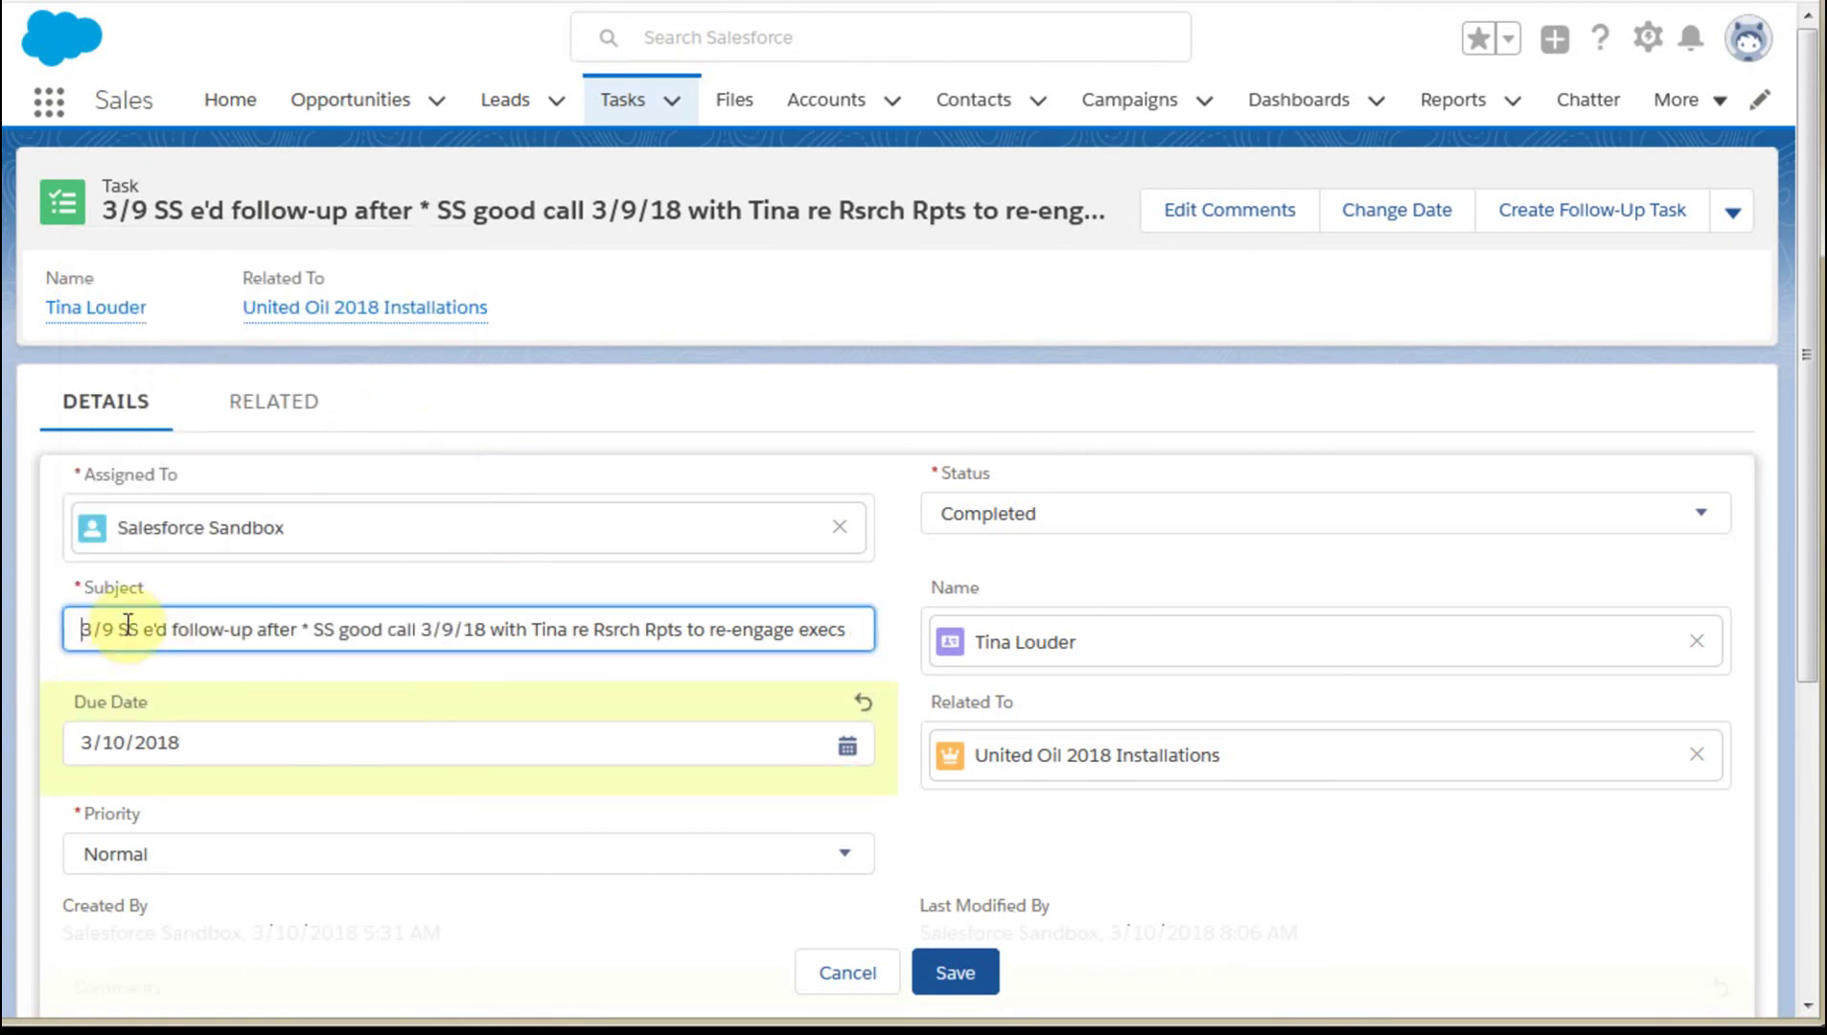
type("3/10 ")
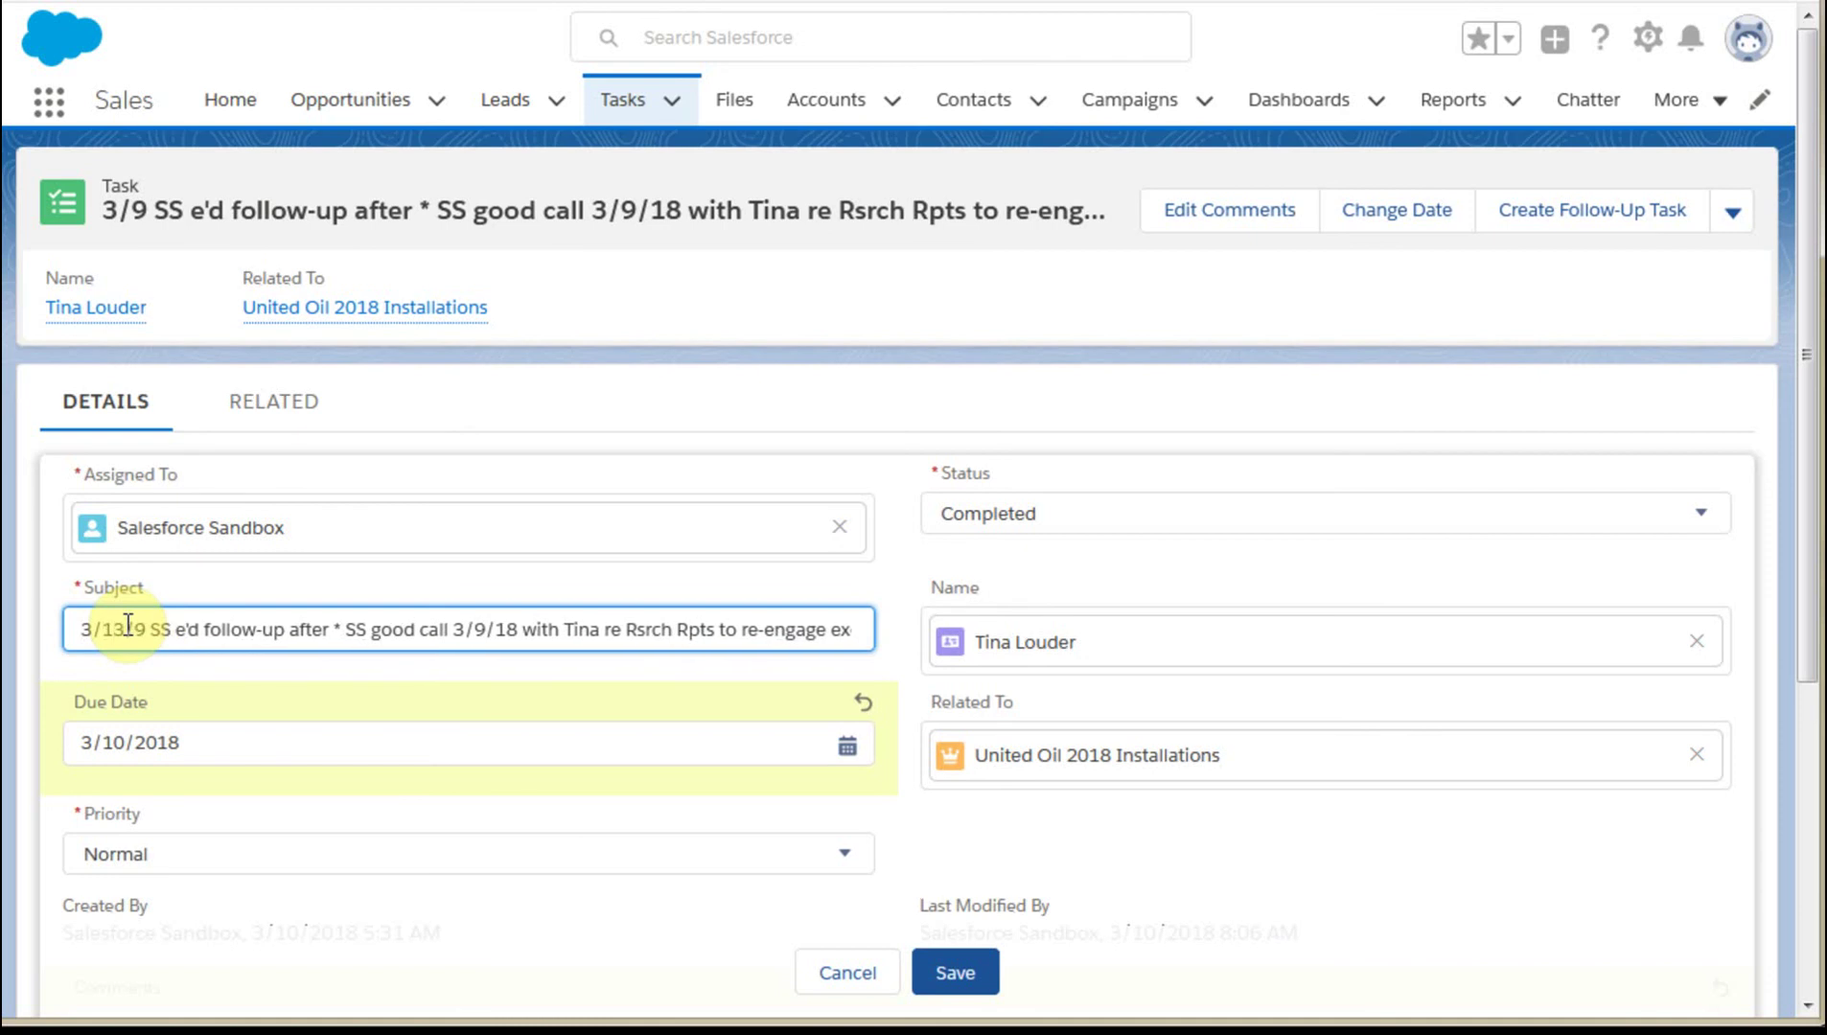
type("re3/9")
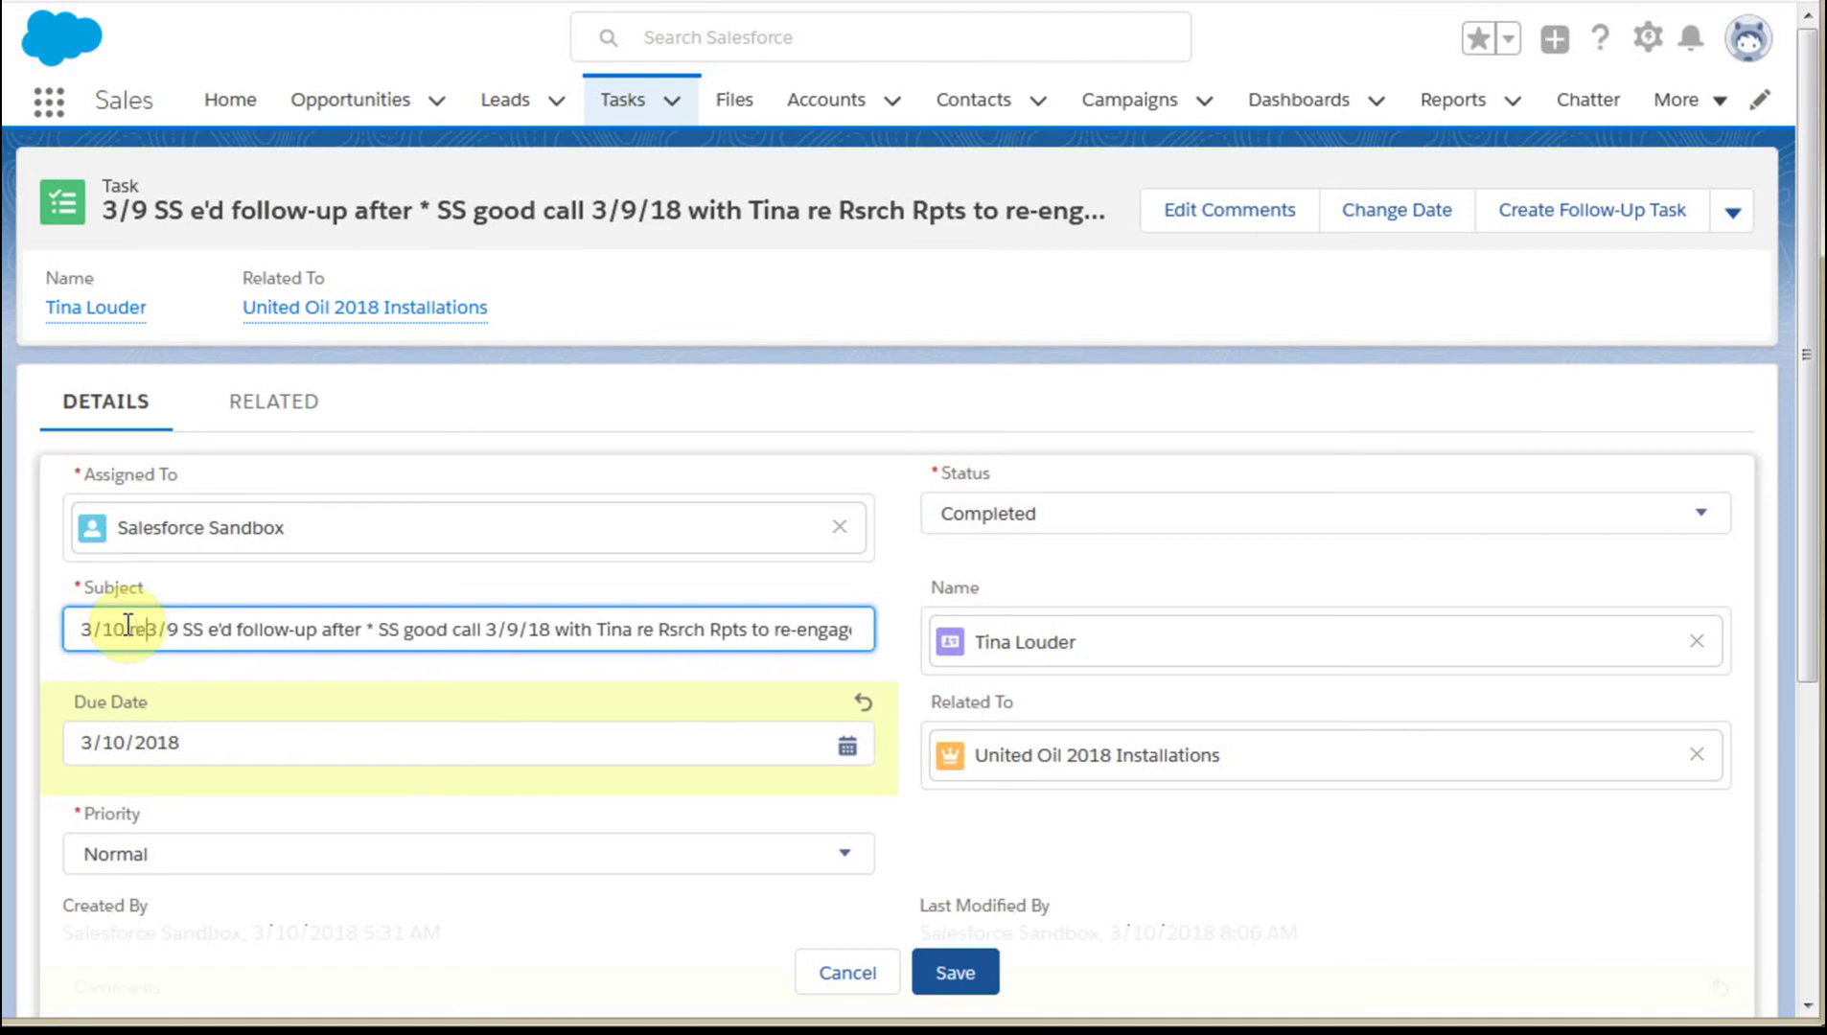
key("BackSpace")
type("-e'd 3/9")
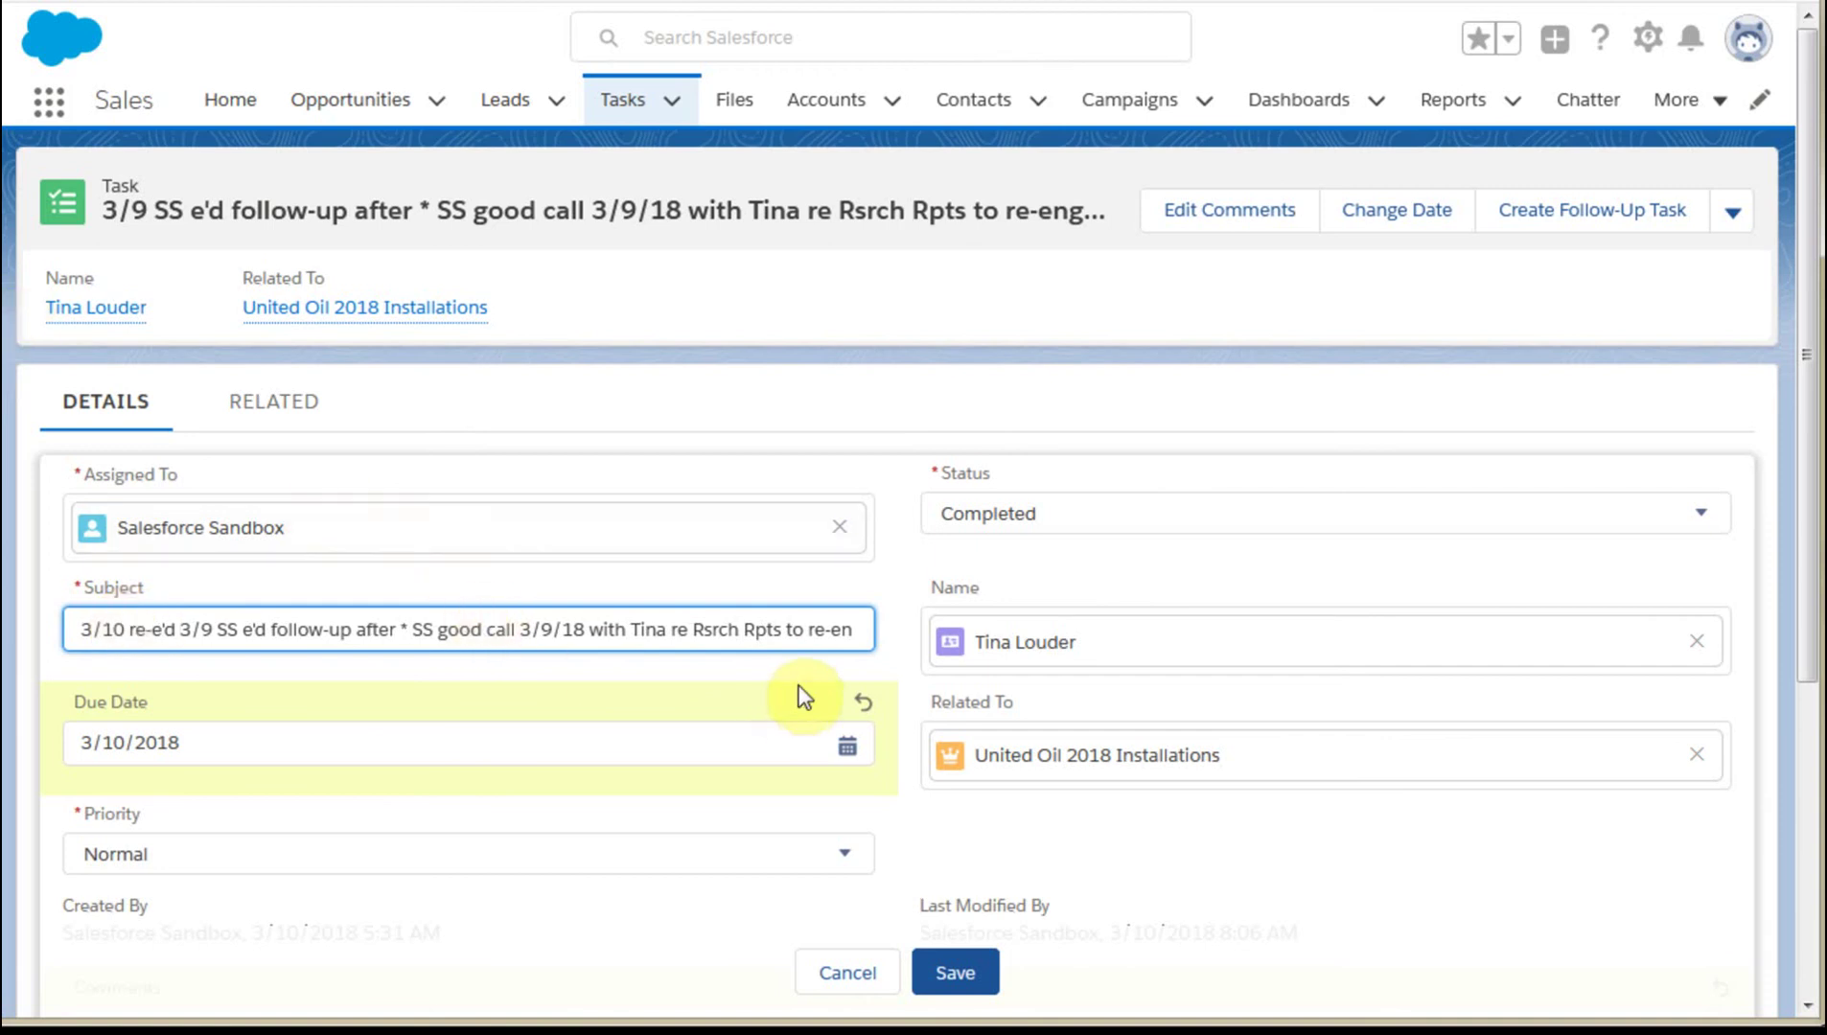
left_click(964, 978)
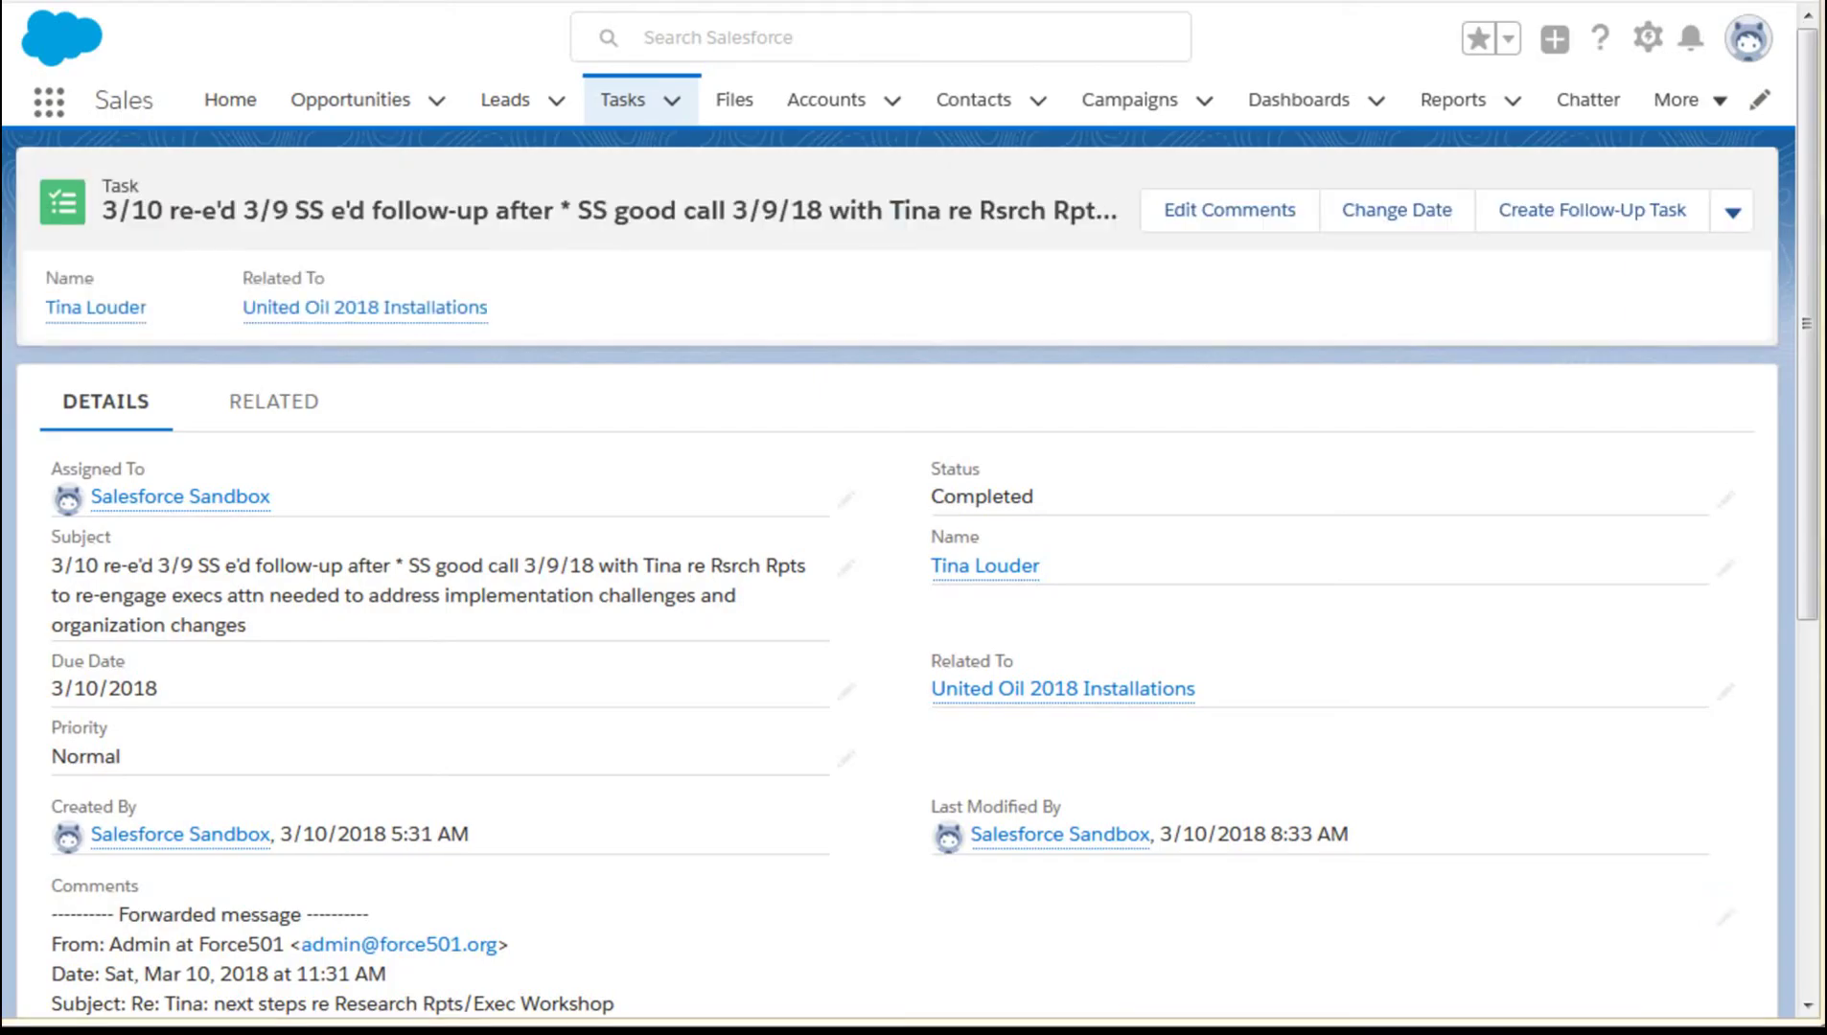
left_click(1555, 218)
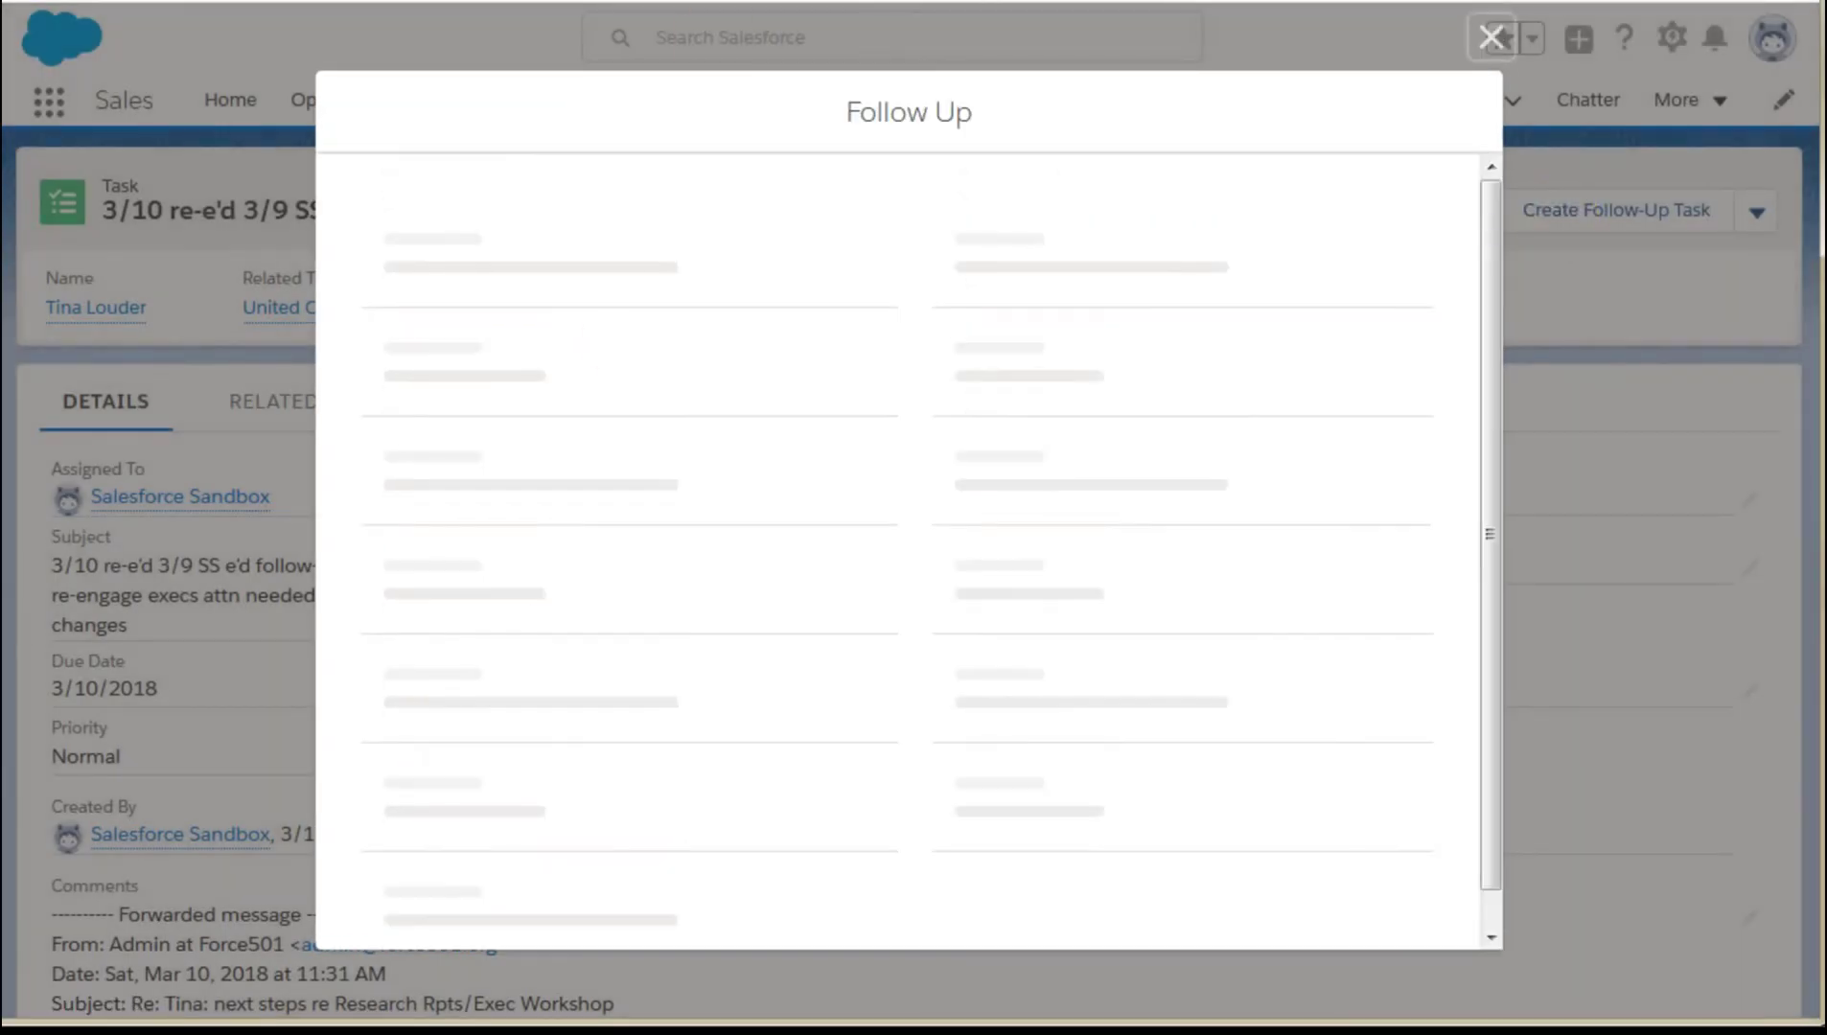
- Paste the forwarded reply into the new follow-up task's Comments
left_click(459, 813)
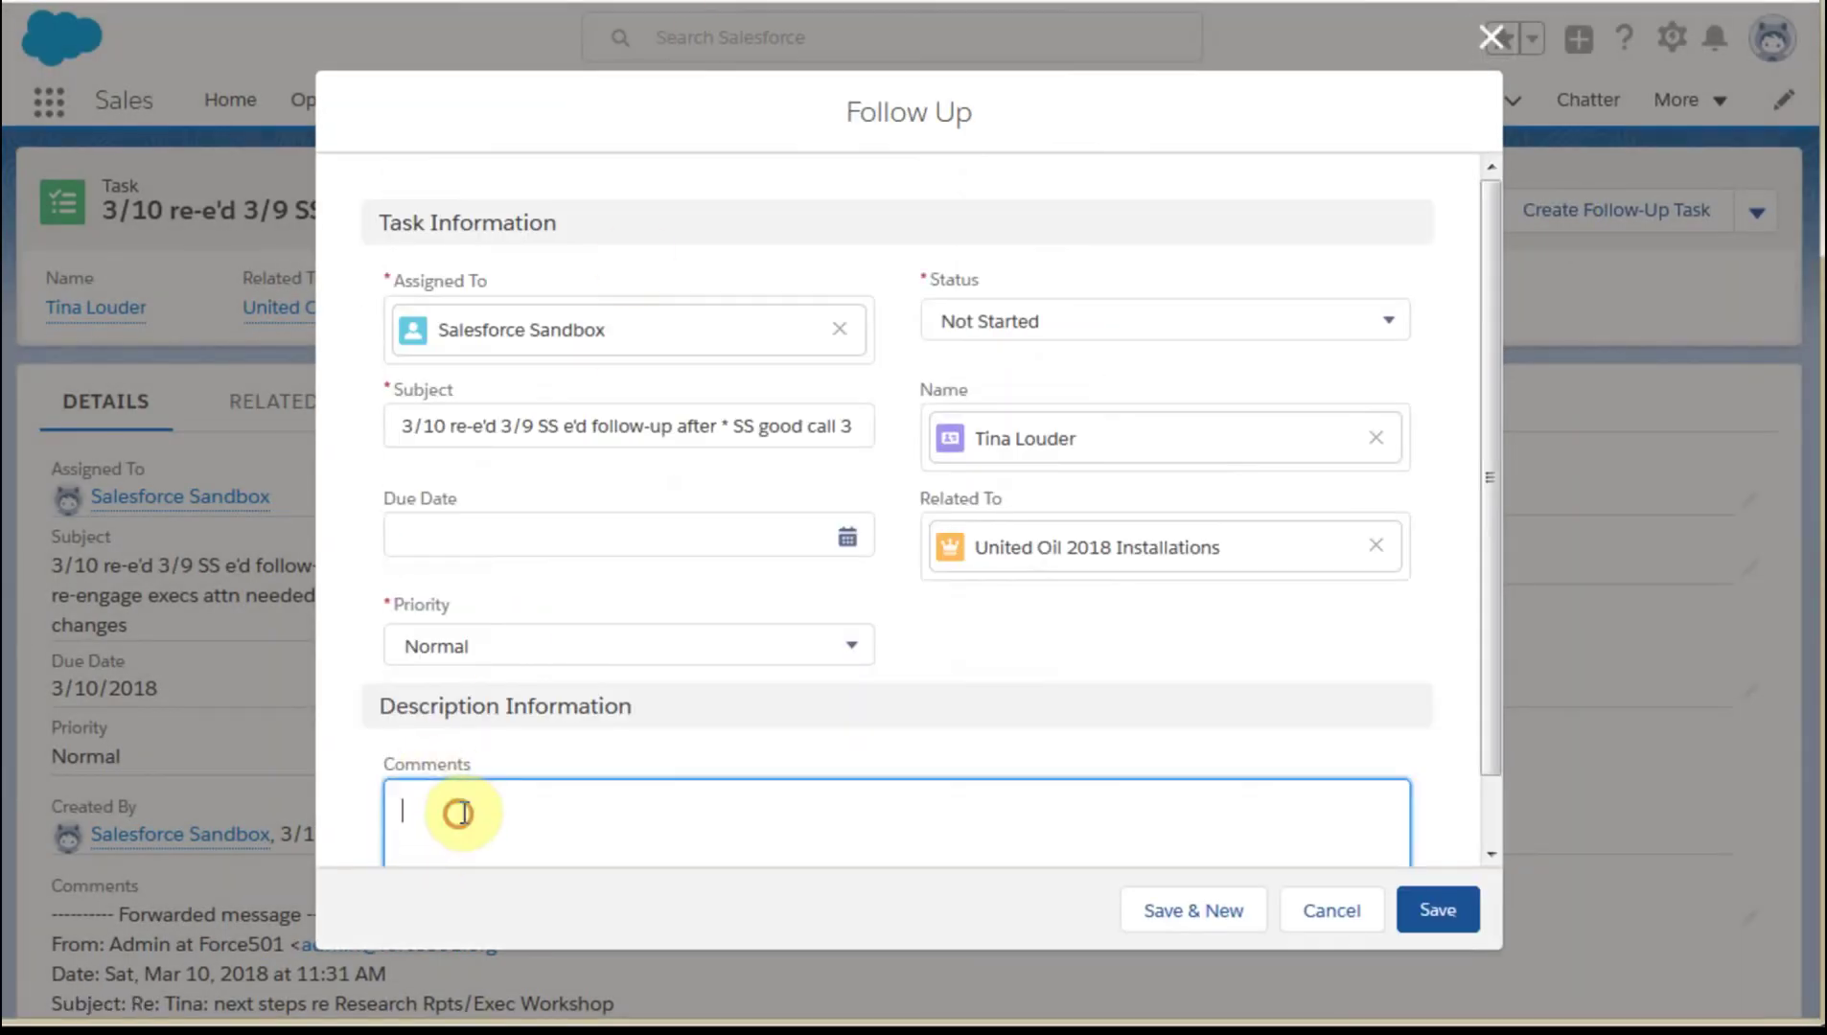
type("Best regards ~ SS")
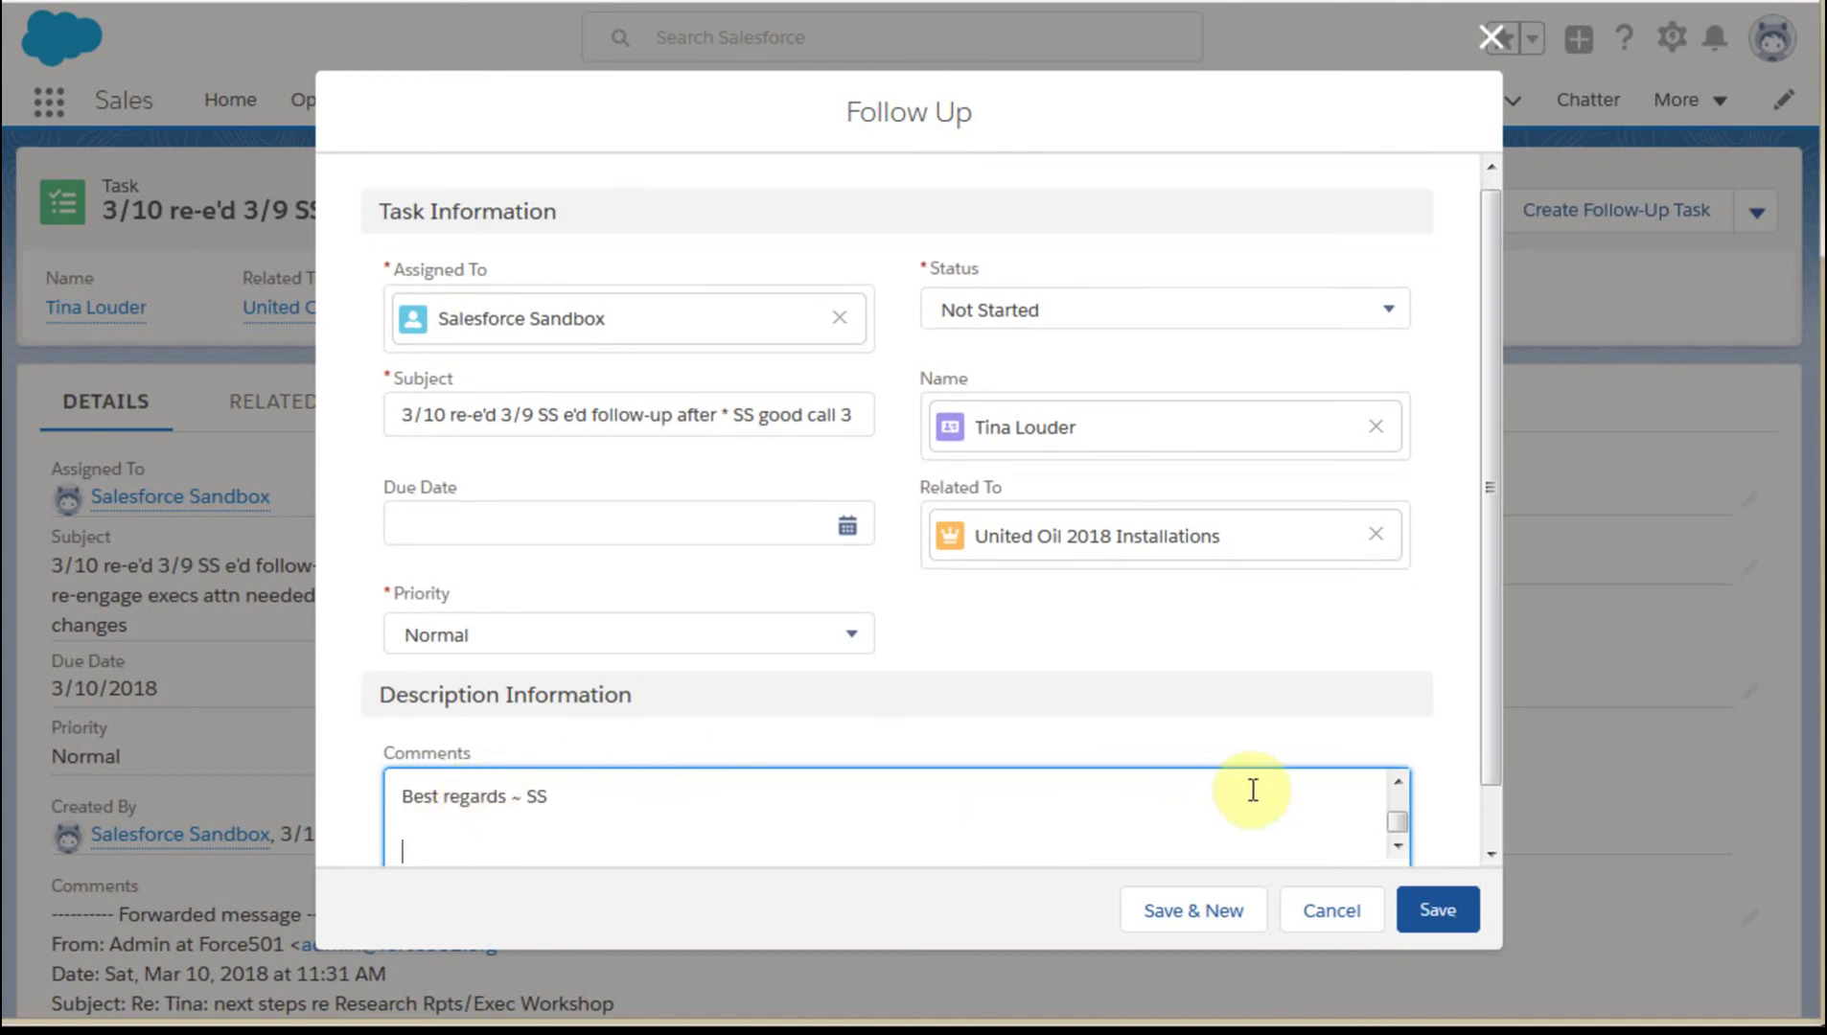
left_click_drag(1398, 826, 1346, 733)
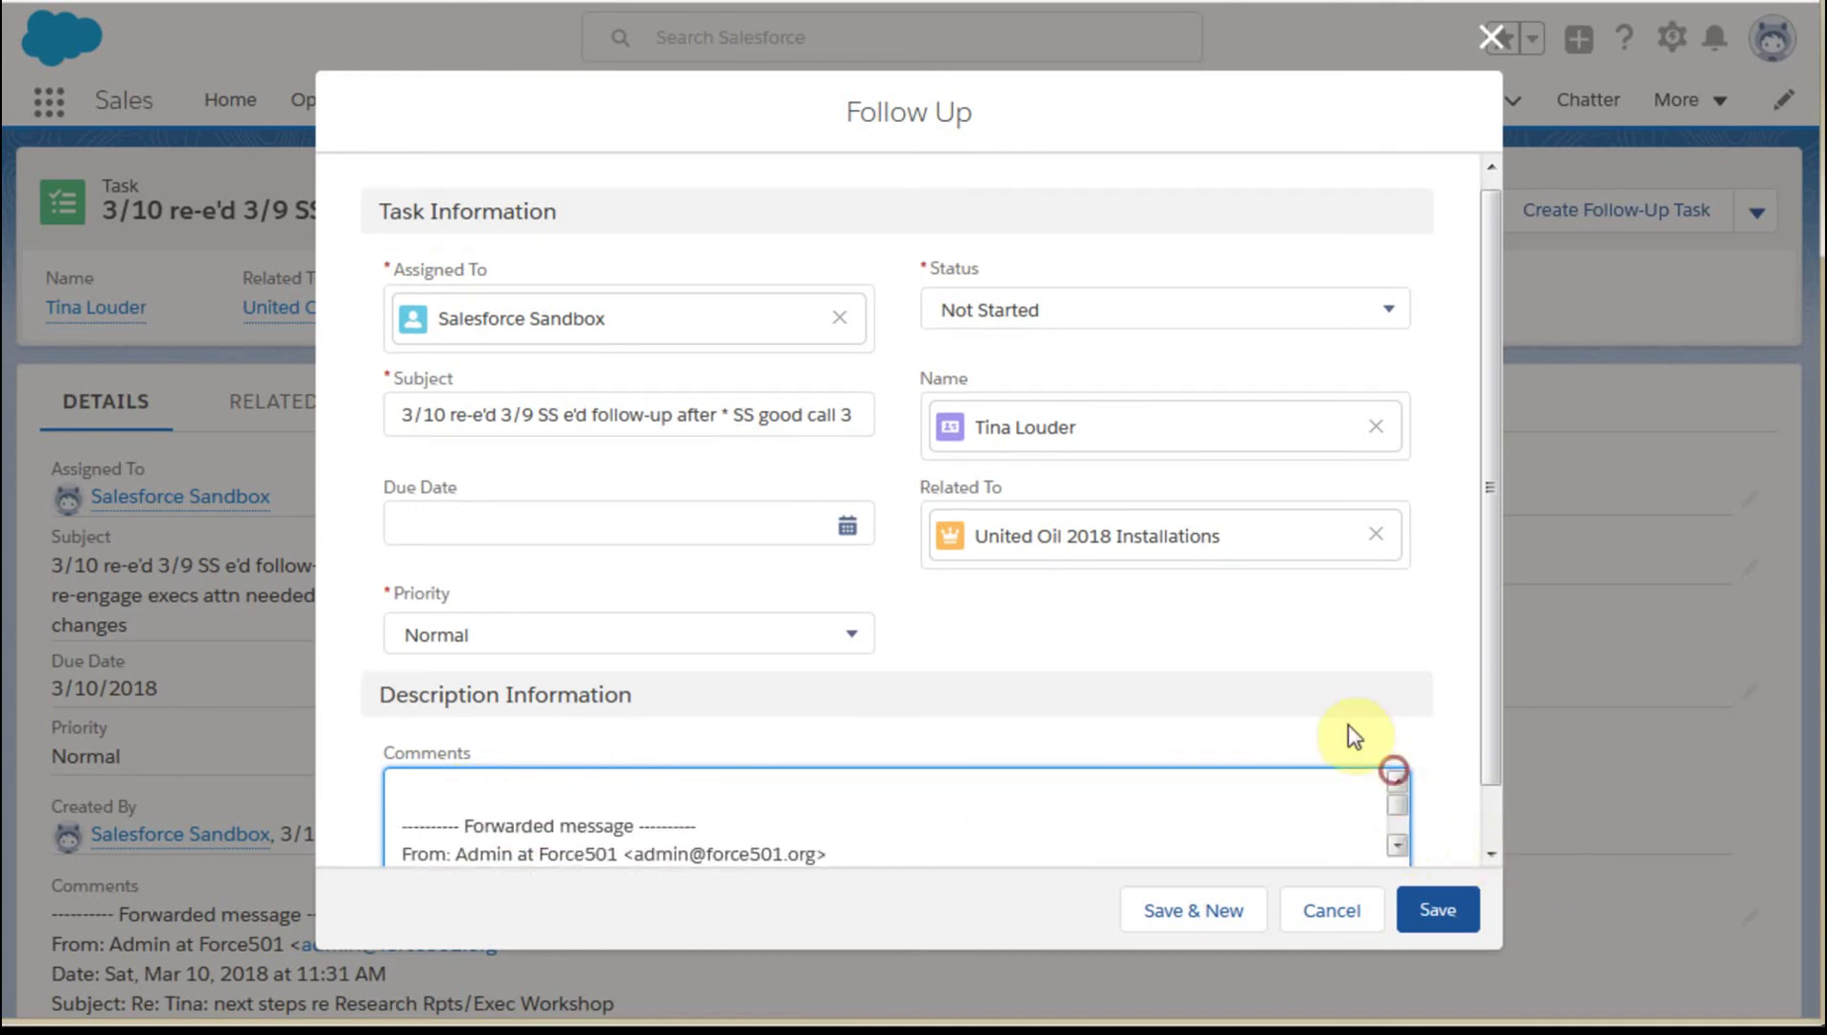
scroll(872, 789, "down", 2)
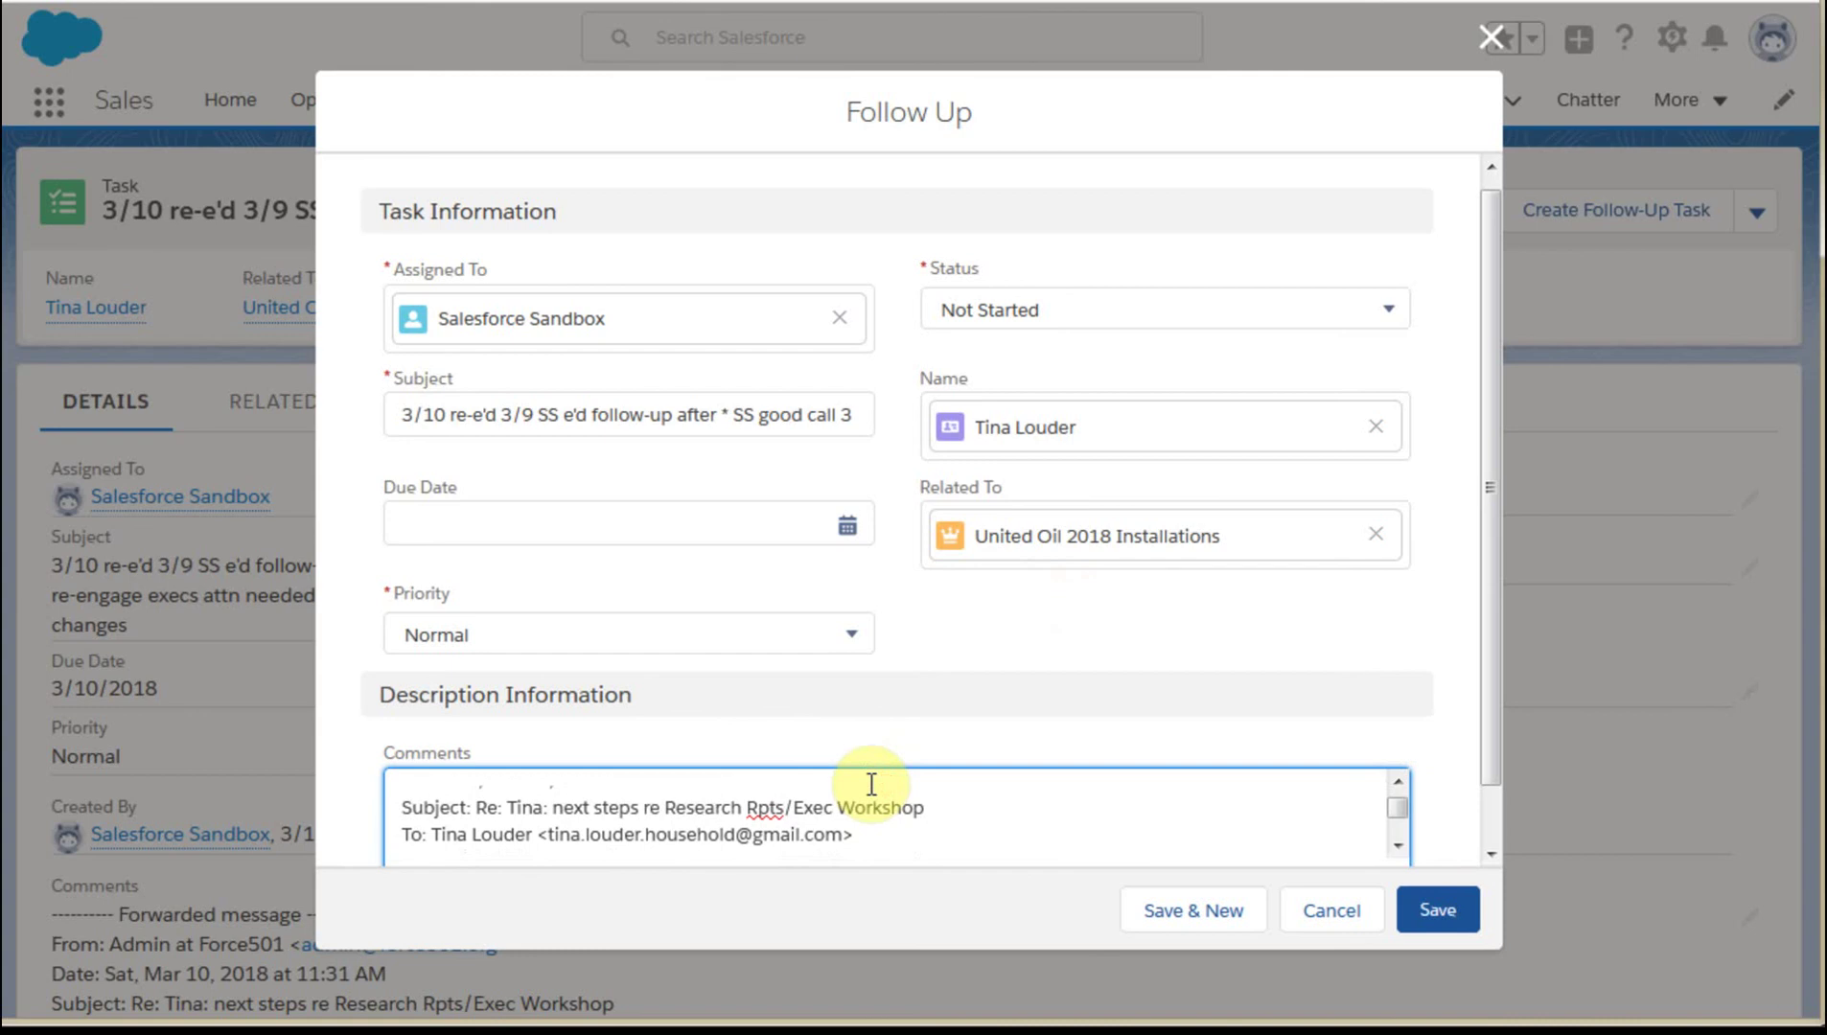
scroll(872, 785, "down", 3)
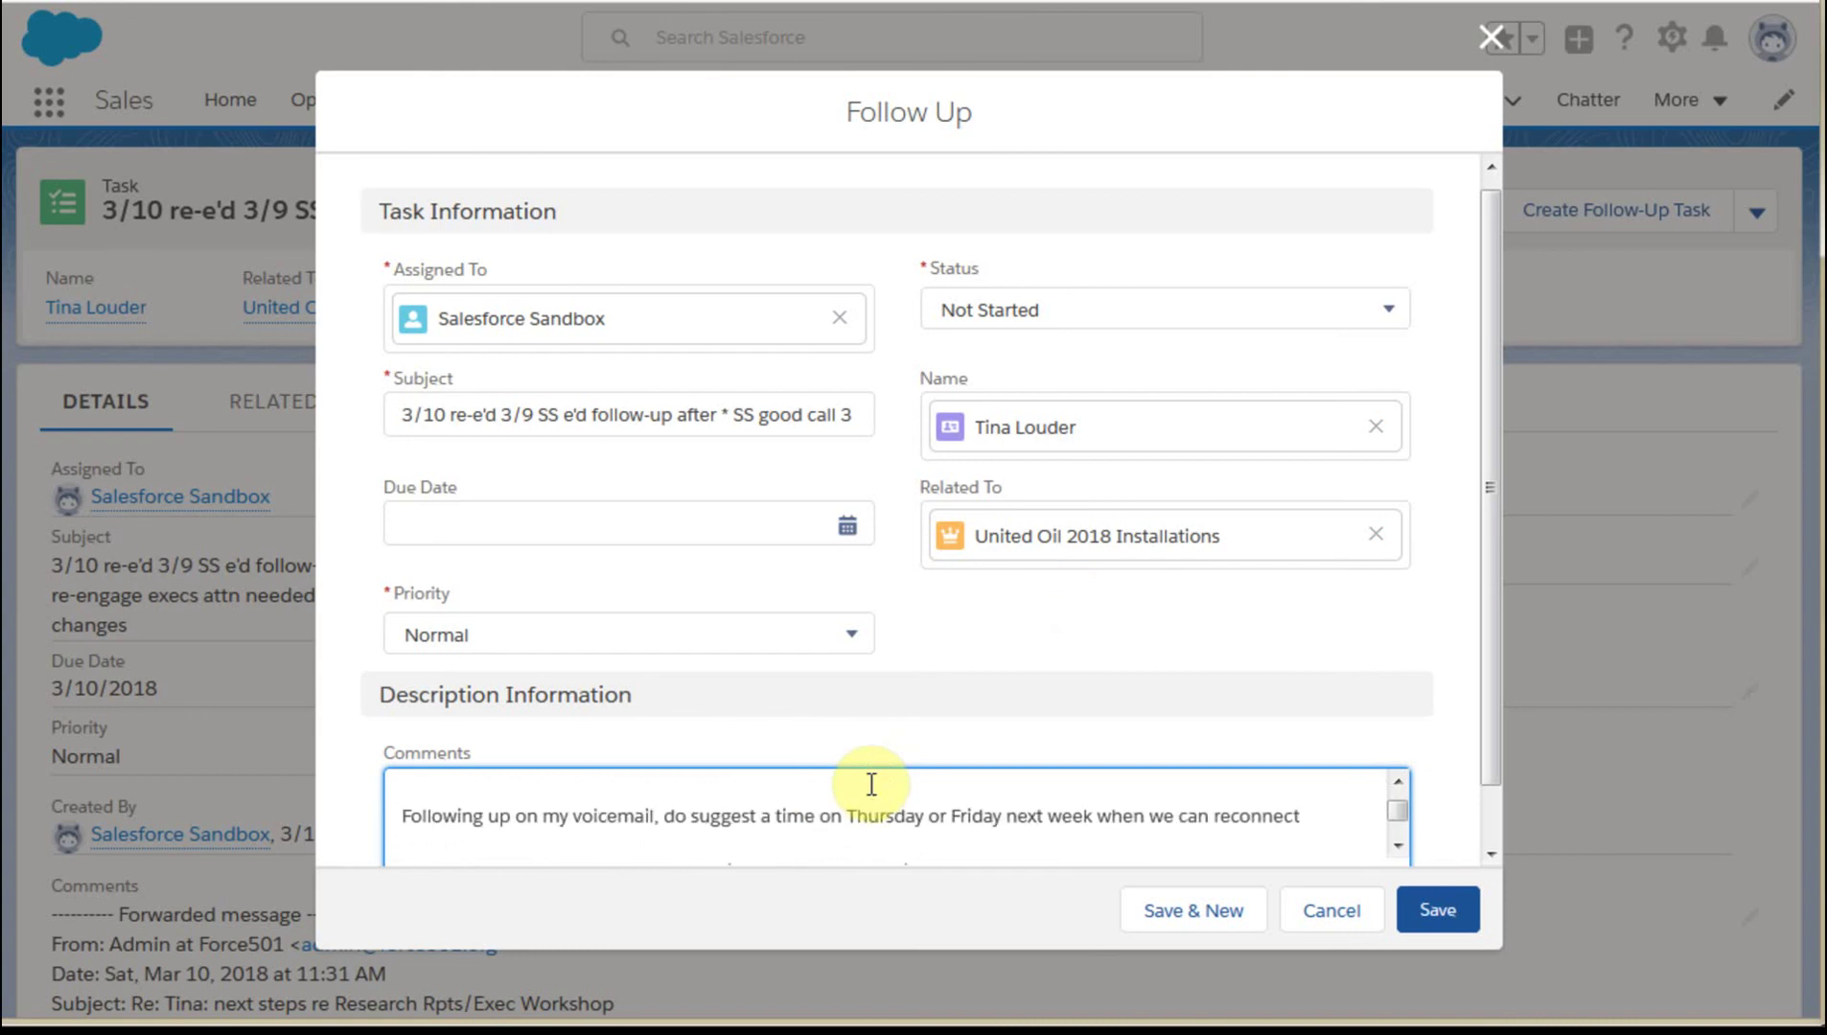
- Set status In Progress, prefix the subject with '?resp to', make it due March 15, and save
left_click(1037, 337)
left_click(1052, 465)
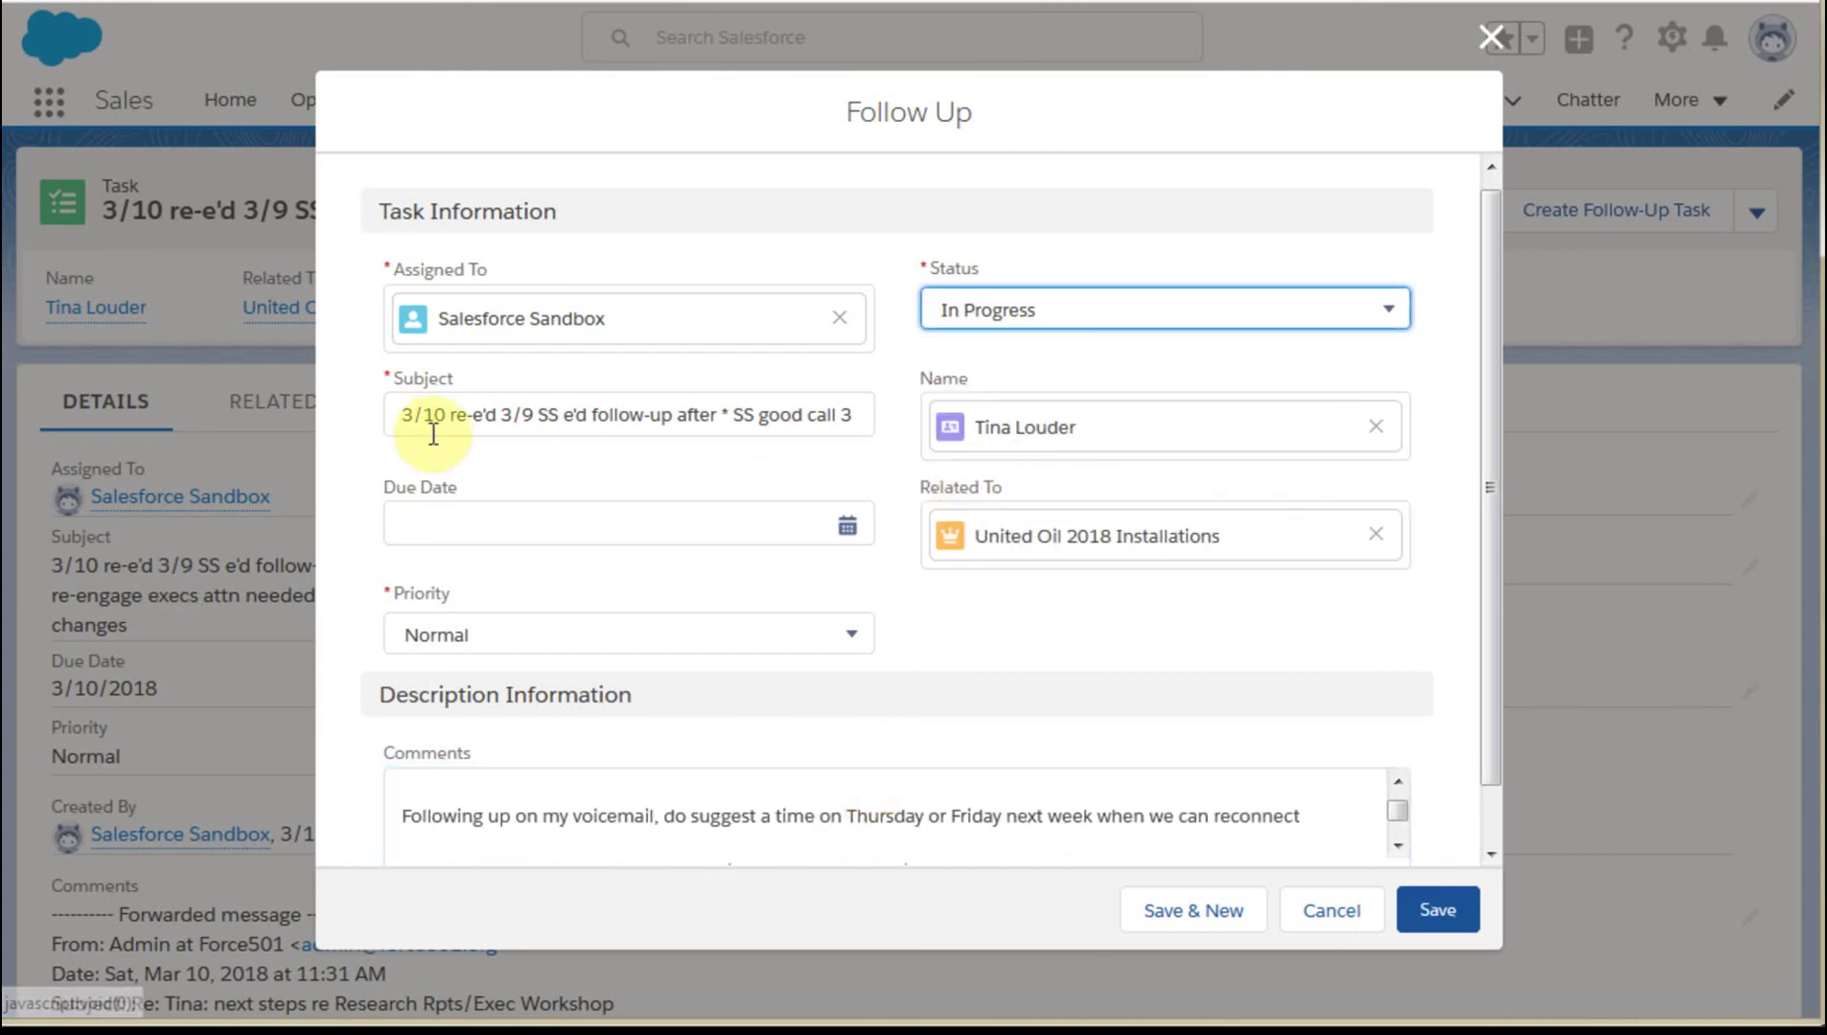
left_click(416, 414)
type("?")
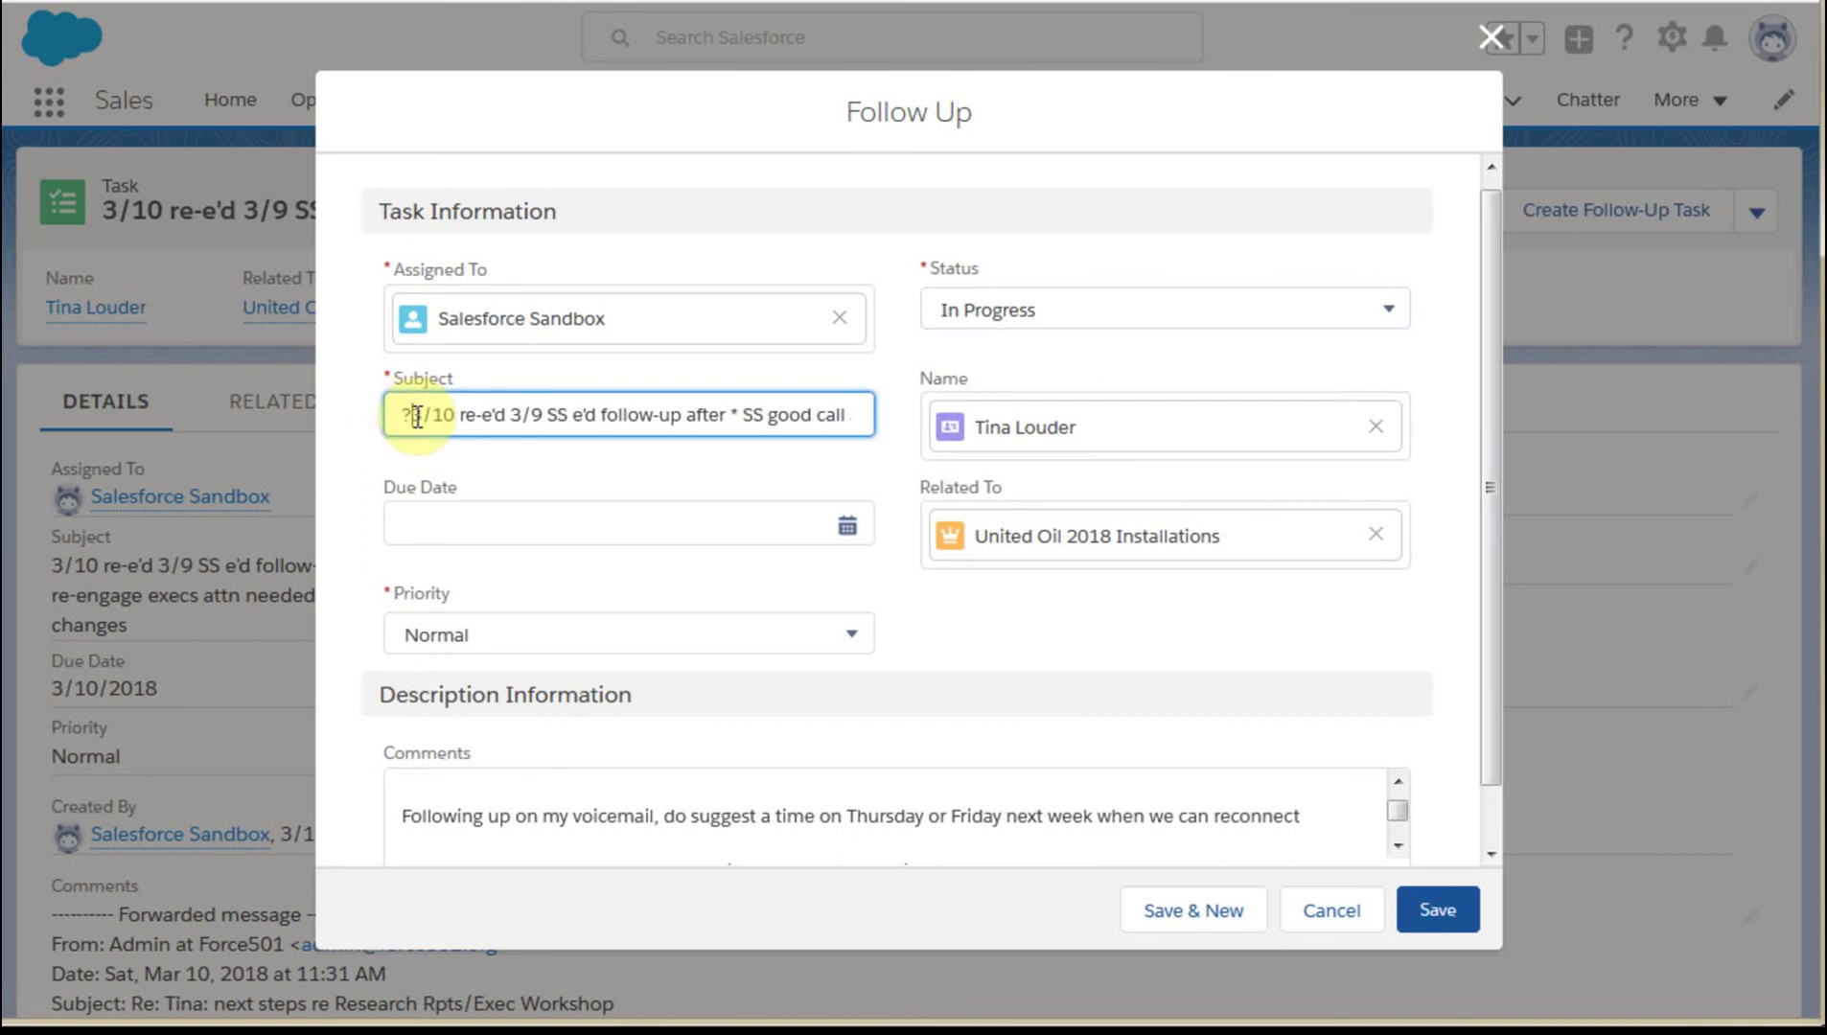
type("resp to")
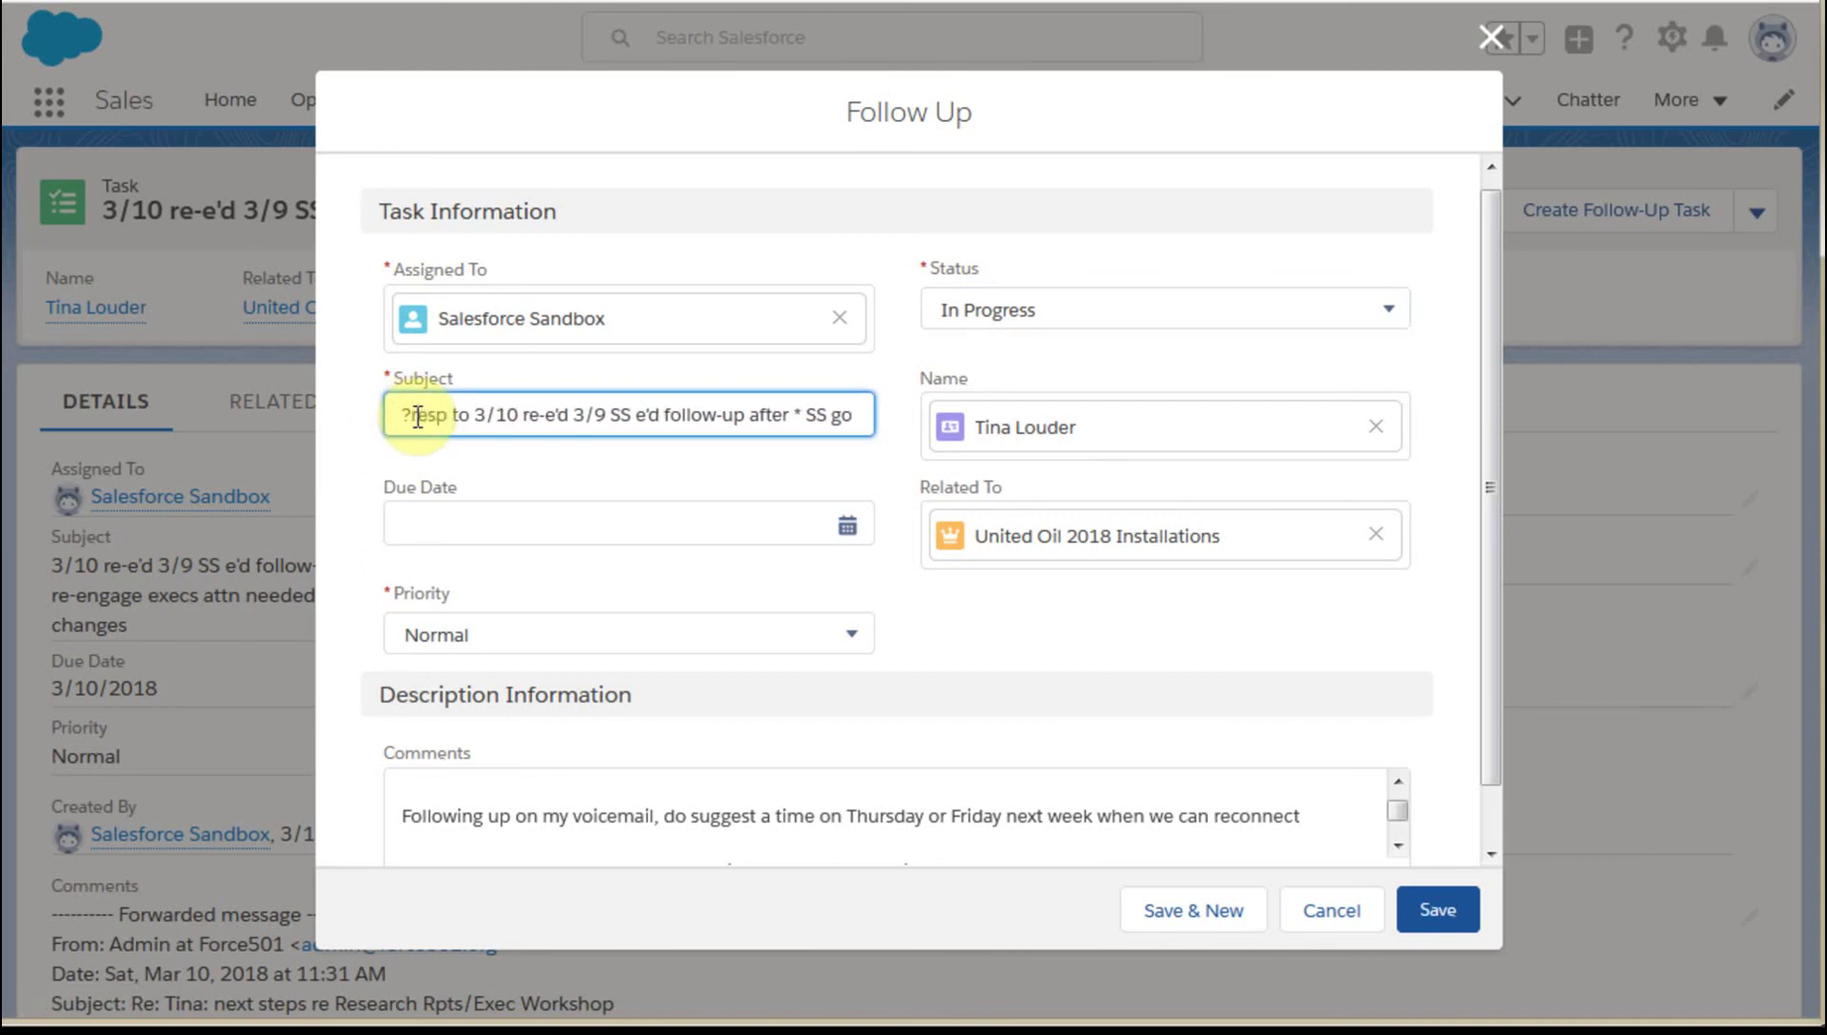
left_click(477, 526)
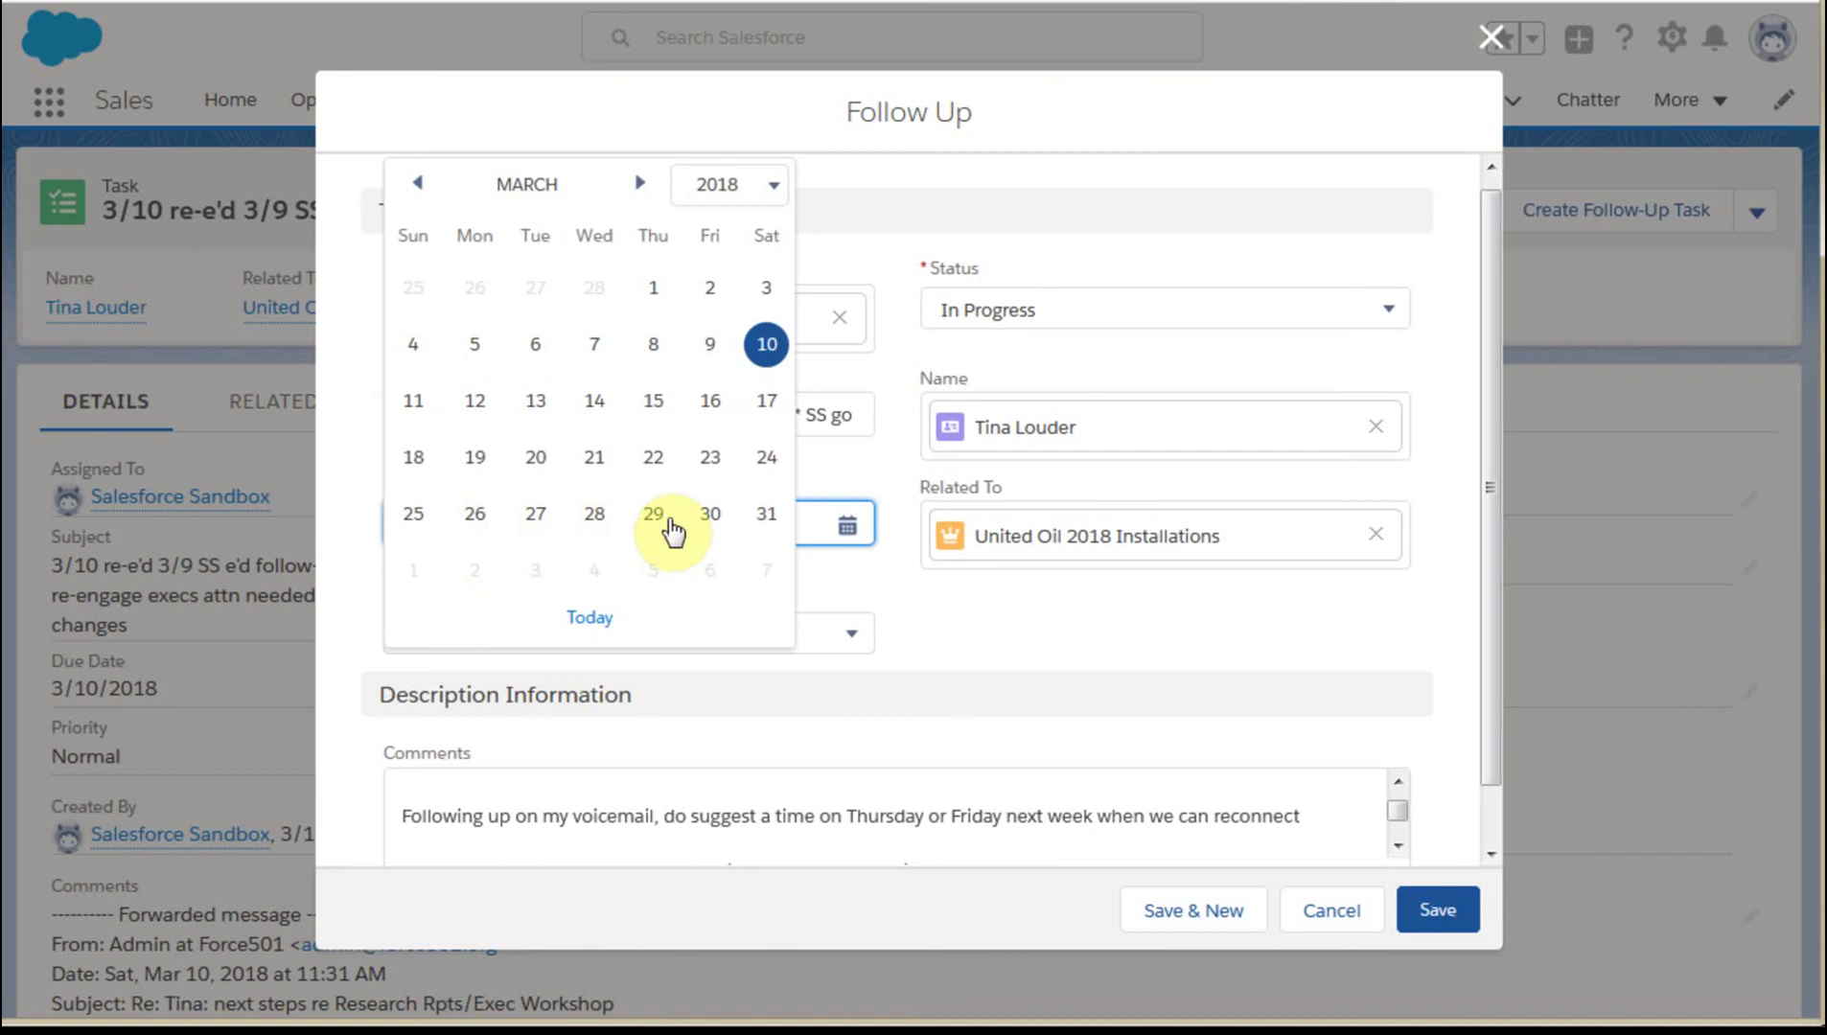
left_click(653, 400)
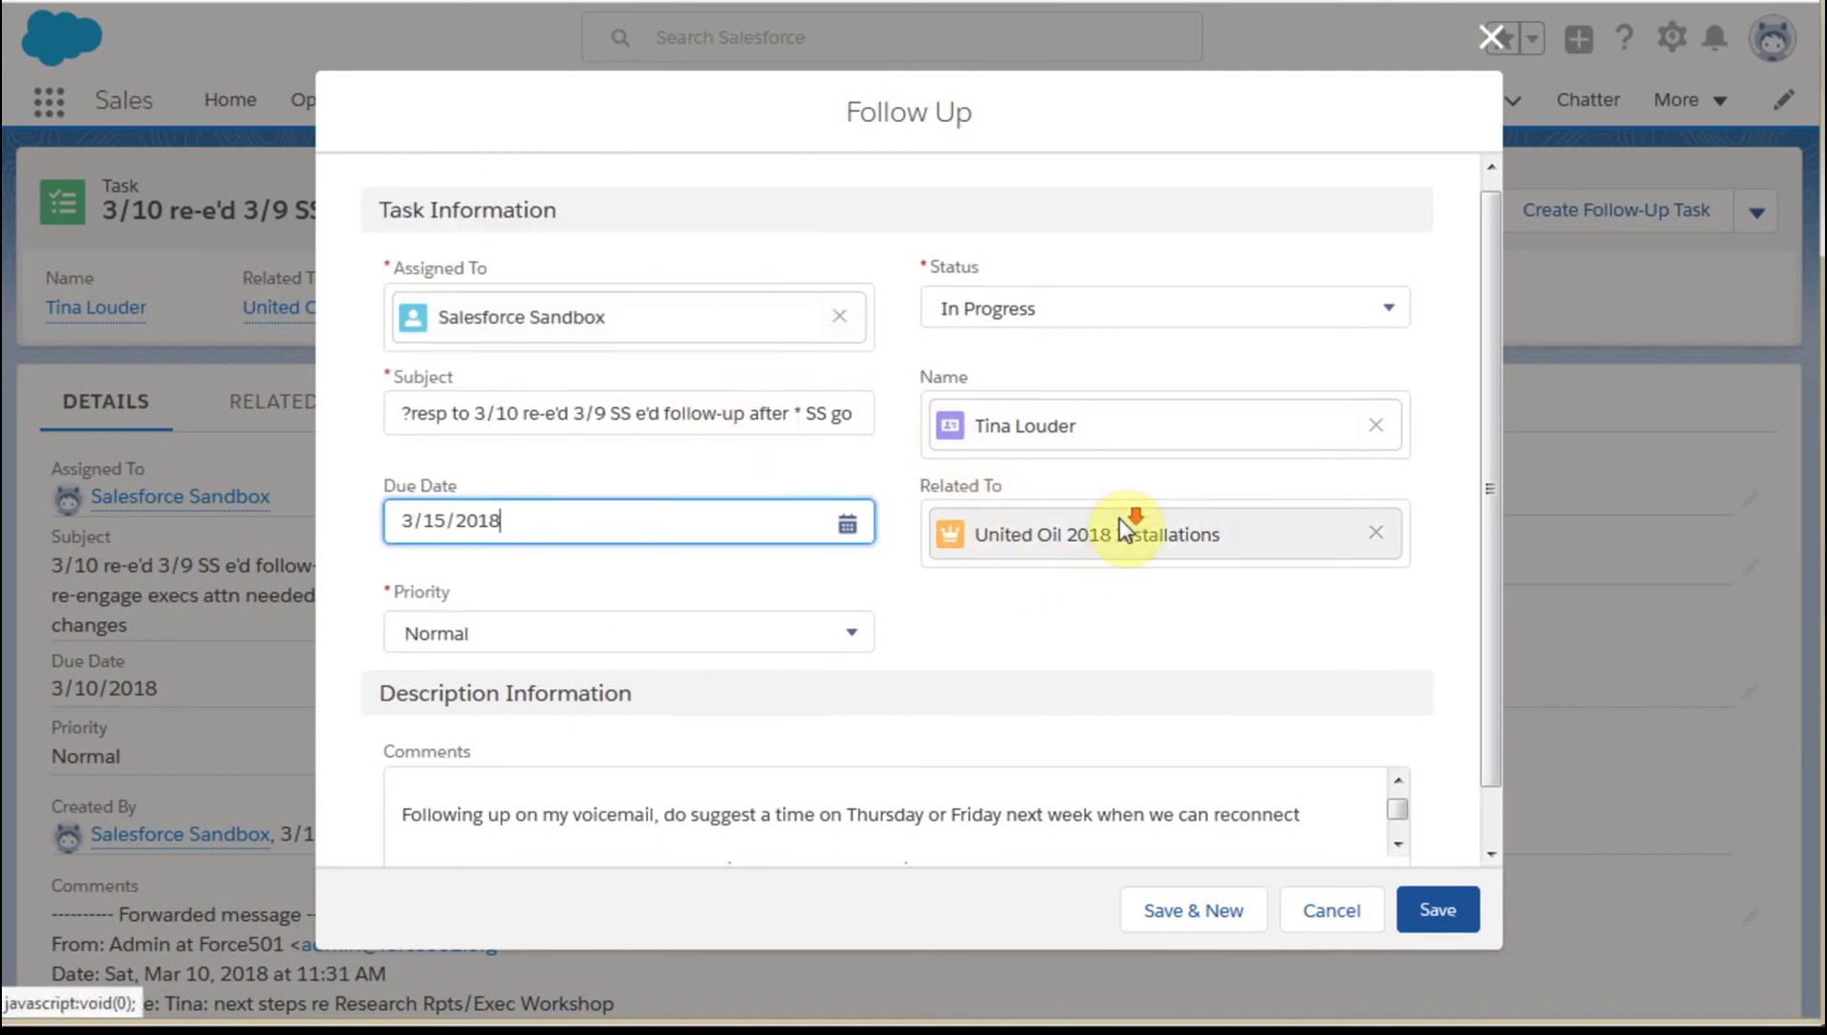
scroll(1119, 518, "down", 1)
left_click(1438, 911)
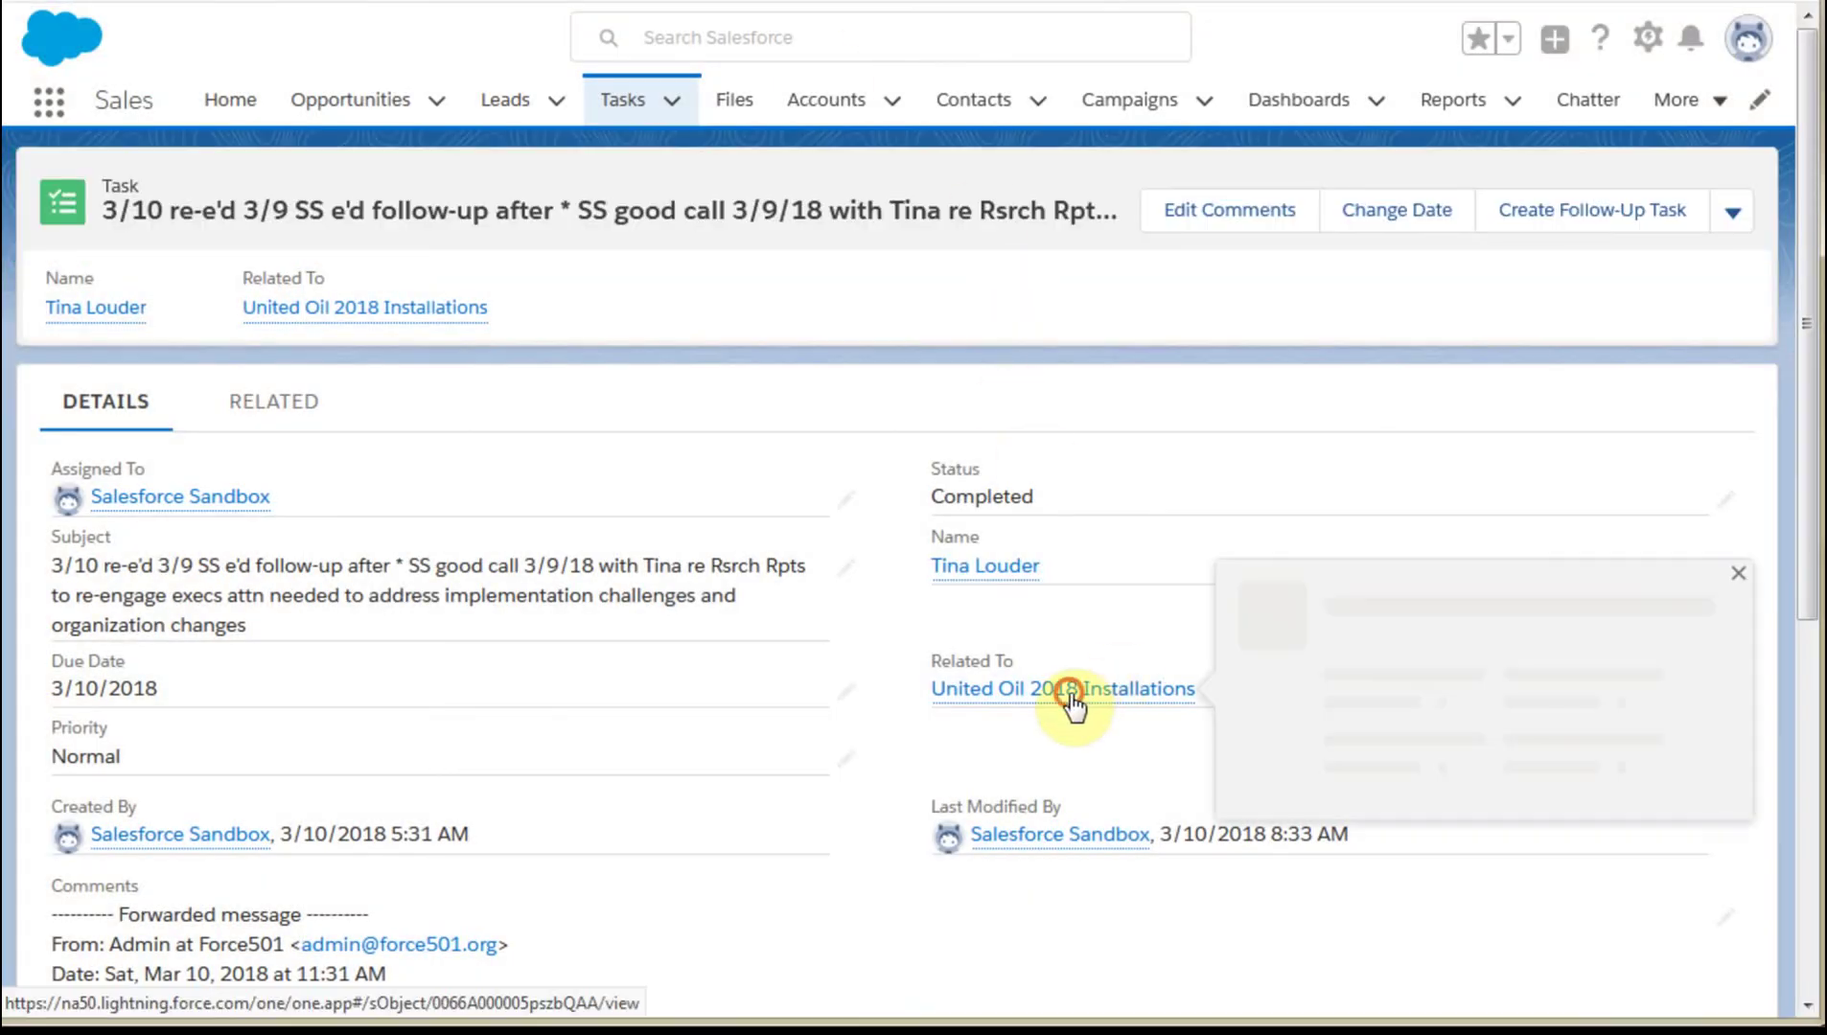
- From the United Oil 2018 Installations opportunity, delete the older '?resp to 3/9' task due today
left_click(1079, 696)
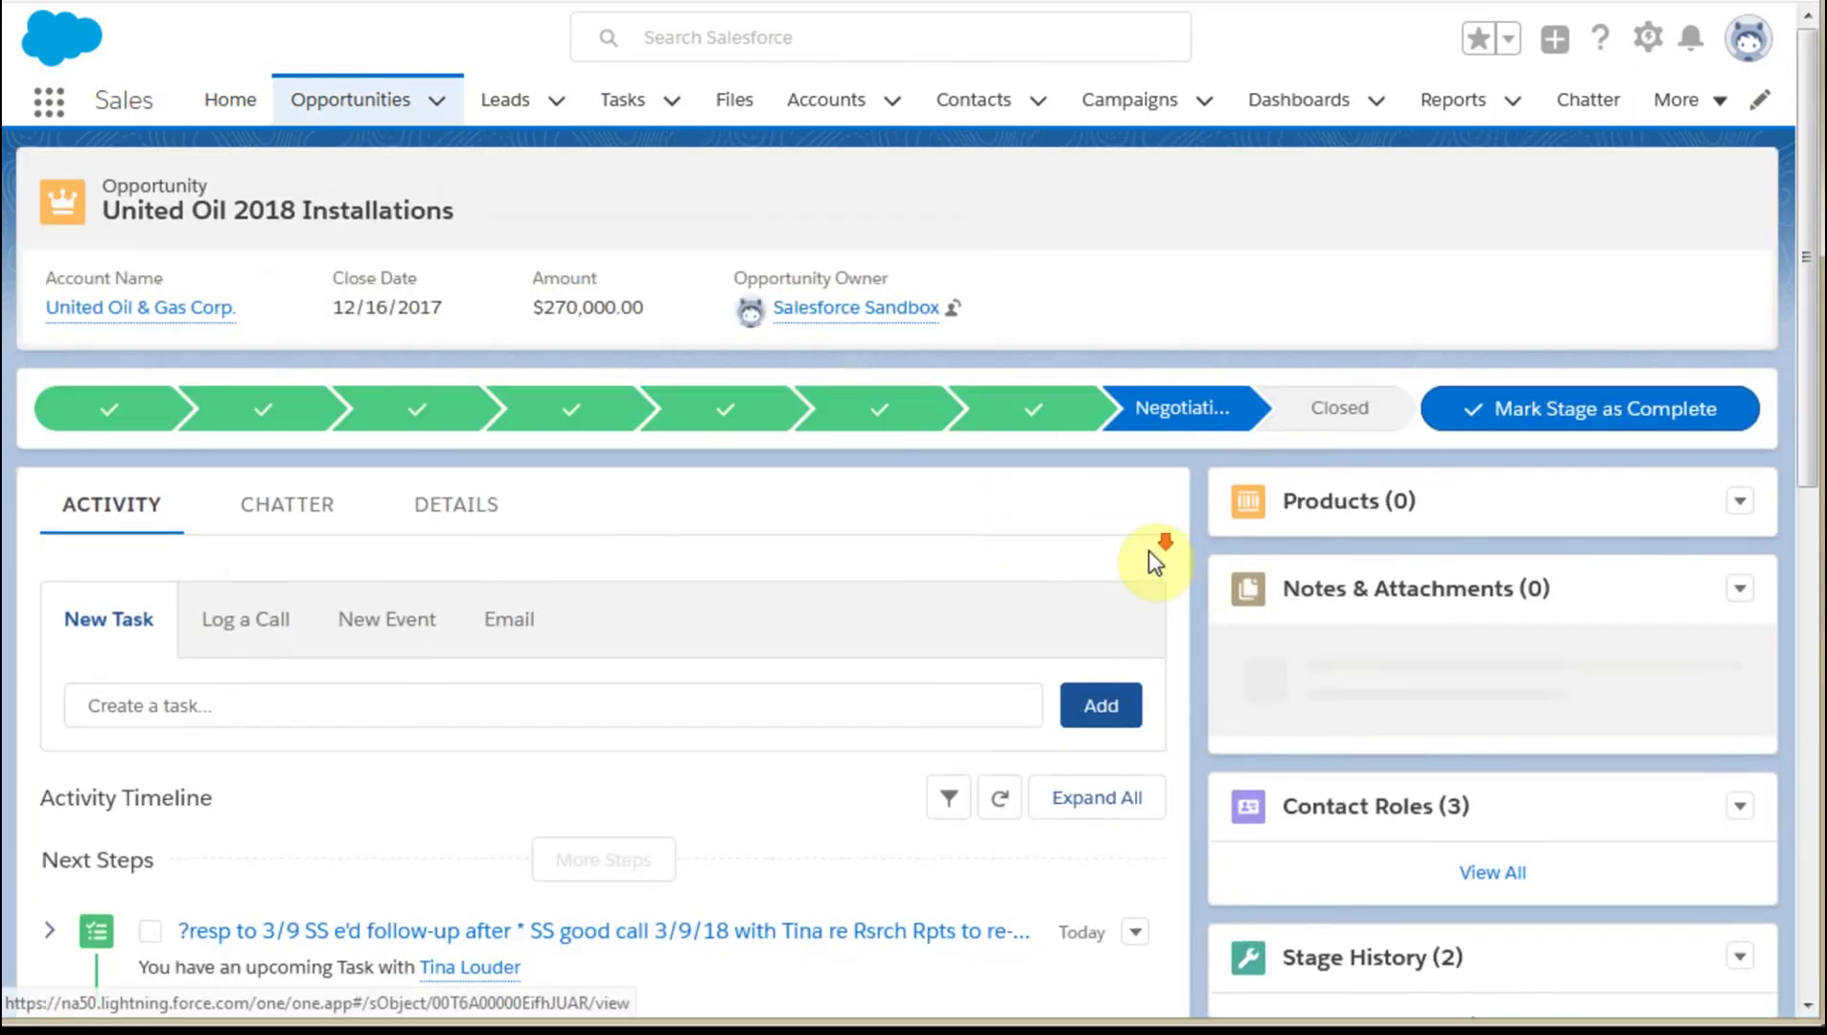
scroll(1128, 572, "down", 5)
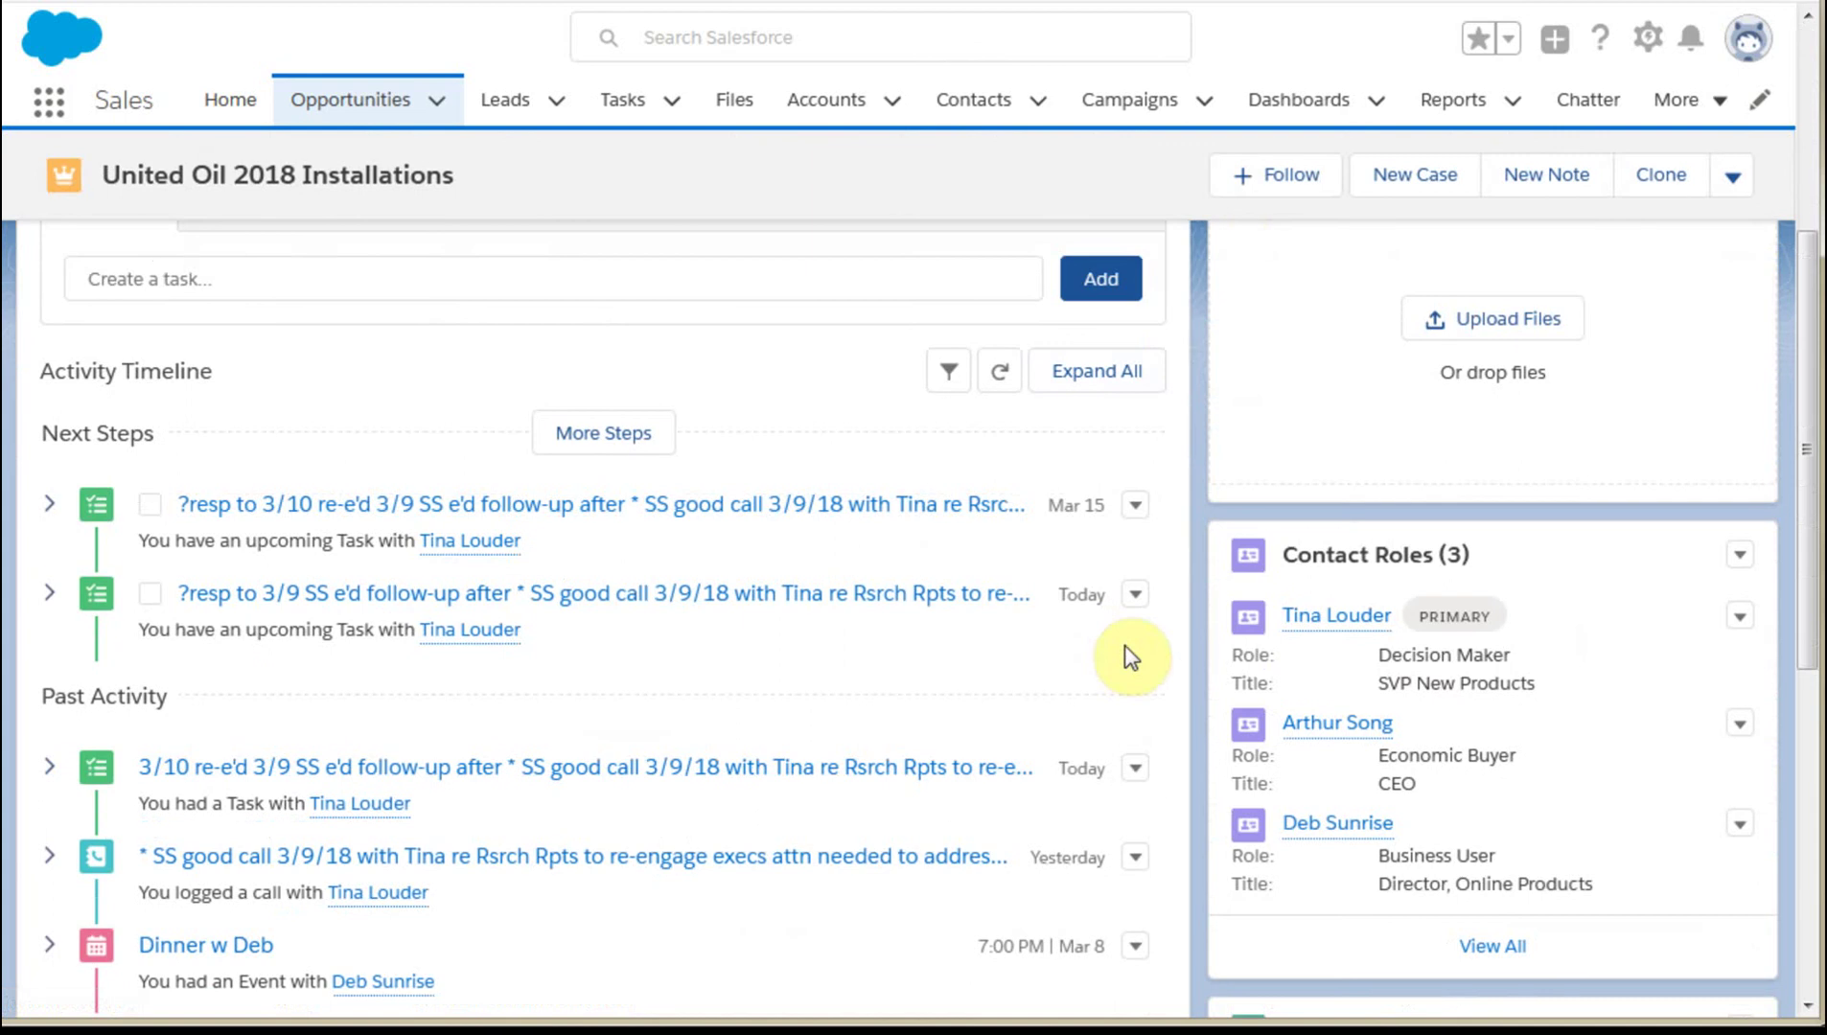
scroll(1070, 687, "down", 1)
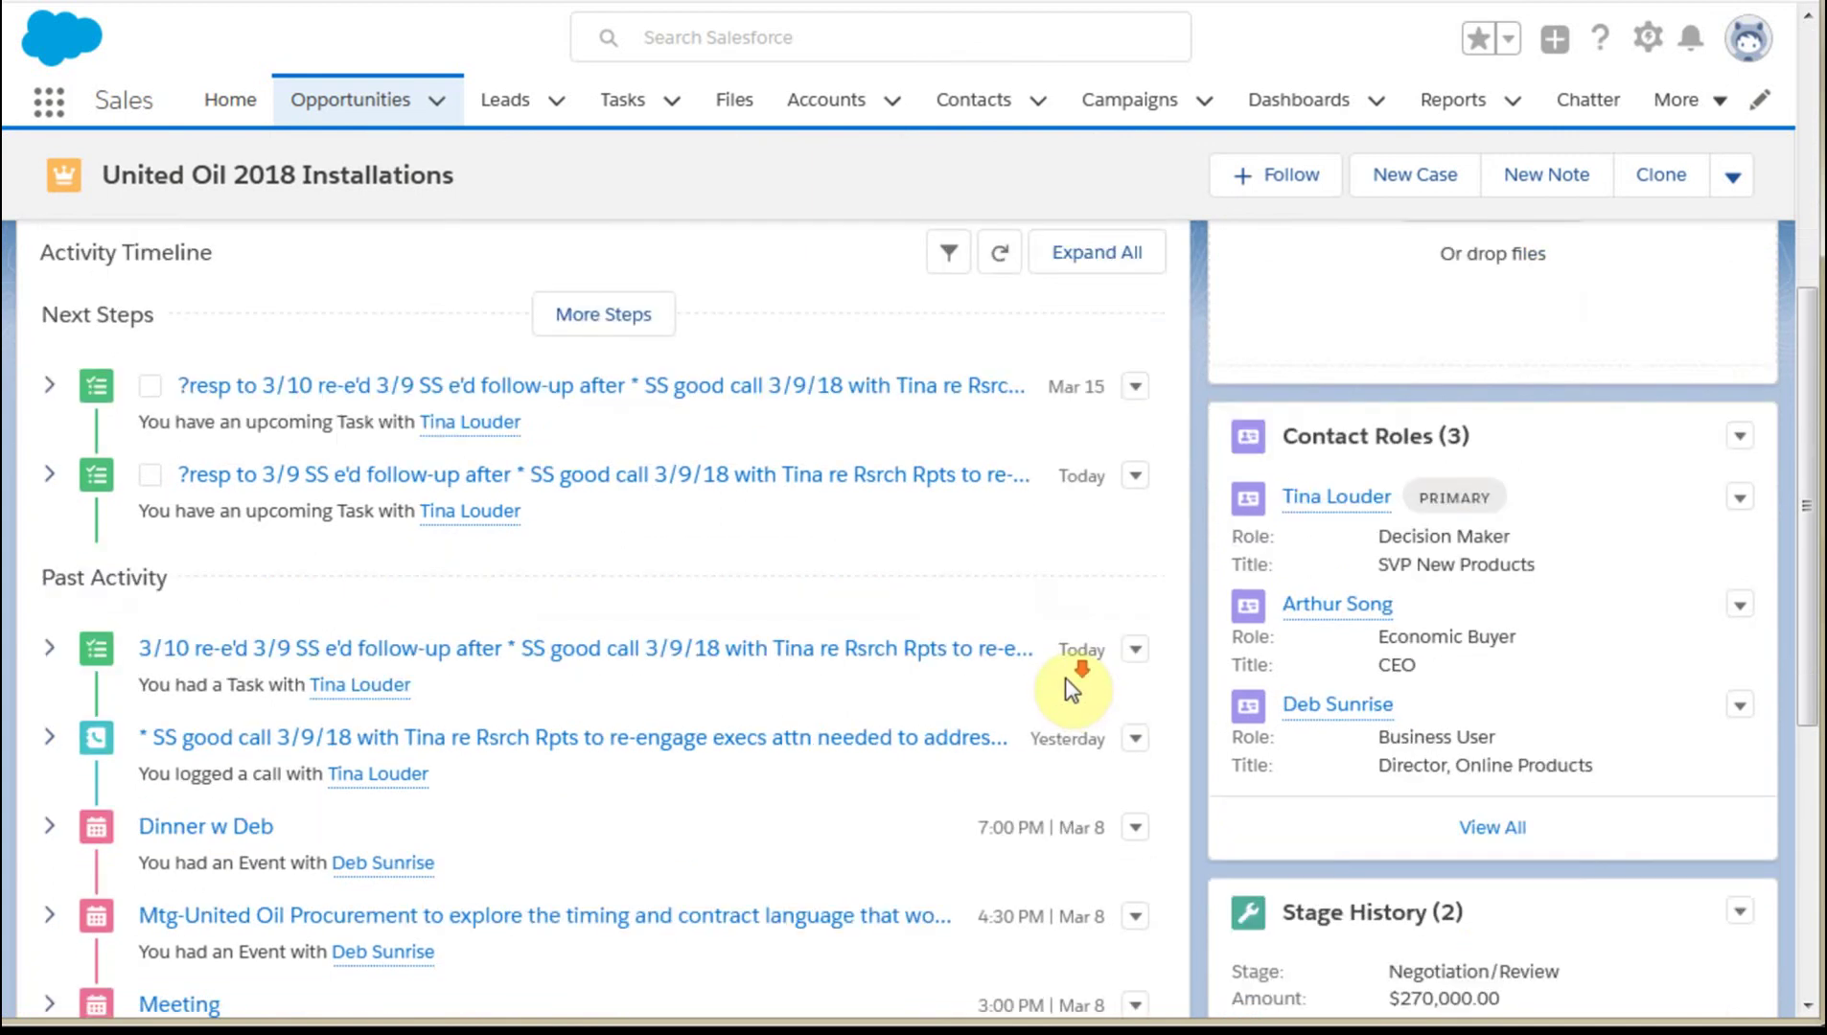
scroll(1068, 681, "down", 2)
left_click(1135, 280)
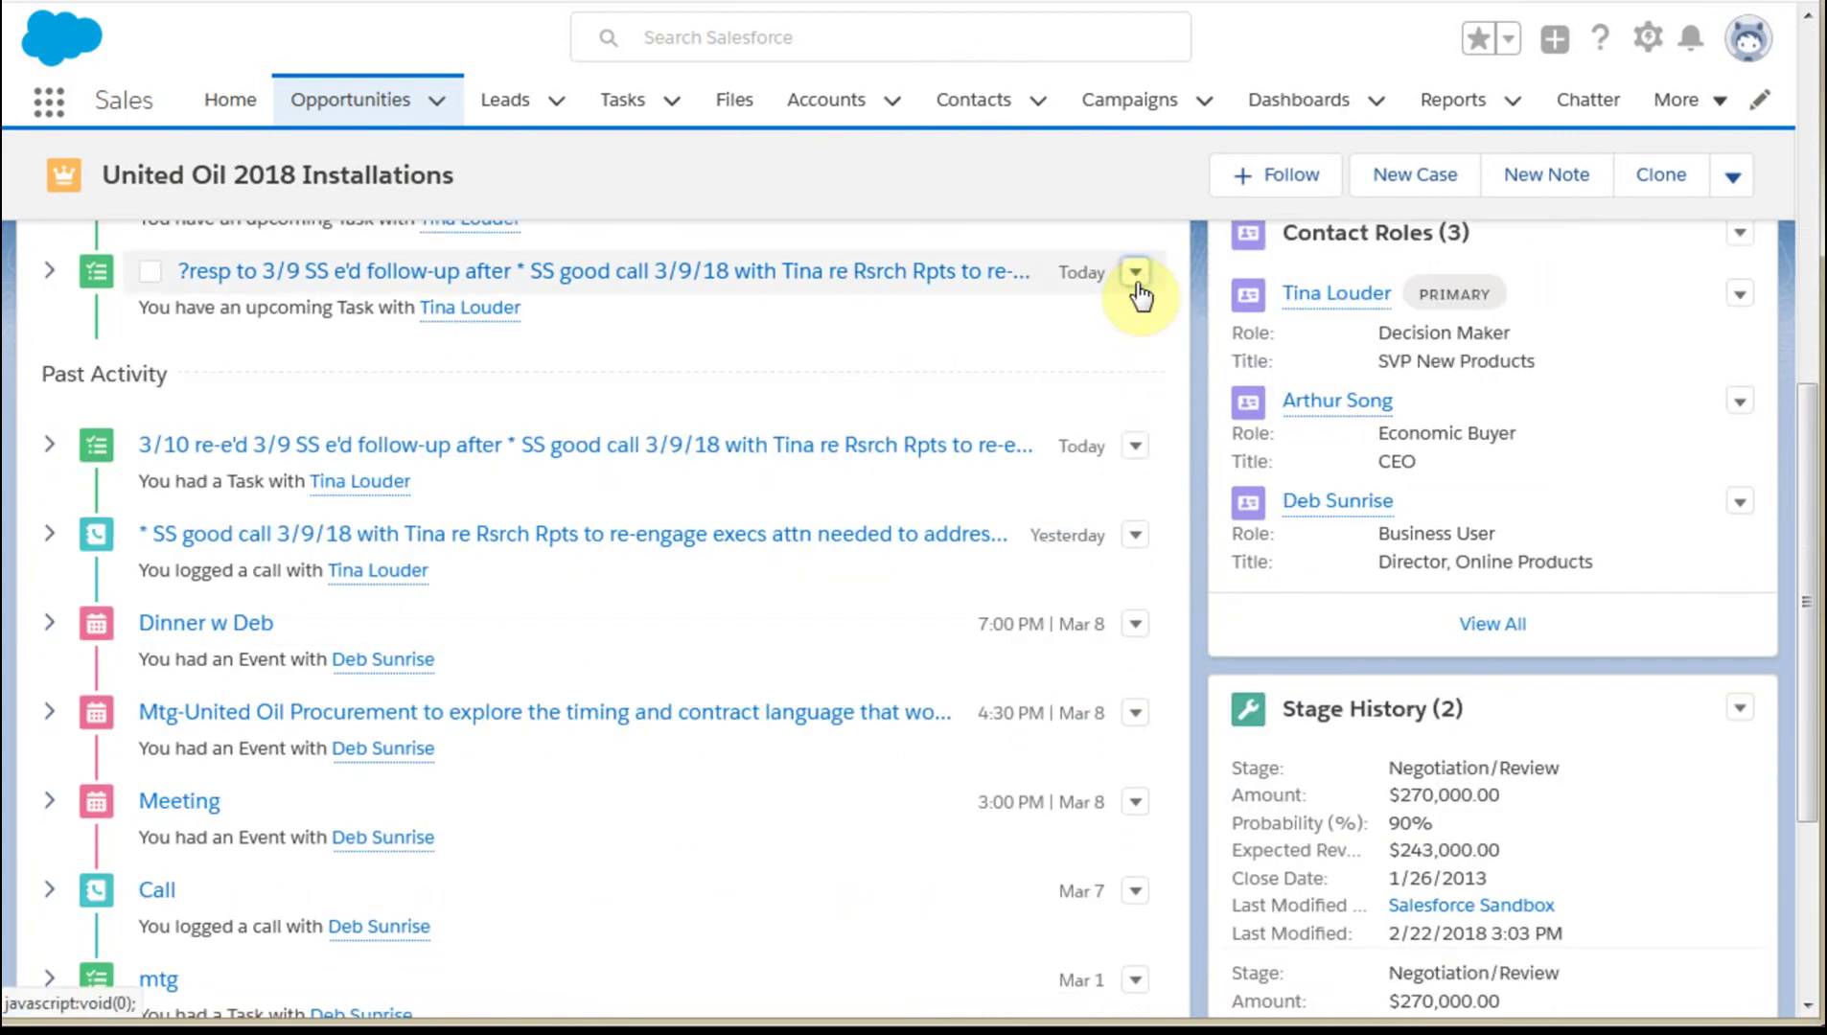
left_click(1198, 804)
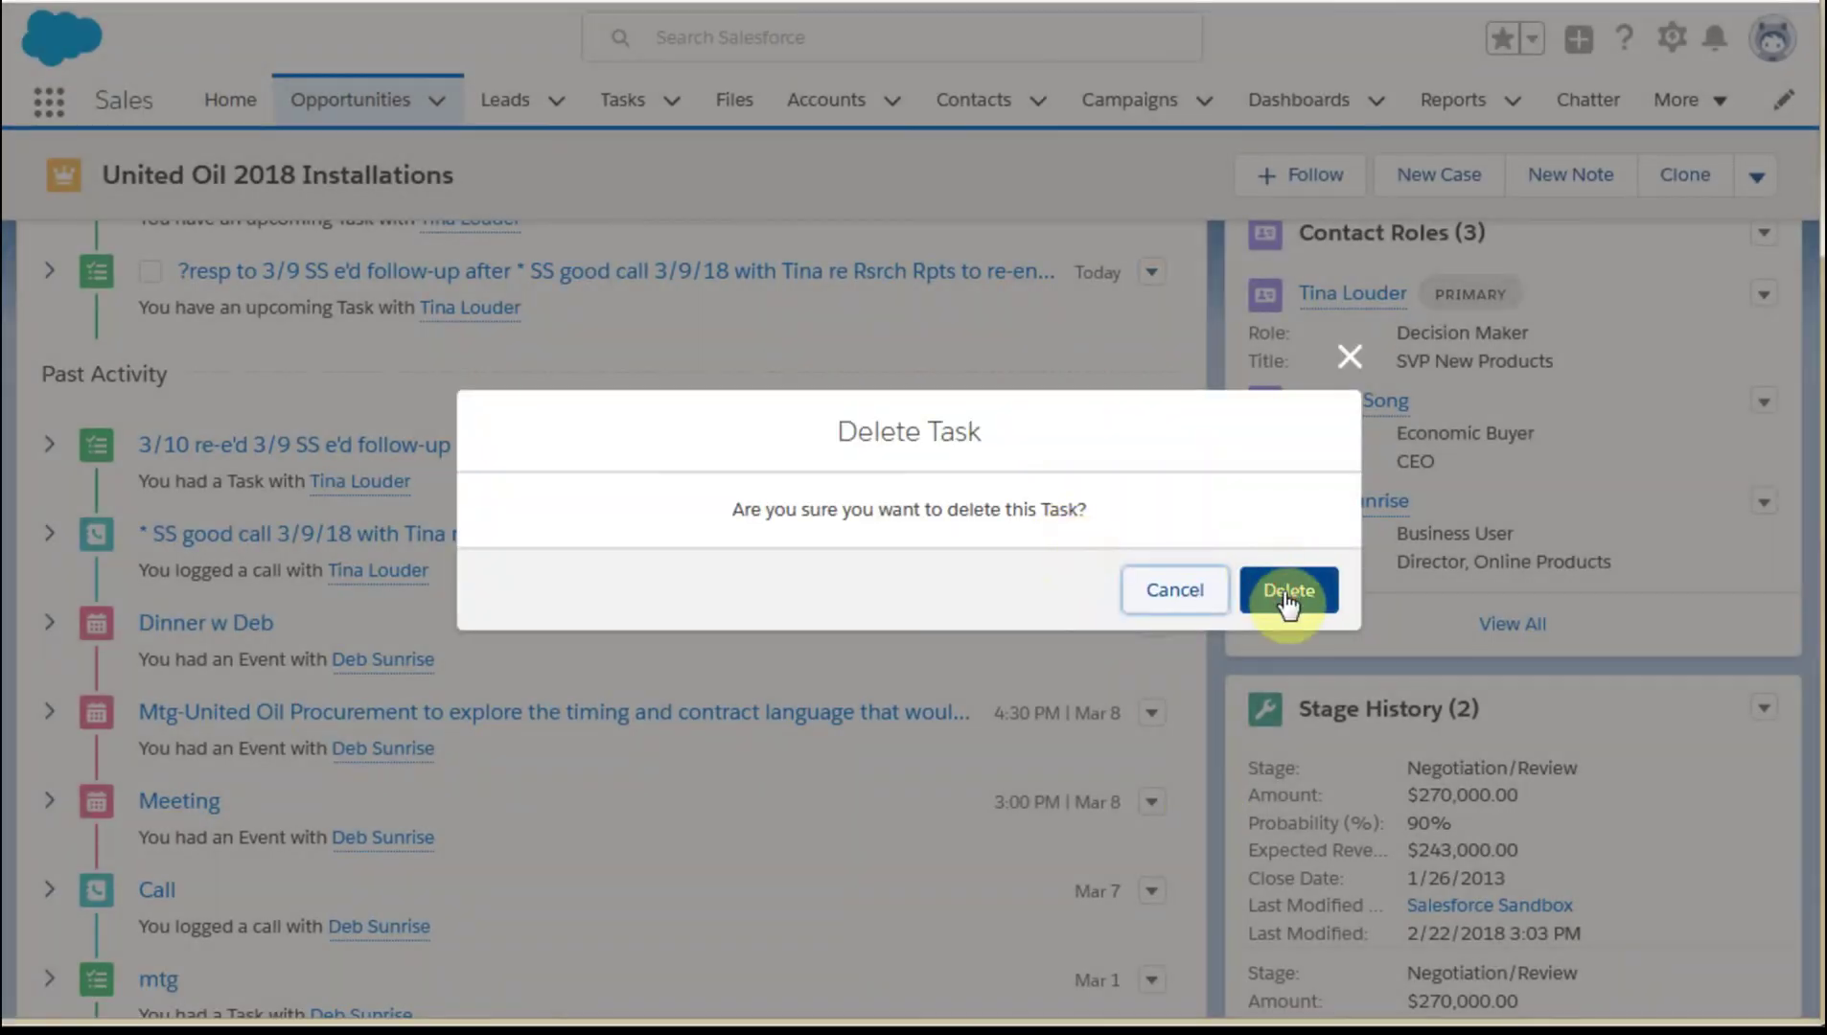
left_click(1282, 591)
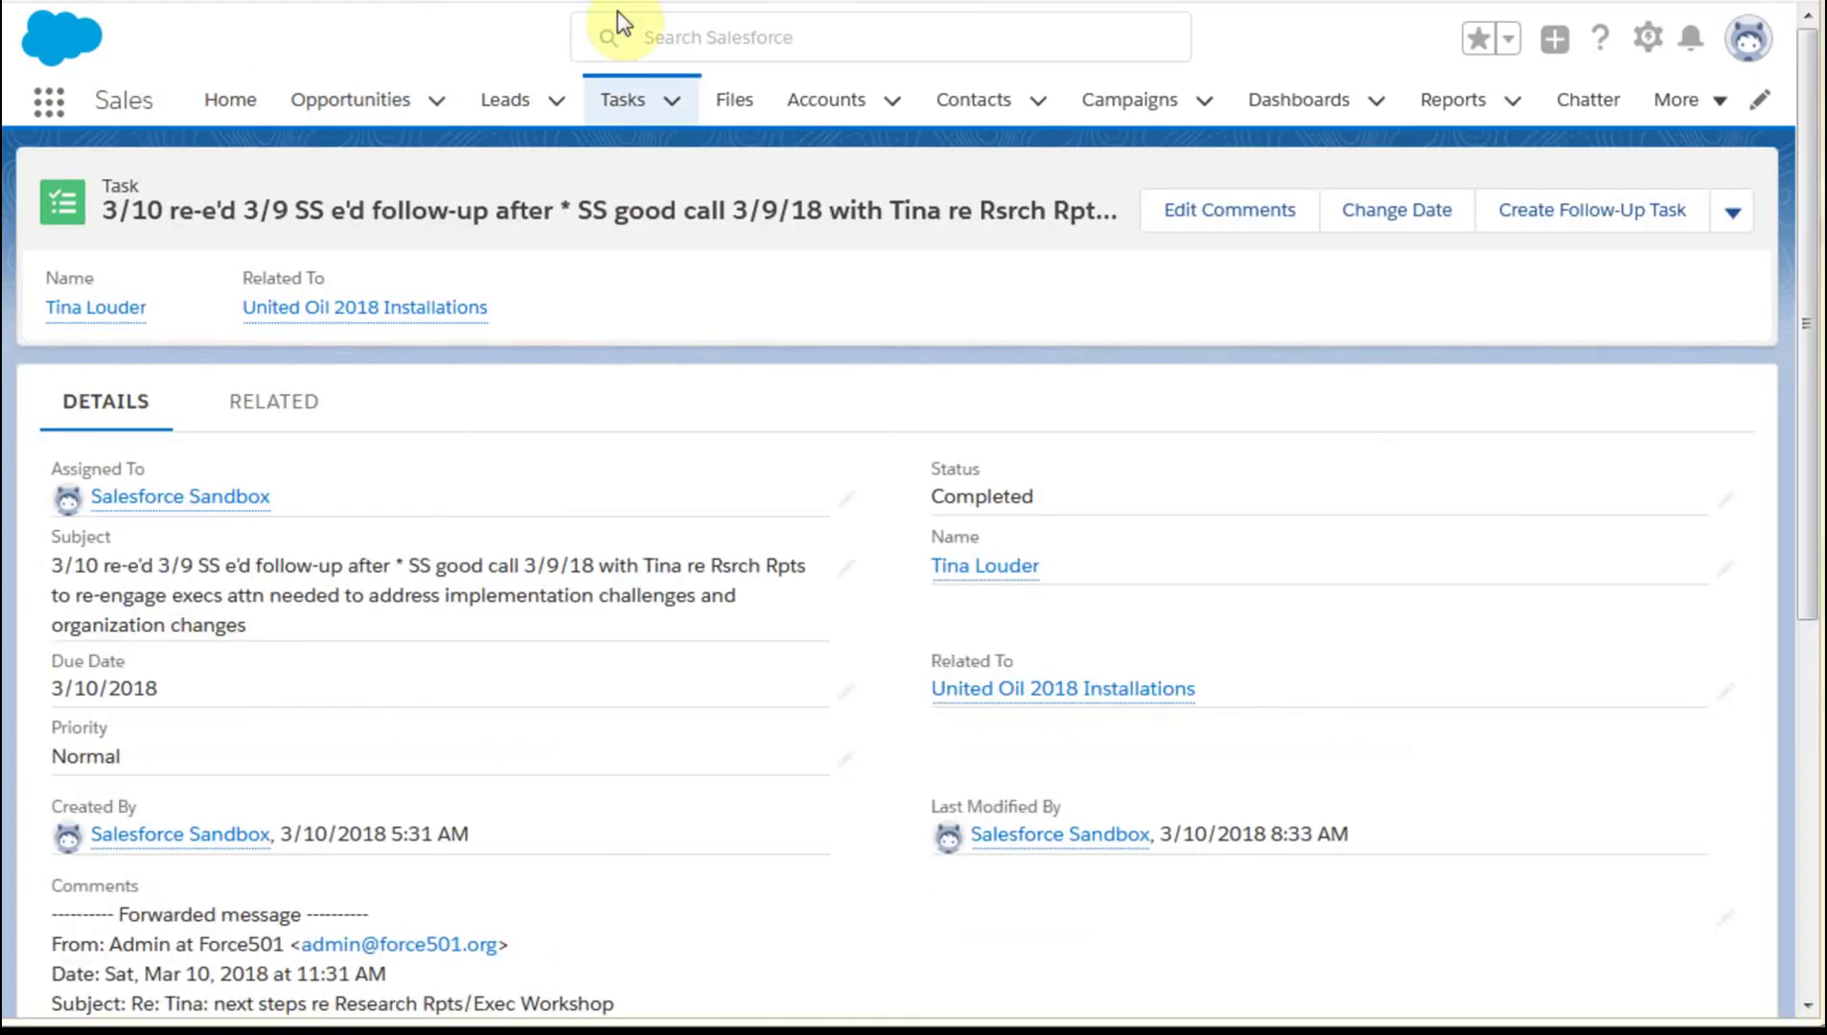
- Reopen United Oil 2018 Installations and confirm Next Steps list only the '?resp to 3/10' task
left_click(378, 308)
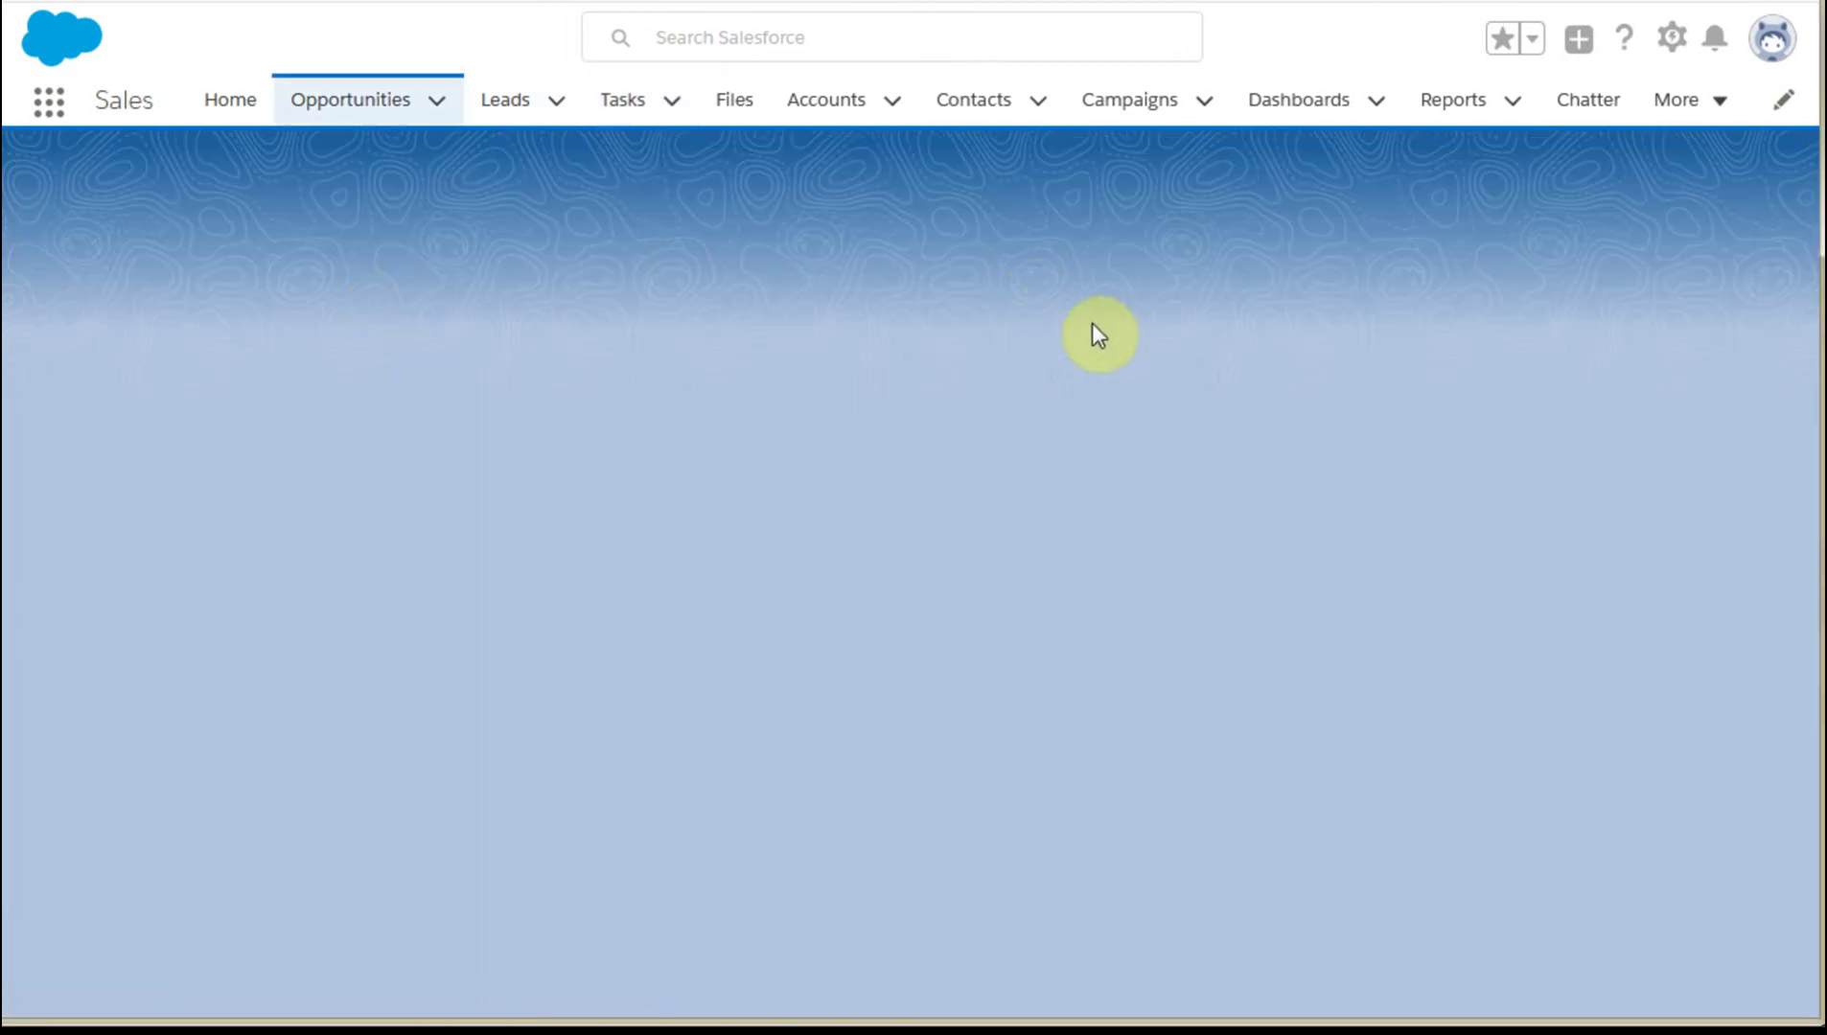
scroll(1086, 340, "down", 5)
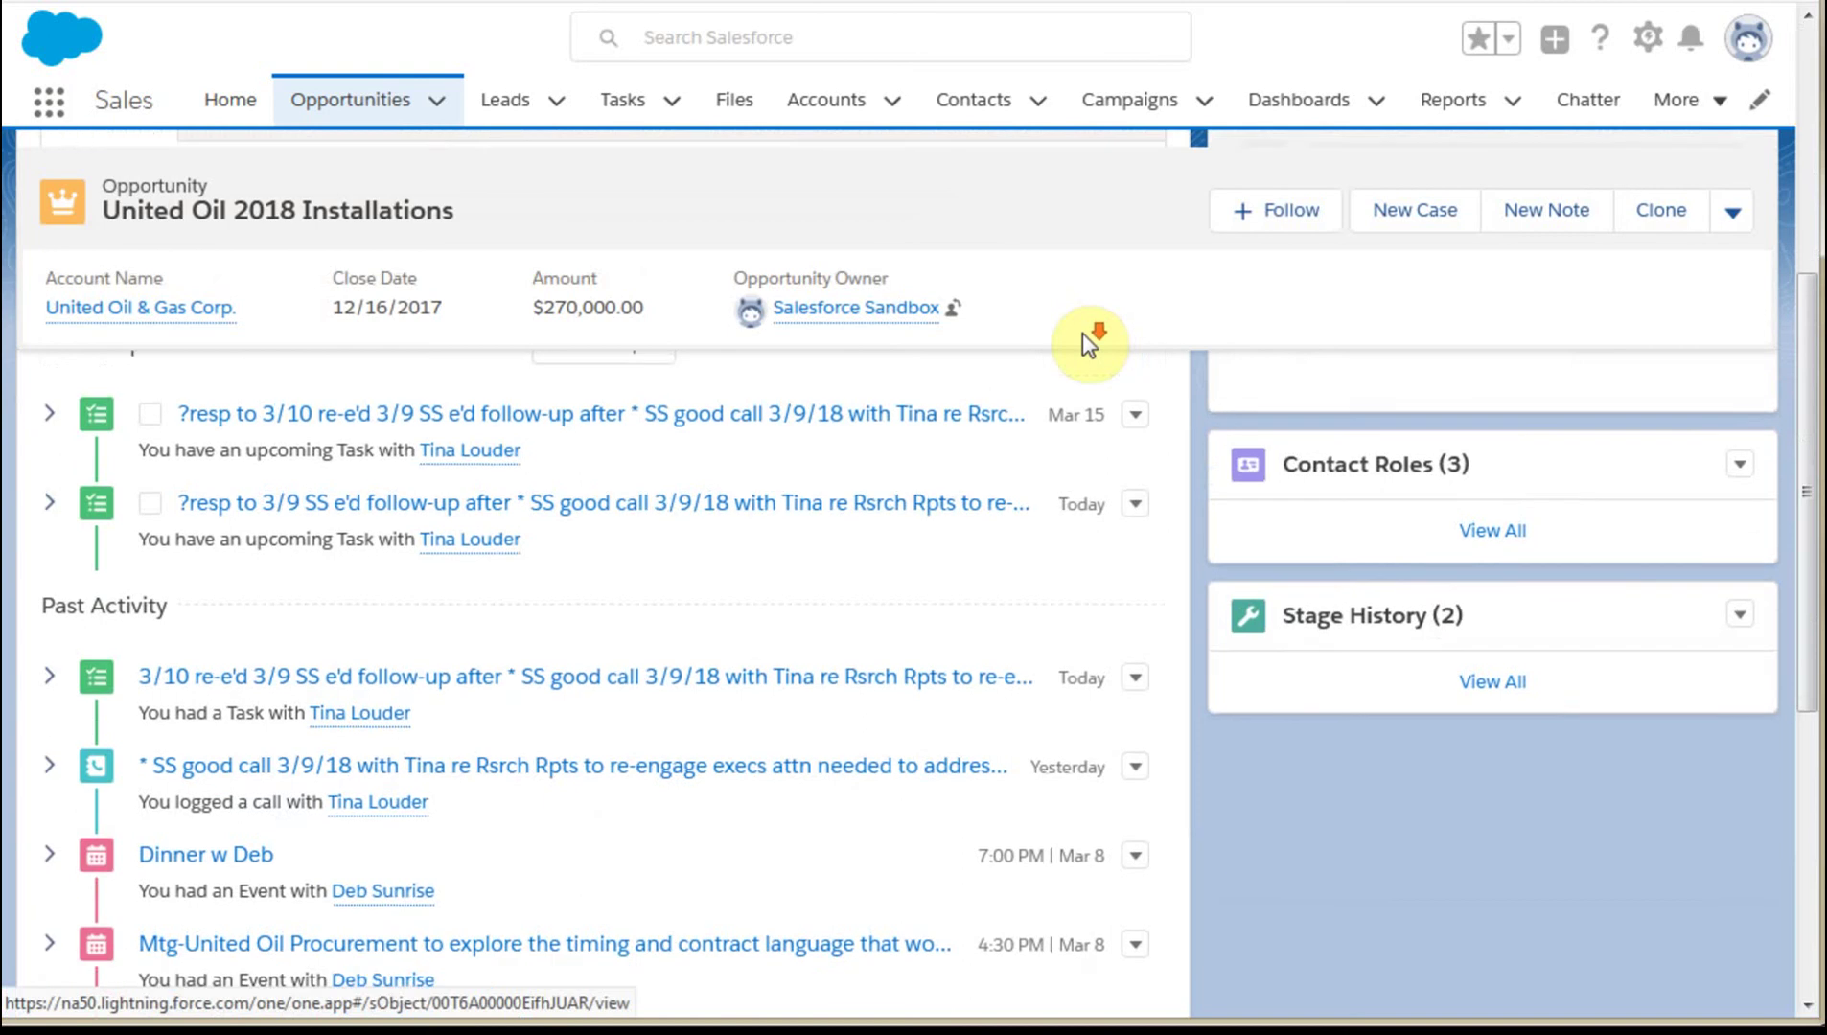
scroll(1082, 333, "up", 4)
scroll(1086, 345, "down", 5)
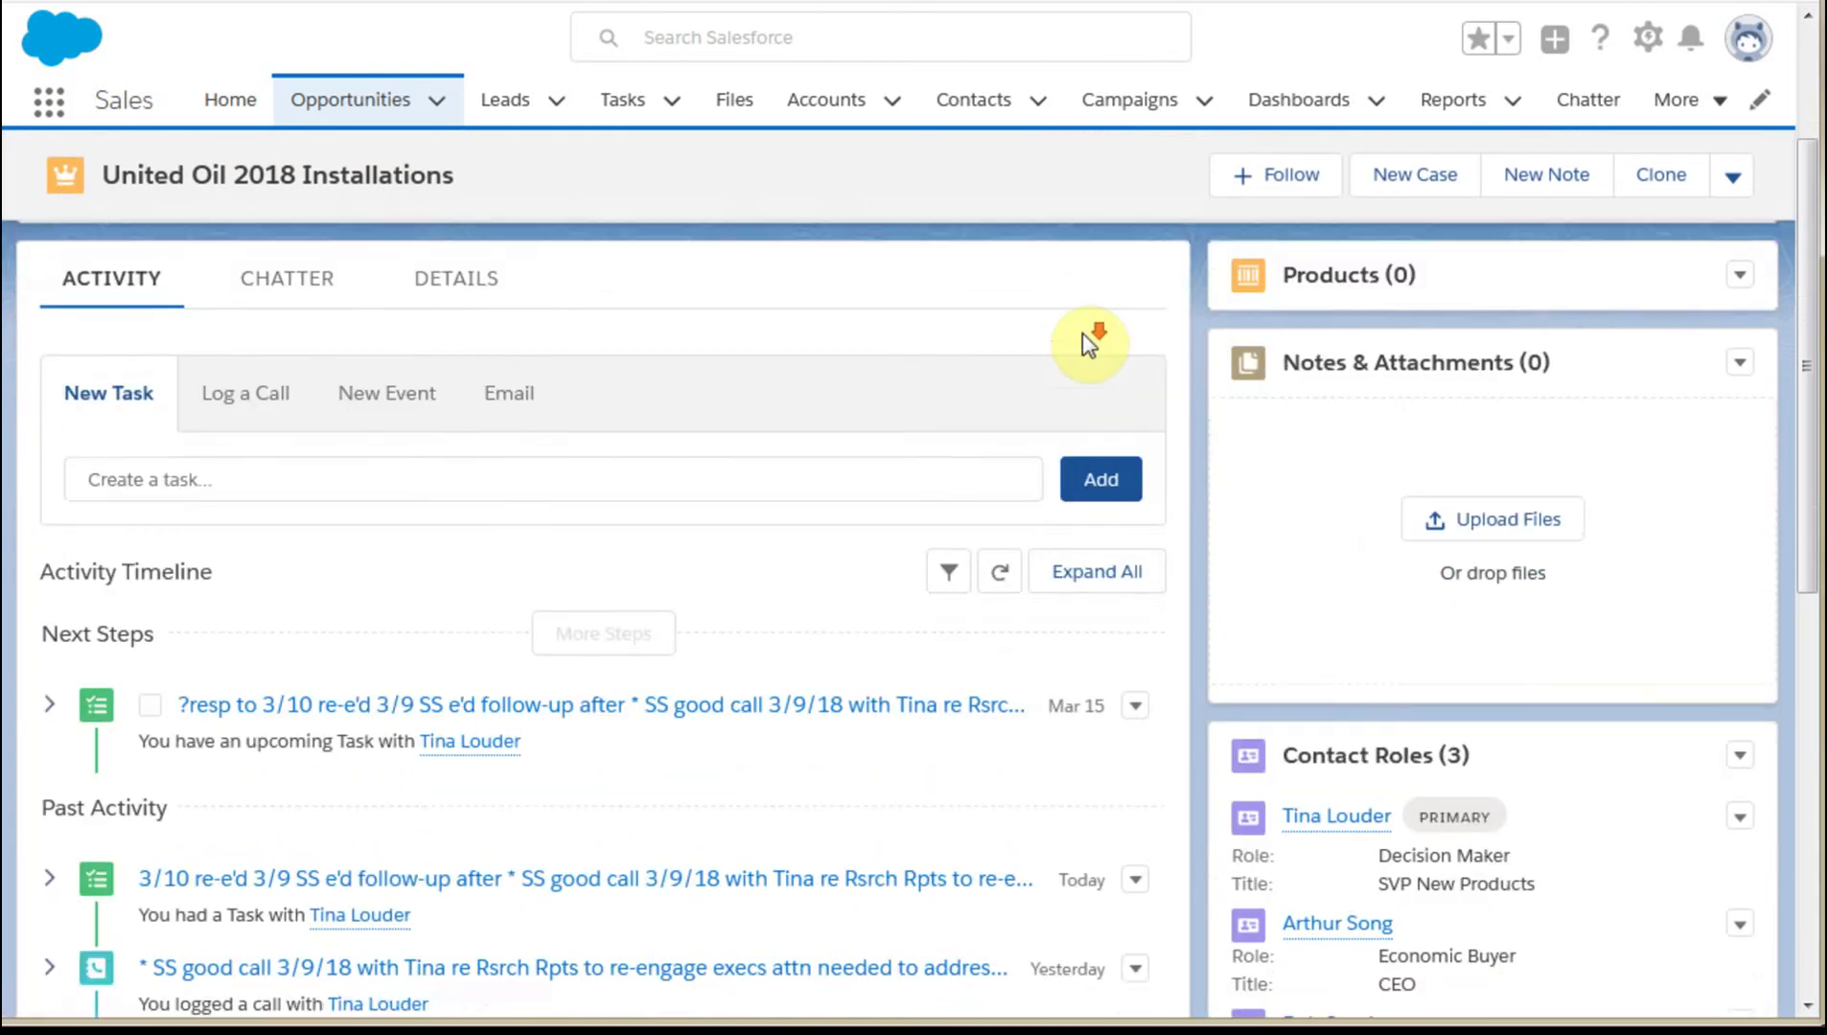